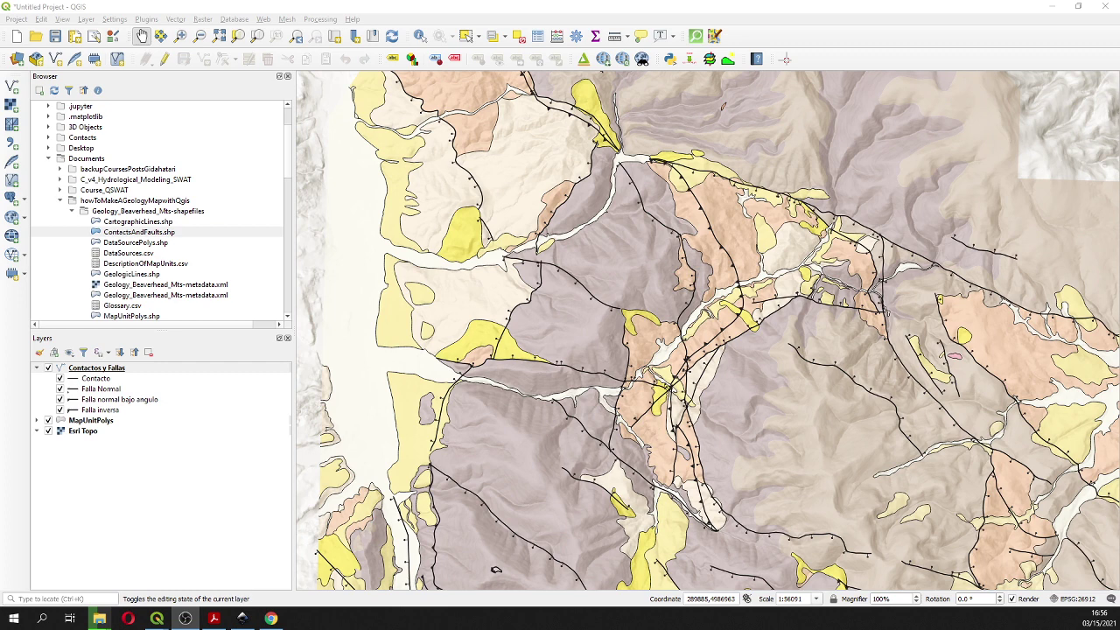
Start a new empty QGIS project, discarding the open geology map without saving
{"action": "left_click", "coordinate": [16, 36]}
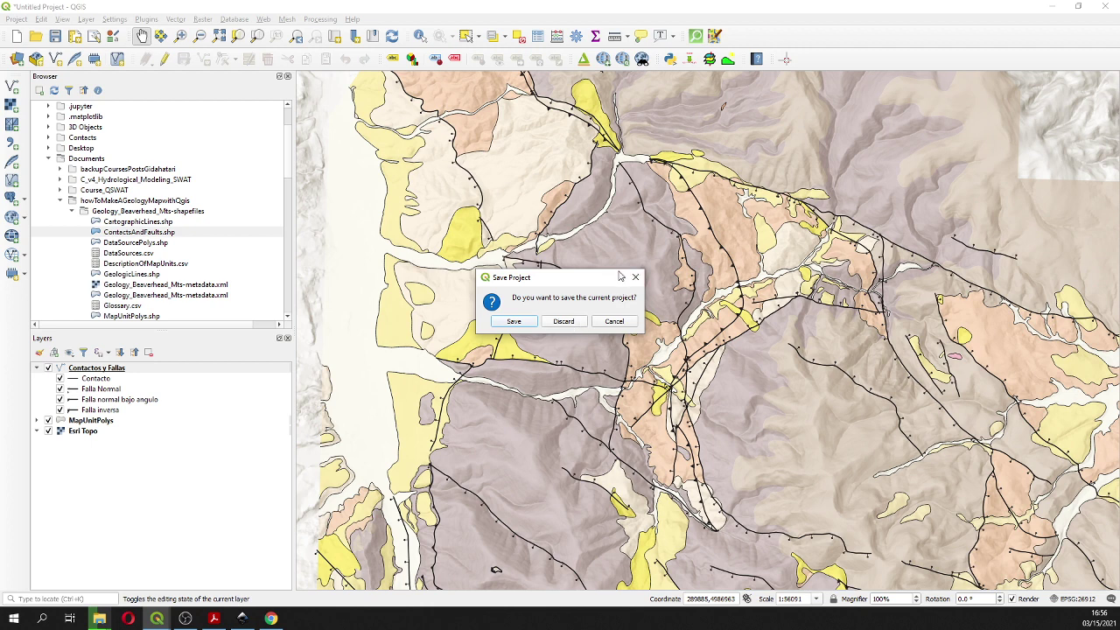
{"action": "left_click", "coordinate": [566, 322]}
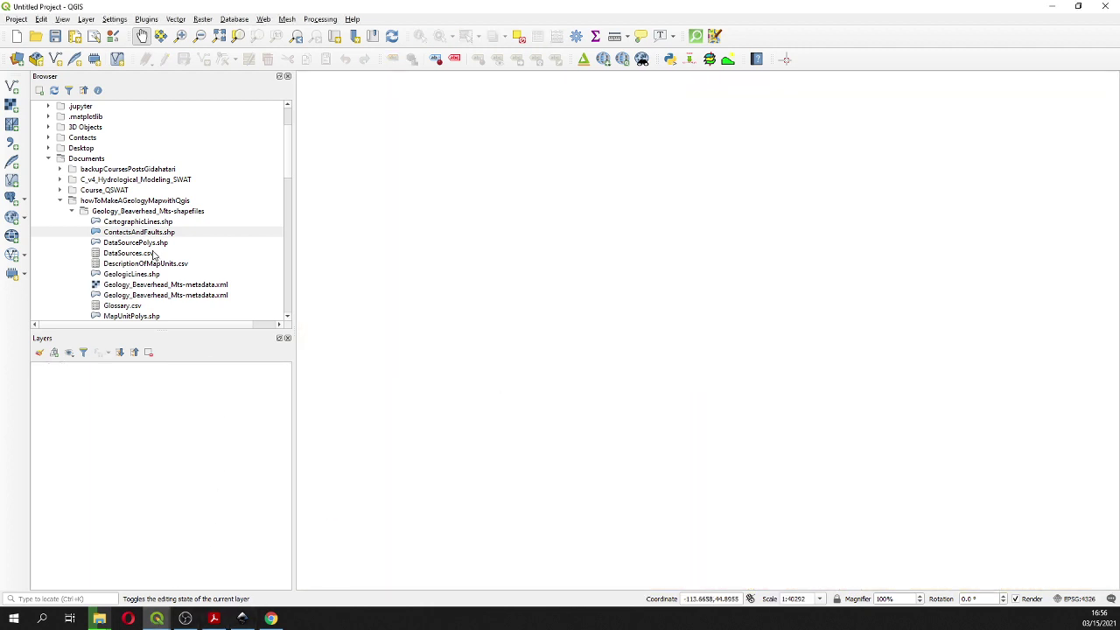
Load MapUnitPolys.shp and ContactsAndFaults.shp from Geology_Beaverhead_Mts-shapefiles onto the map
{"action": "left_click", "coordinate": [148, 203]}
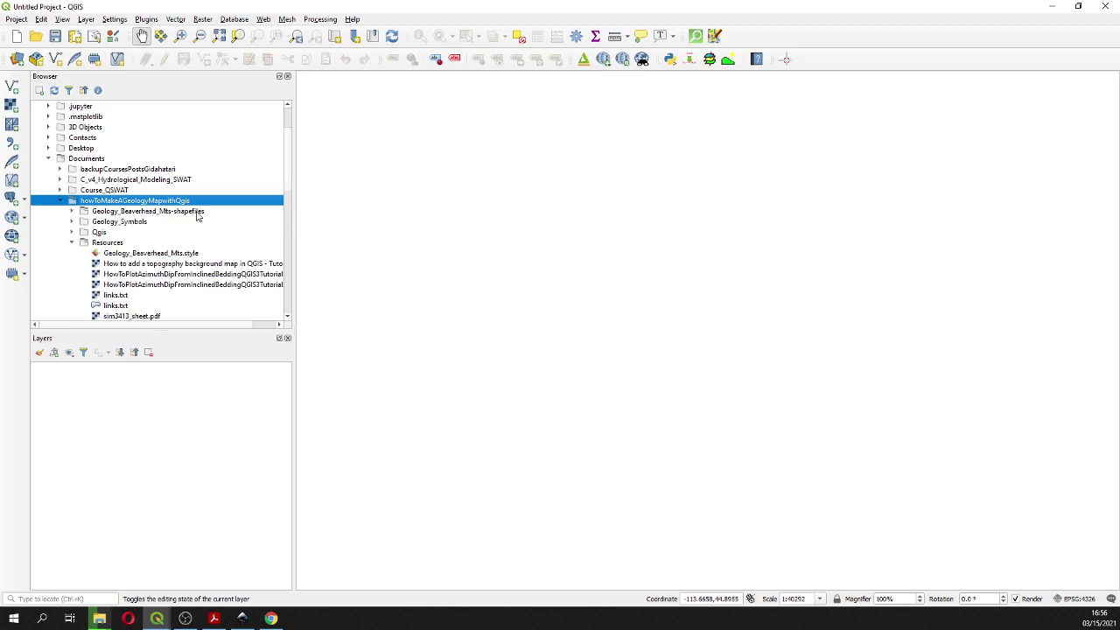
{"action": "left_click", "coordinate": [72, 244]}
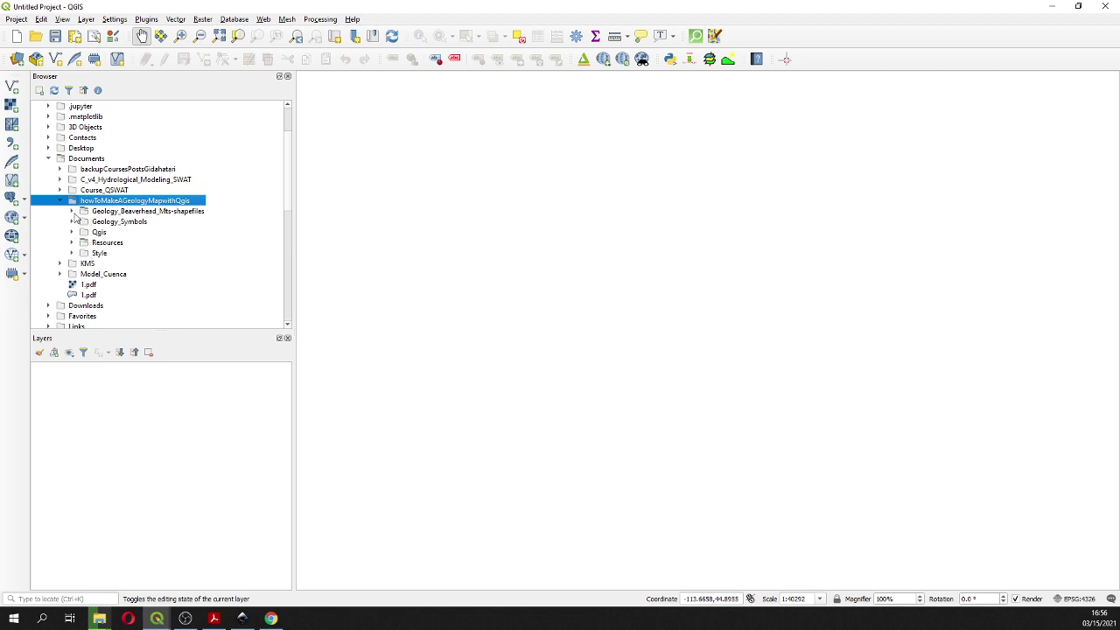
{"action": "left_click", "coordinate": [73, 212]}
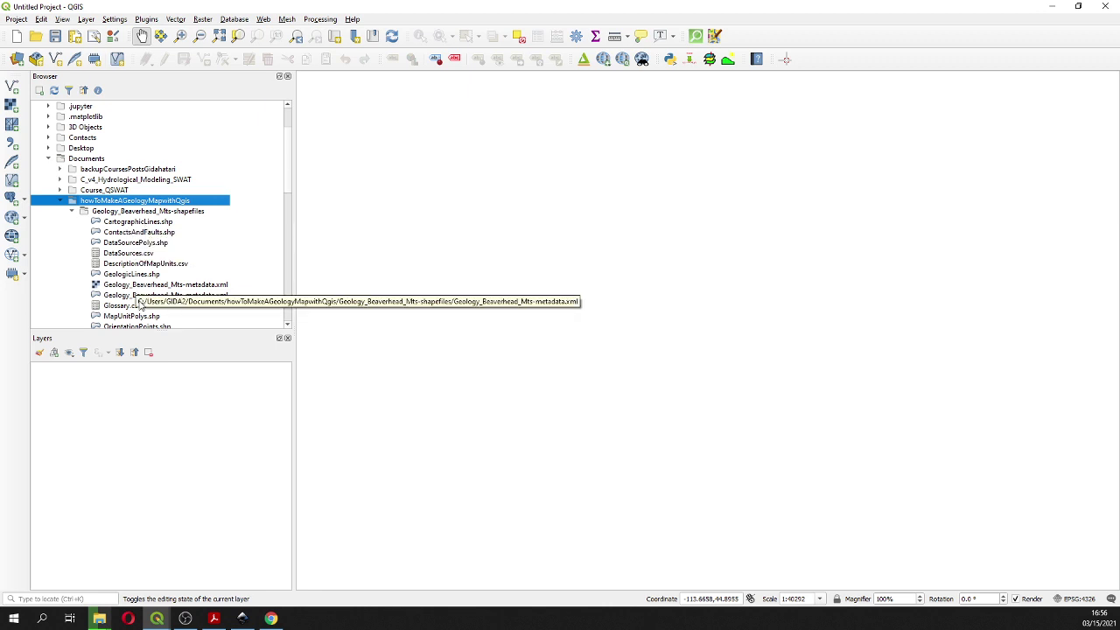
{"action": "double_click", "coordinate": [131, 317]}
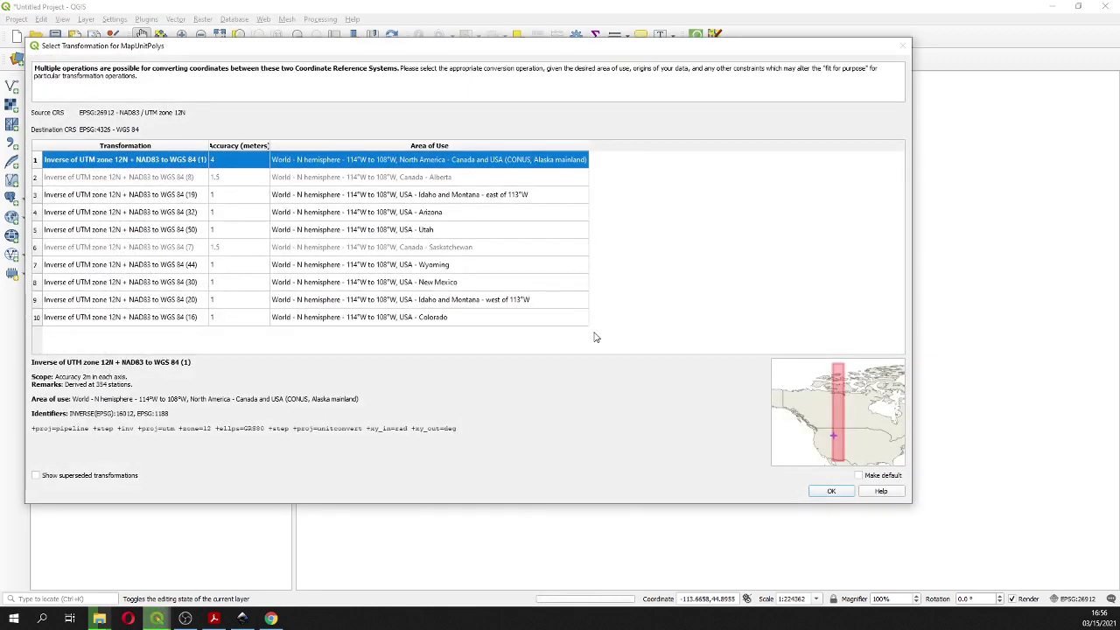
{"action": "left_click", "coordinate": [830, 491]}
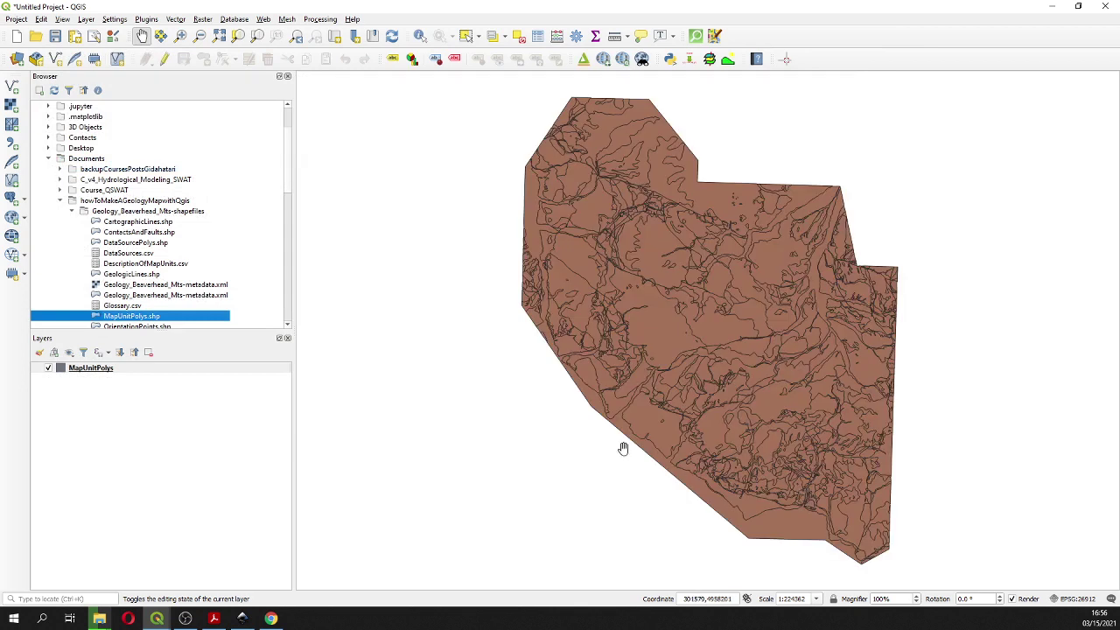
{"action": "double_click", "coordinate": [159, 233]}
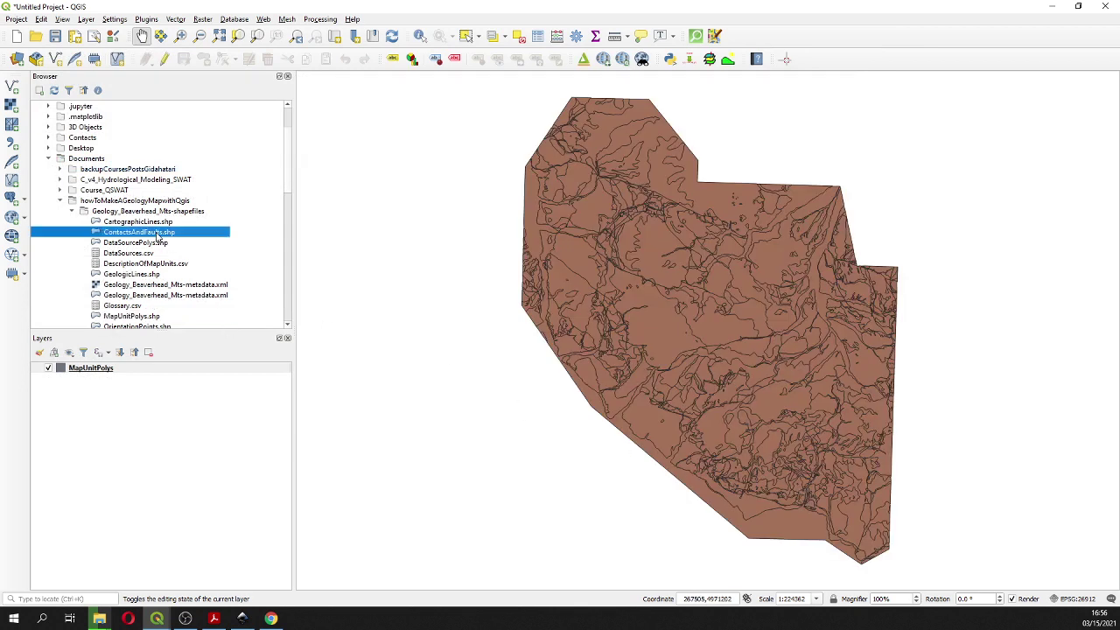
{"action": "left_click", "coordinate": [94, 386]}
Switch MapUnitPolys symbology to Categorized on the Descriptio field
{"action": "right_click", "coordinate": [93, 386]}
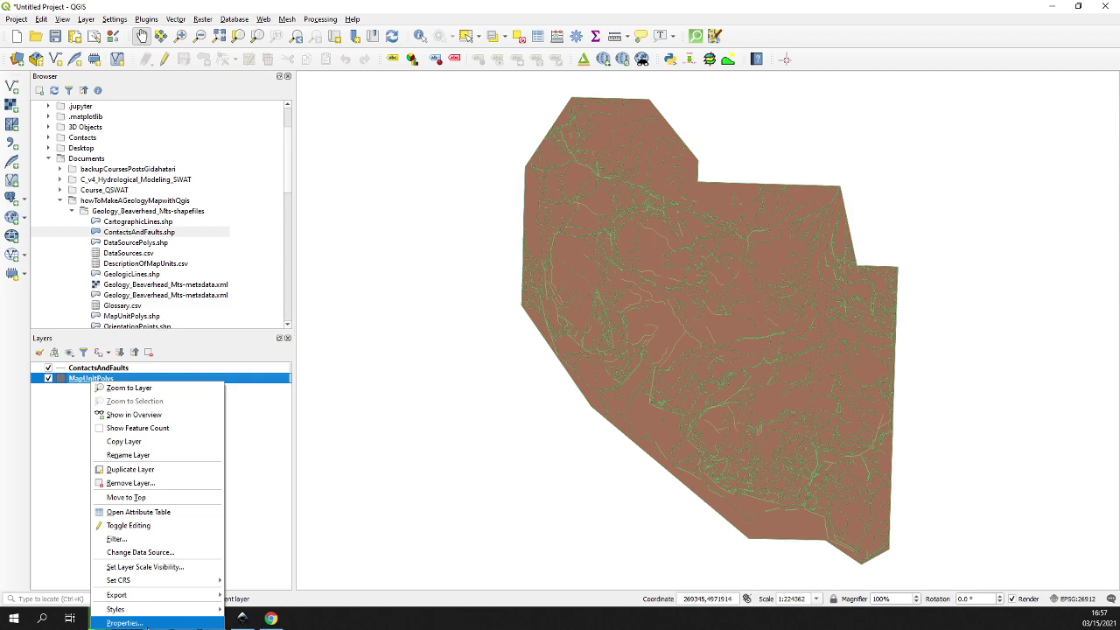
{"action": "left_click", "coordinate": [145, 623]}
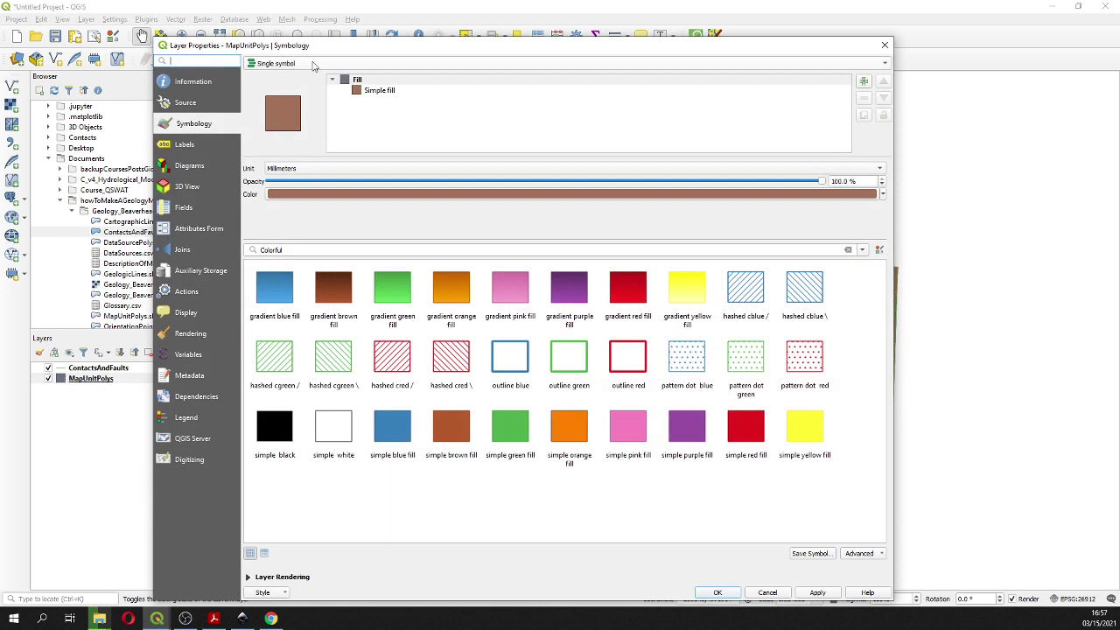
{"action": "left_click", "coordinate": [308, 68]}
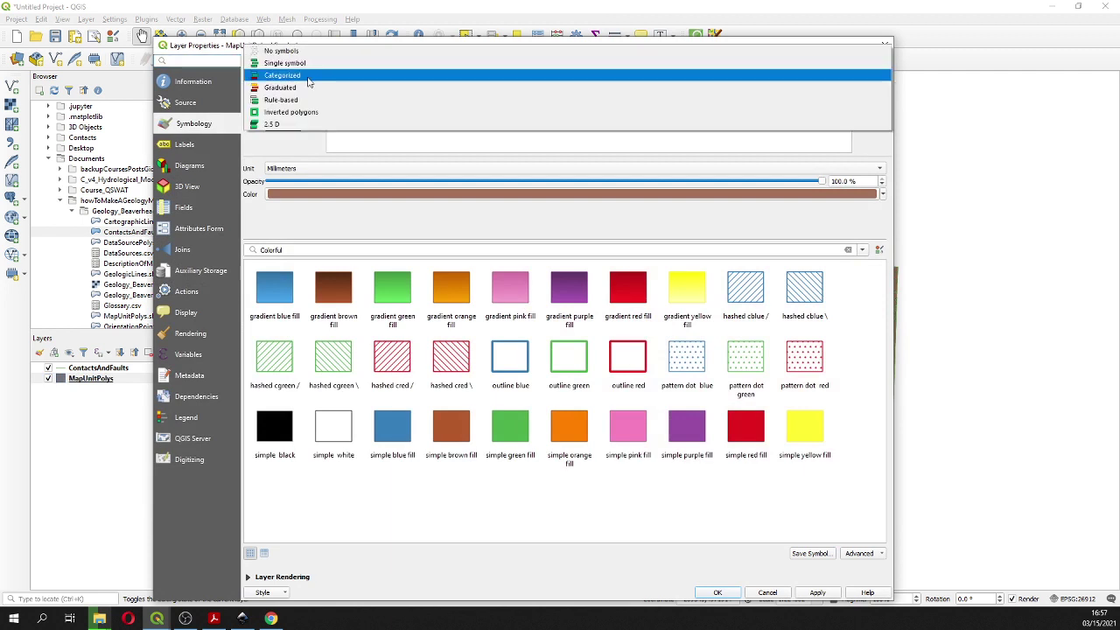
{"action": "left_click", "coordinate": [308, 77]}
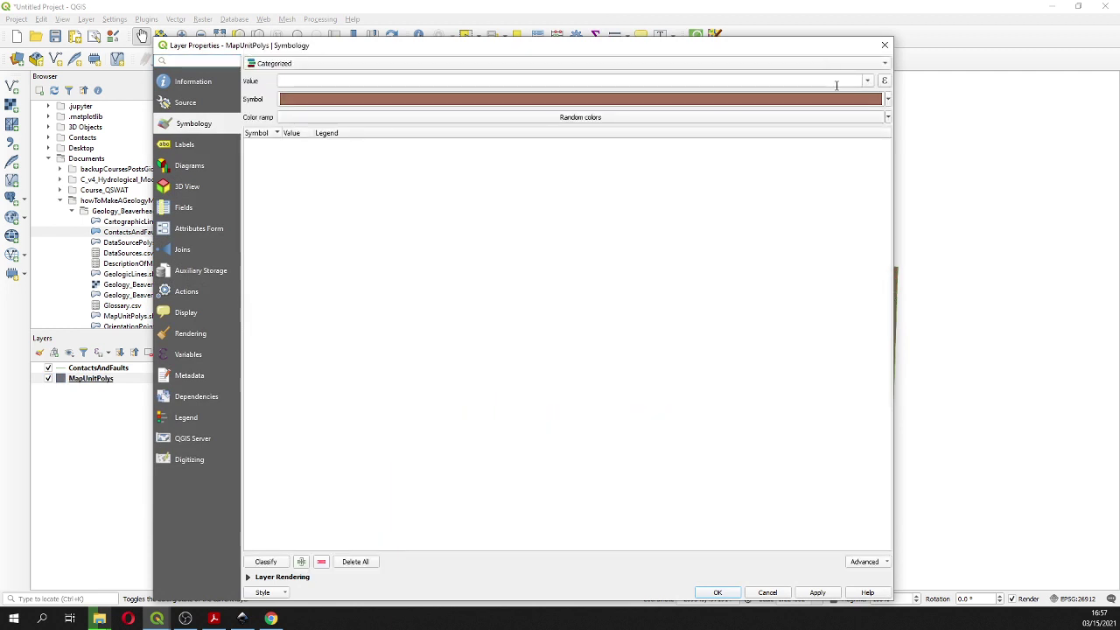
{"action": "left_click", "coordinate": [868, 81]}
{"action": "left_click", "coordinate": [346, 122]}
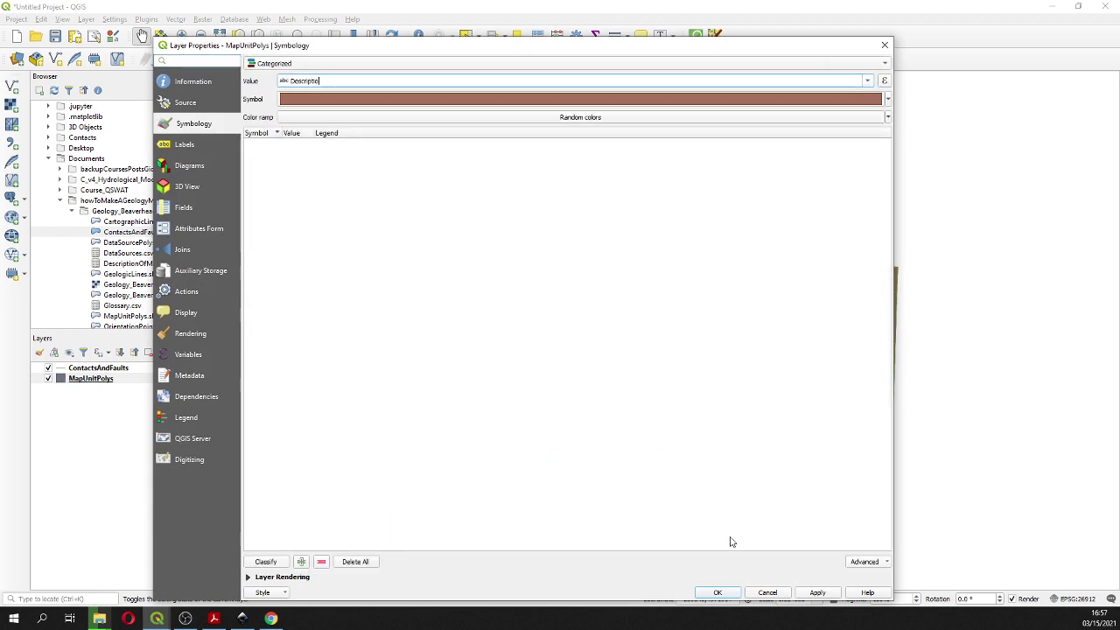
Try matching symbols from the Style/geology file, which finds no categories yet
{"action": "left_click", "coordinate": [880, 564]}
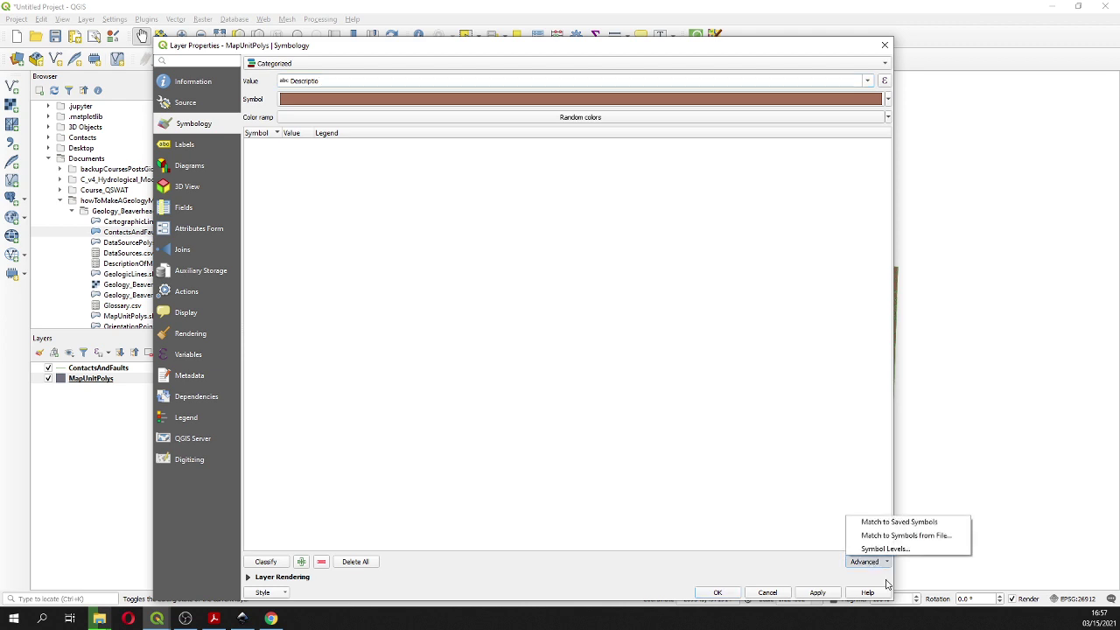
{"action": "left_click", "coordinate": [901, 535]}
{"action": "left_click", "coordinate": [424, 84]}
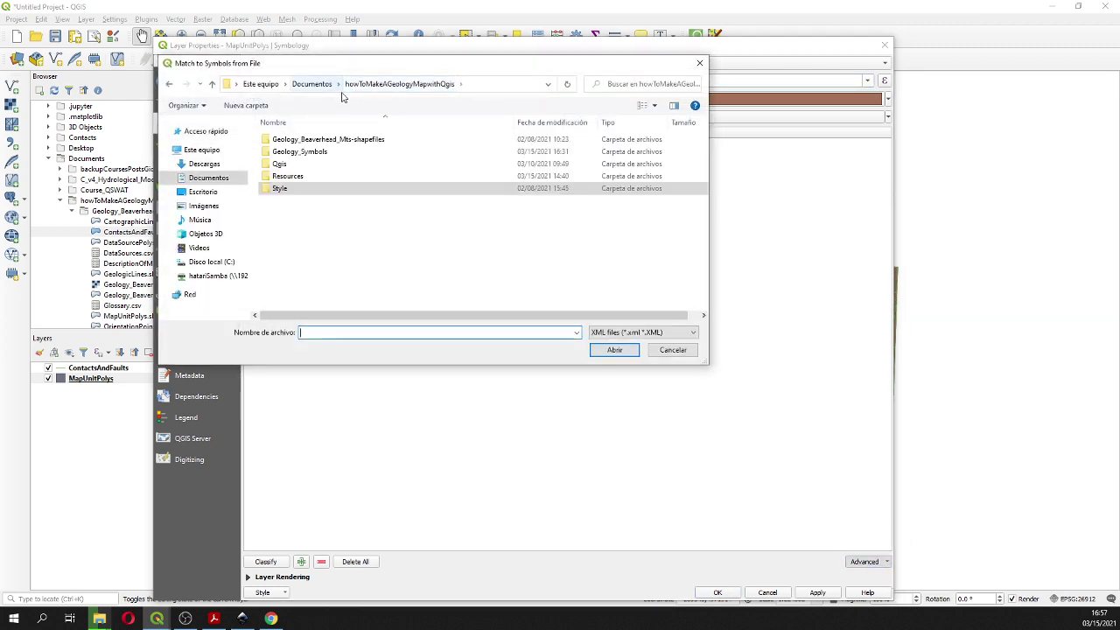
{"action": "double_click", "coordinate": [277, 191]}
{"action": "left_click", "coordinate": [282, 141]}
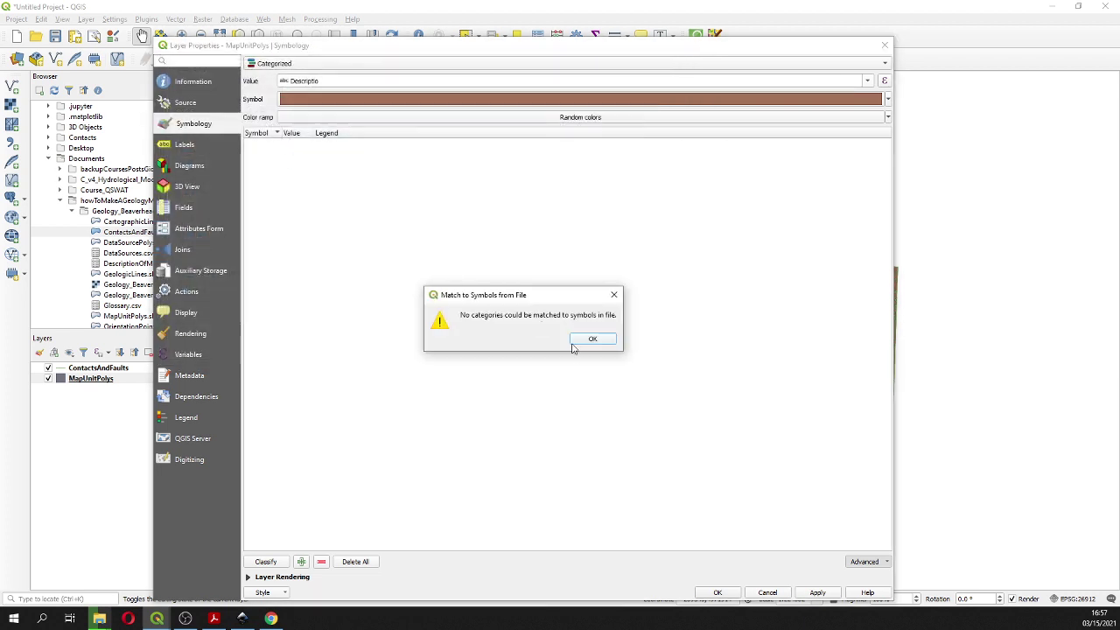
{"action": "left_click", "coordinate": [575, 346]}
Classify every geologic unit, match its symbol from the geology style file, and apply
{"action": "left_click", "coordinate": [265, 562]}
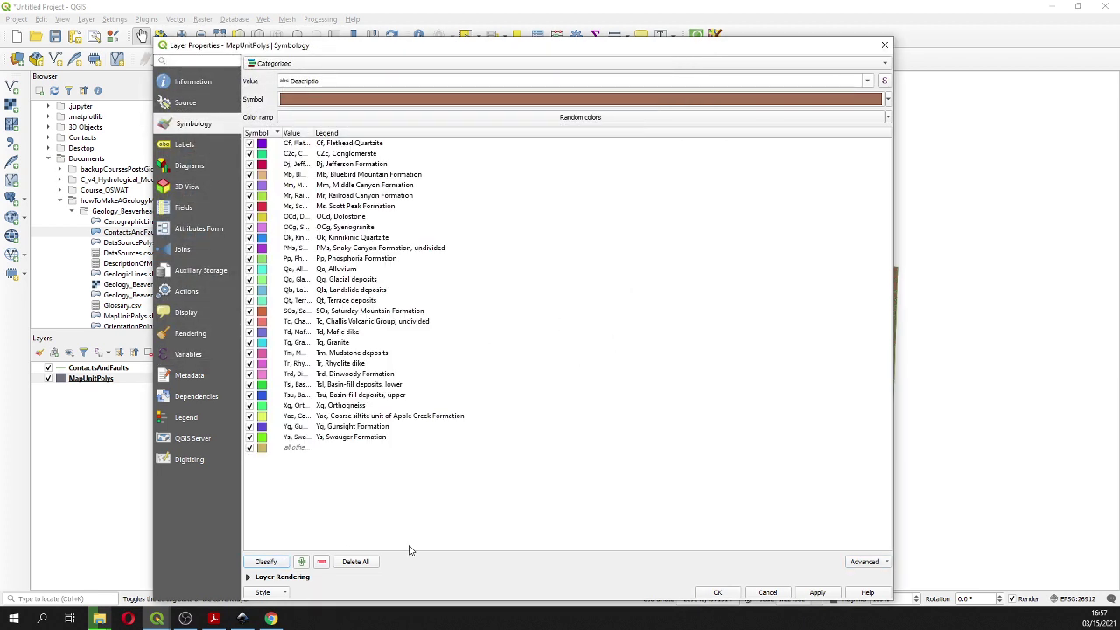
{"action": "left_click", "coordinate": [864, 562]}
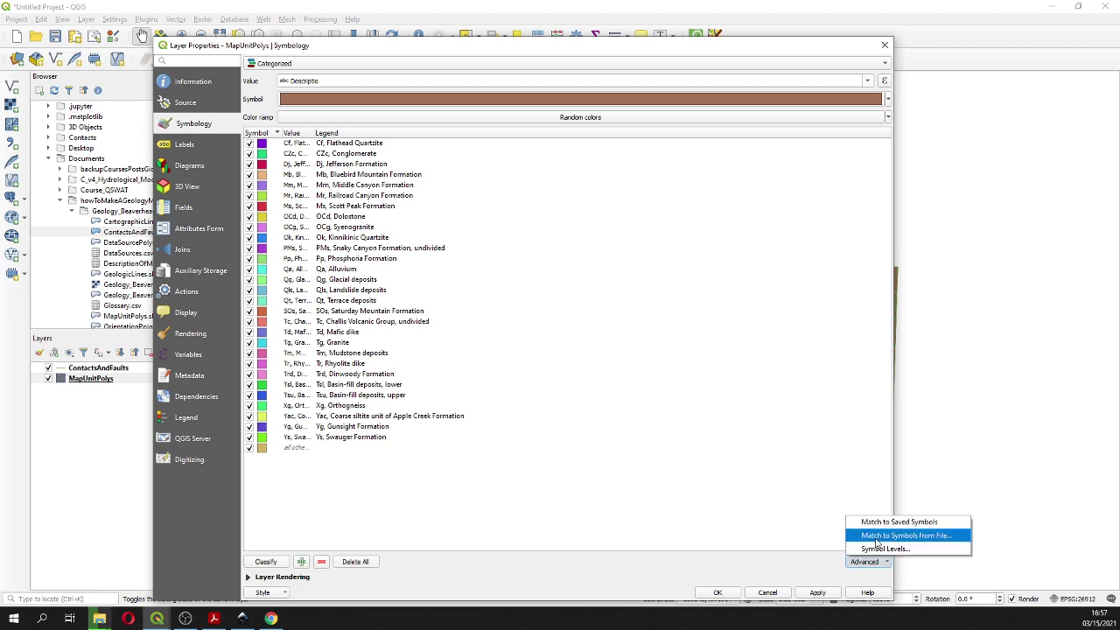
{"action": "left_click", "coordinate": [906, 536]}
{"action": "double_click", "coordinate": [286, 140]}
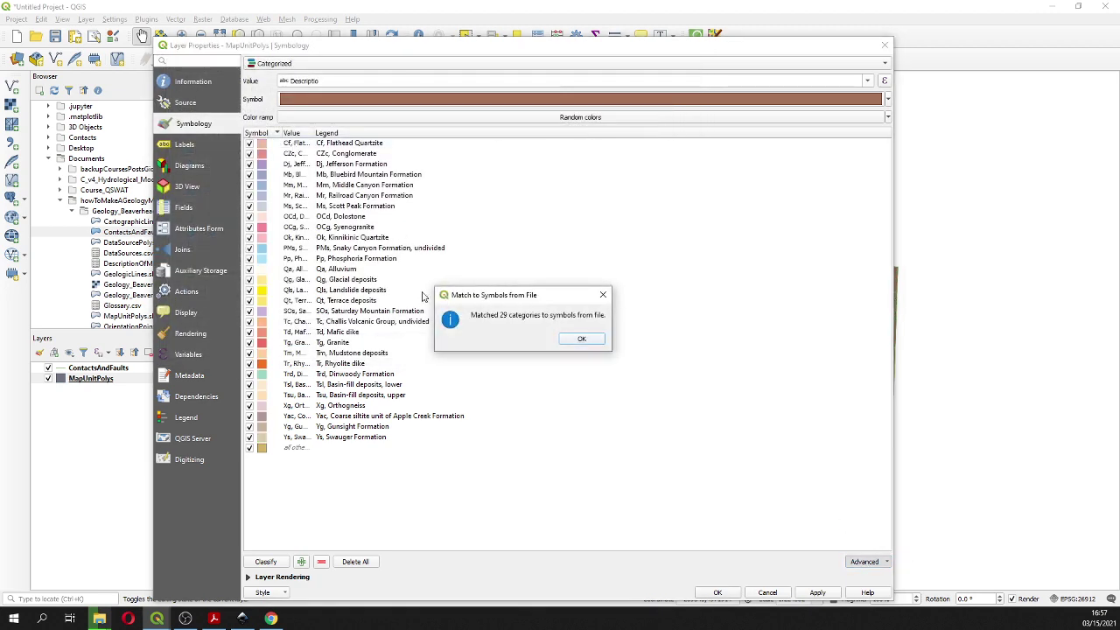
{"action": "left_click", "coordinate": [597, 348]}
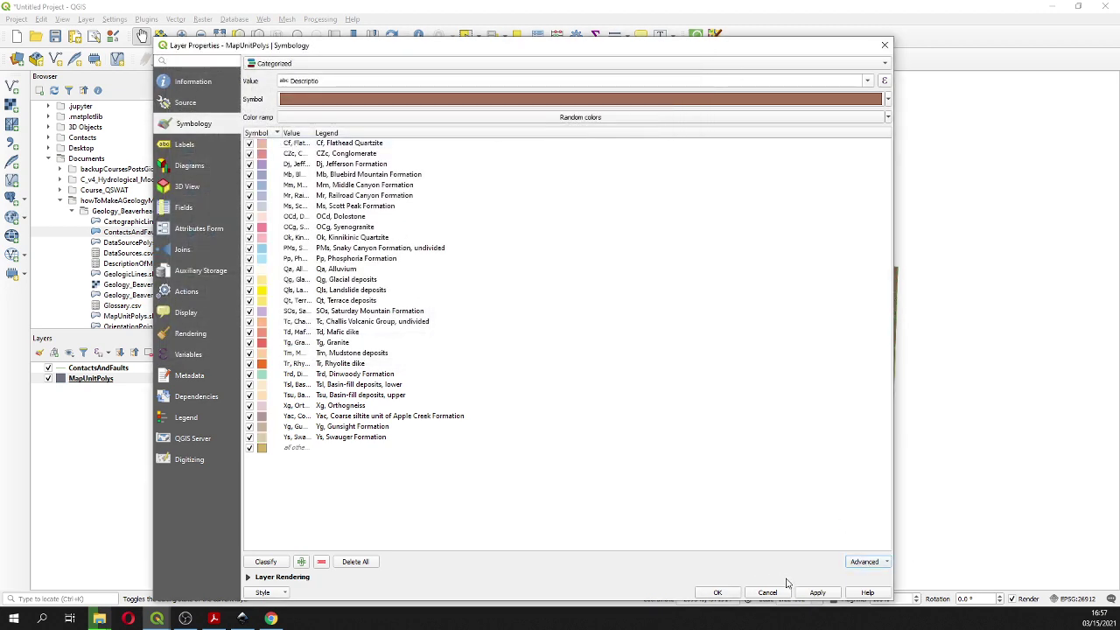
{"action": "left_click", "coordinate": [818, 594]}
Set the MapUnitPolys layer opacity to 50% and close its properties
{"action": "left_click_drag", "start_coordinate": [608, 49], "coordinate": [573, 29]}
{"action": "left_click", "coordinate": [233, 557]}
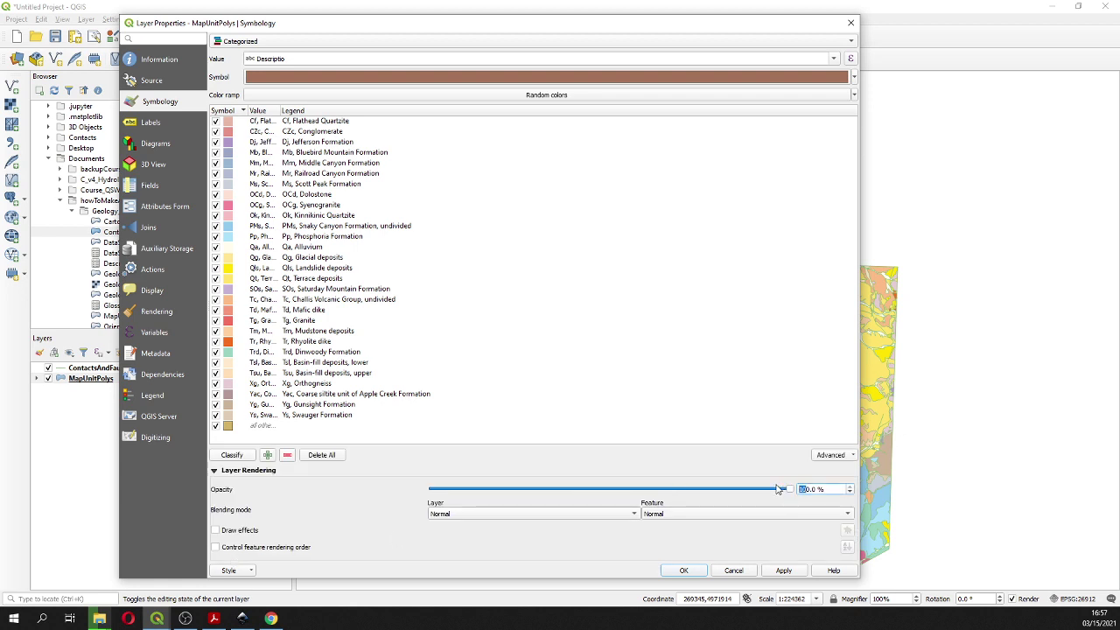
{"action": "type", "text": "50"}
{"action": "left_click", "coordinate": [783, 572]}
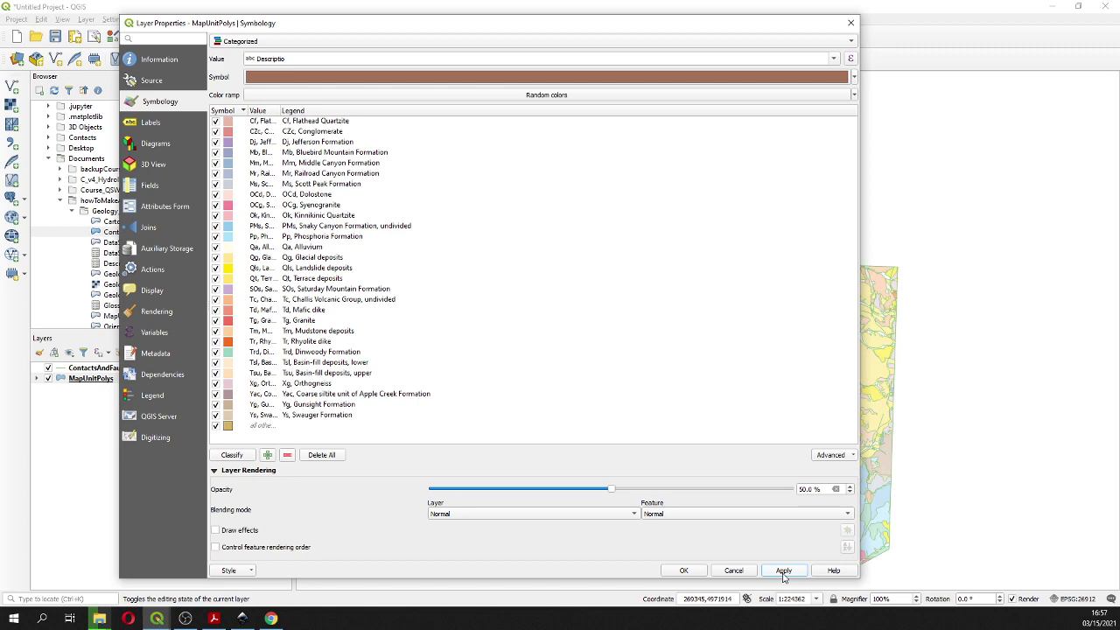
{"action": "left_click", "coordinate": [684, 572]}
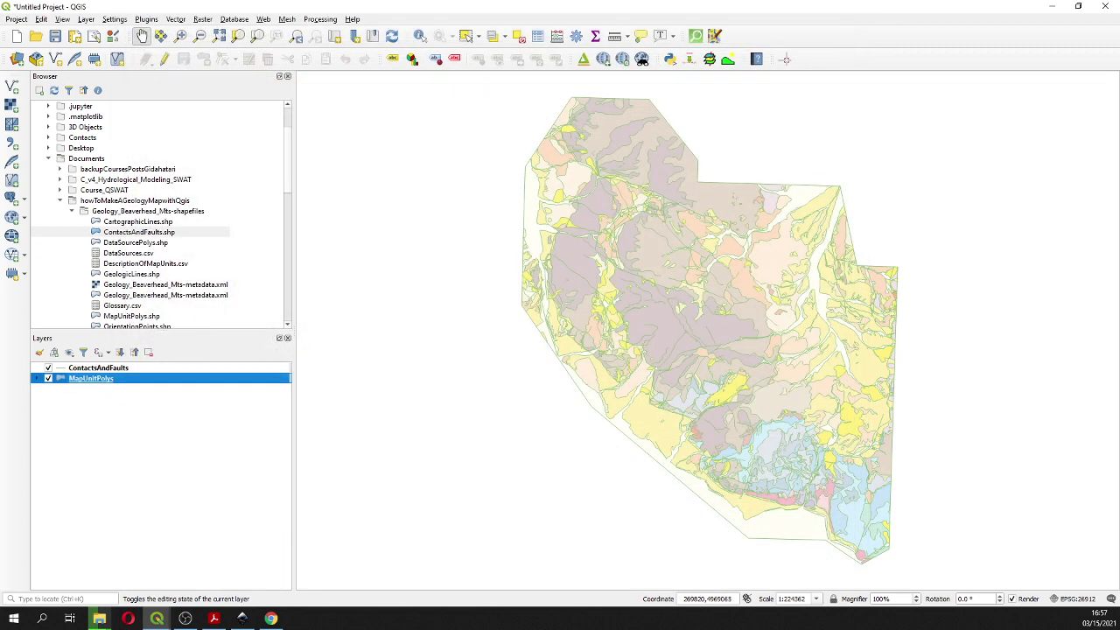
{"action": "left_click_drag", "start_coordinate": [292, 189], "coordinate": [292, 307]}
Add the Esri Topo XYZ basemap and place it beneath MapUnitPolys
{"action": "double_click", "coordinate": [79, 253]}
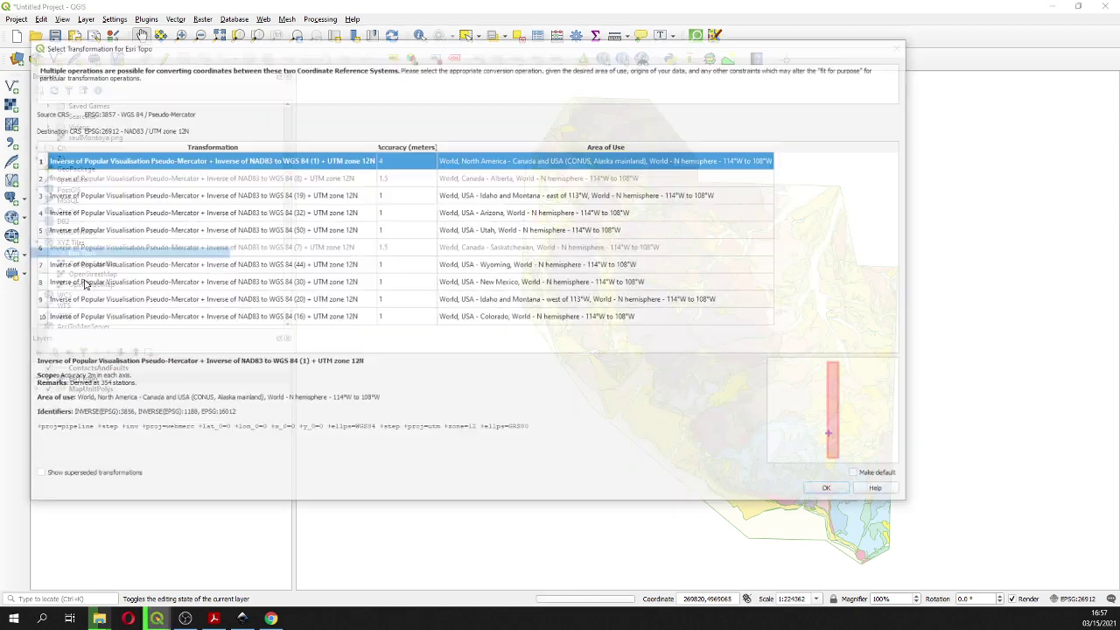
{"action": "key", "text": "Return"}
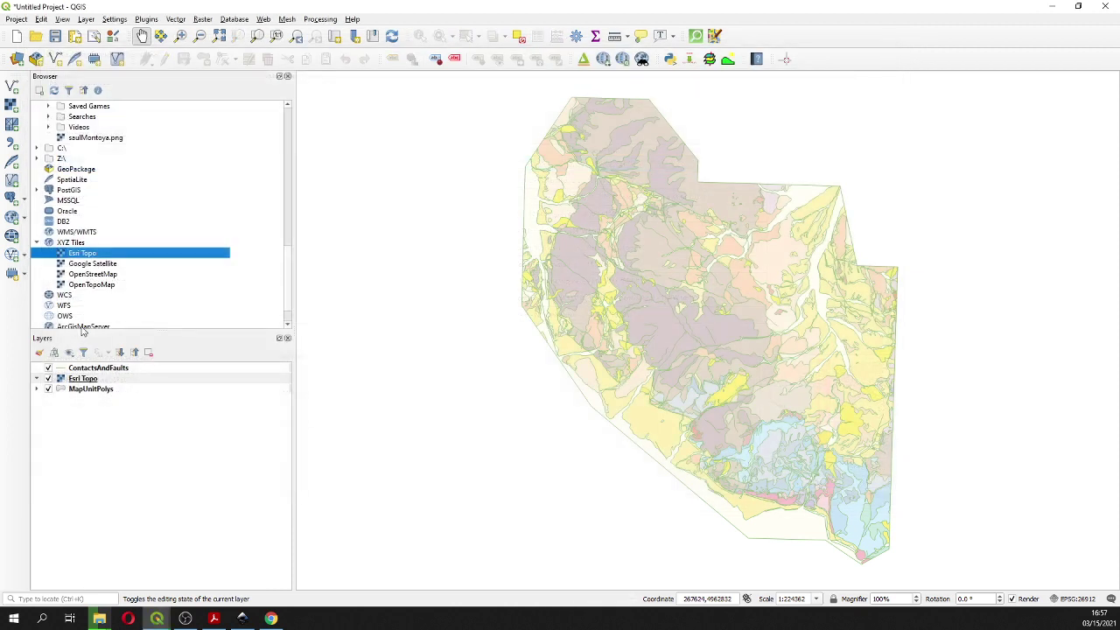
{"action": "left_click_drag", "start_coordinate": [94, 379], "coordinate": [103, 418]}
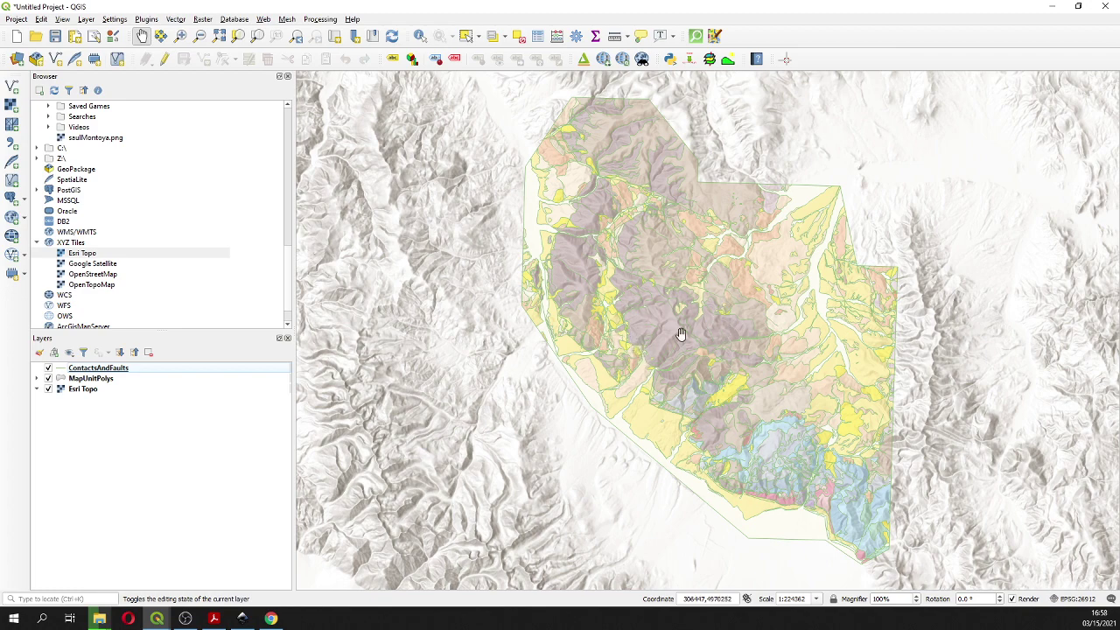
Bring the sim3413_sheet.pdf reference map forward in Acrobat and shift its window right
{"action": "scroll", "coordinate": [681, 334], "scroll_direction": "up", "scroll_amount": 1}
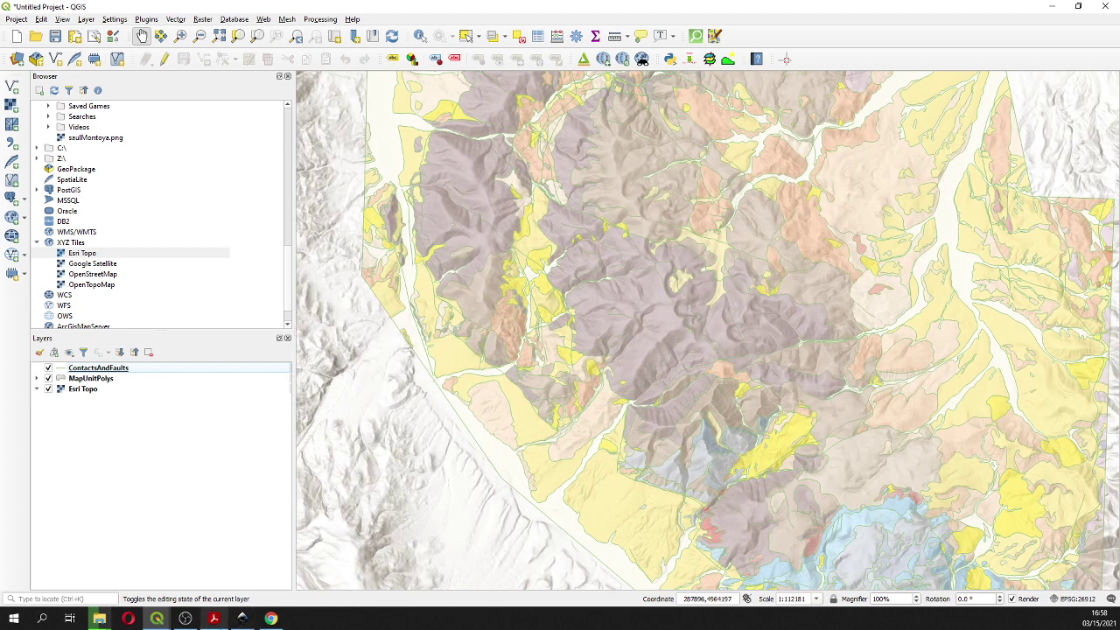
{"action": "left_click", "coordinate": [213, 619]}
{"action": "left_click_drag", "start_coordinate": [357, 4], "coordinate": [567, 12]}
Zoom the sim3413 PDF sheet out, back in to 25%, scroll across it, then minimize Acrobat
{"action": "left_click", "coordinate": [488, 76]}
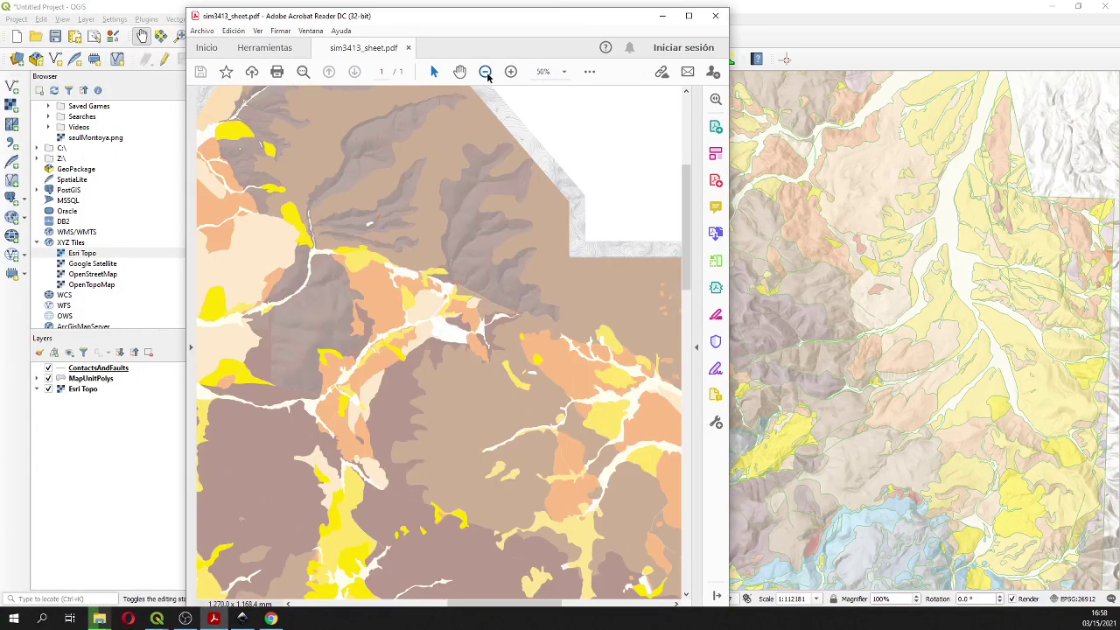
{"action": "left_click", "coordinate": [487, 76]}
{"action": "left_click", "coordinate": [488, 76]}
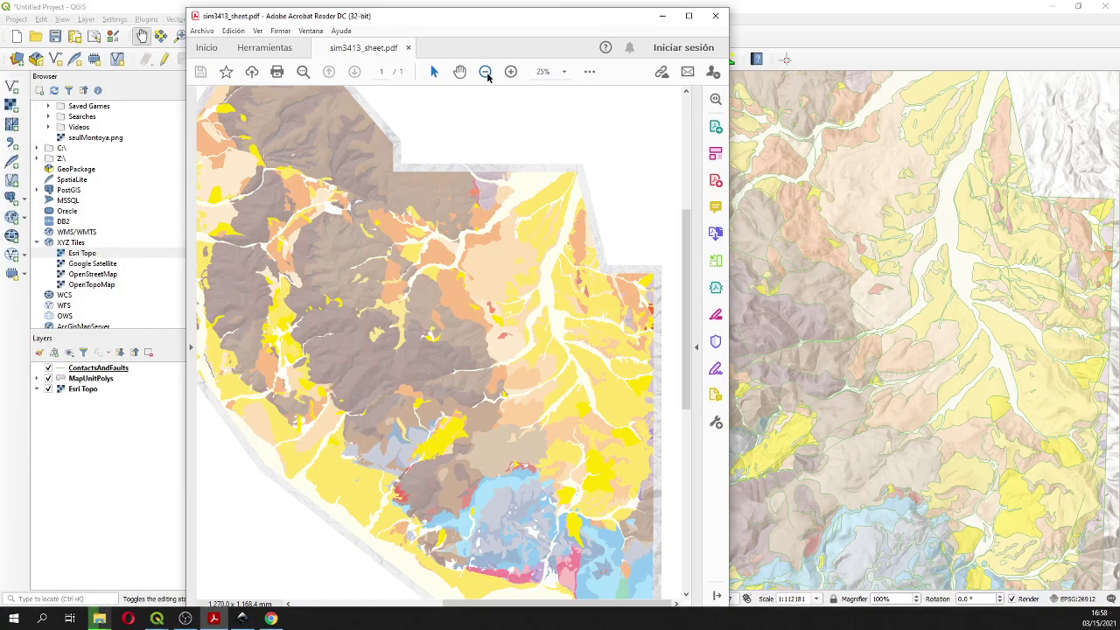
{"action": "left_click", "coordinate": [488, 77]}
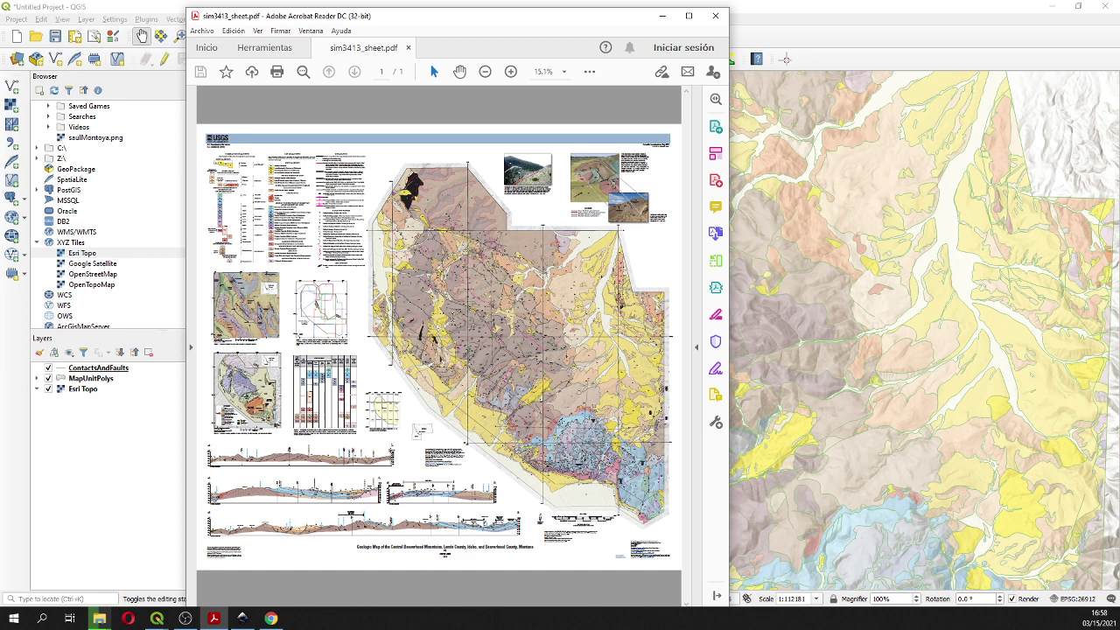
{"action": "left_click", "coordinate": [512, 72]}
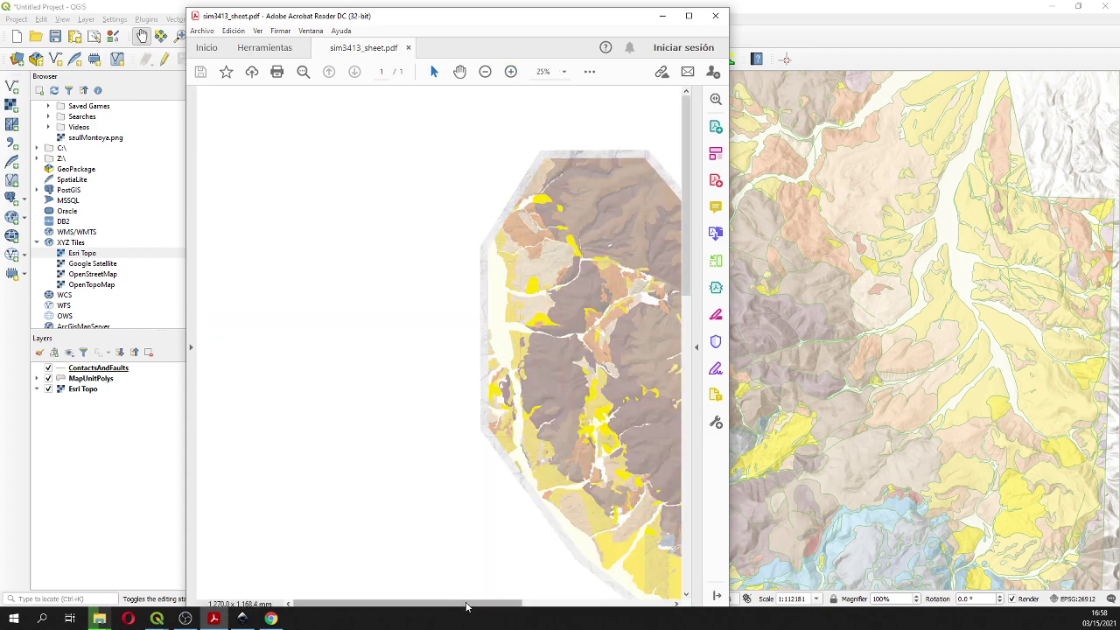
{"action": "left_click_drag", "start_coordinate": [467, 607], "coordinate": [561, 600]}
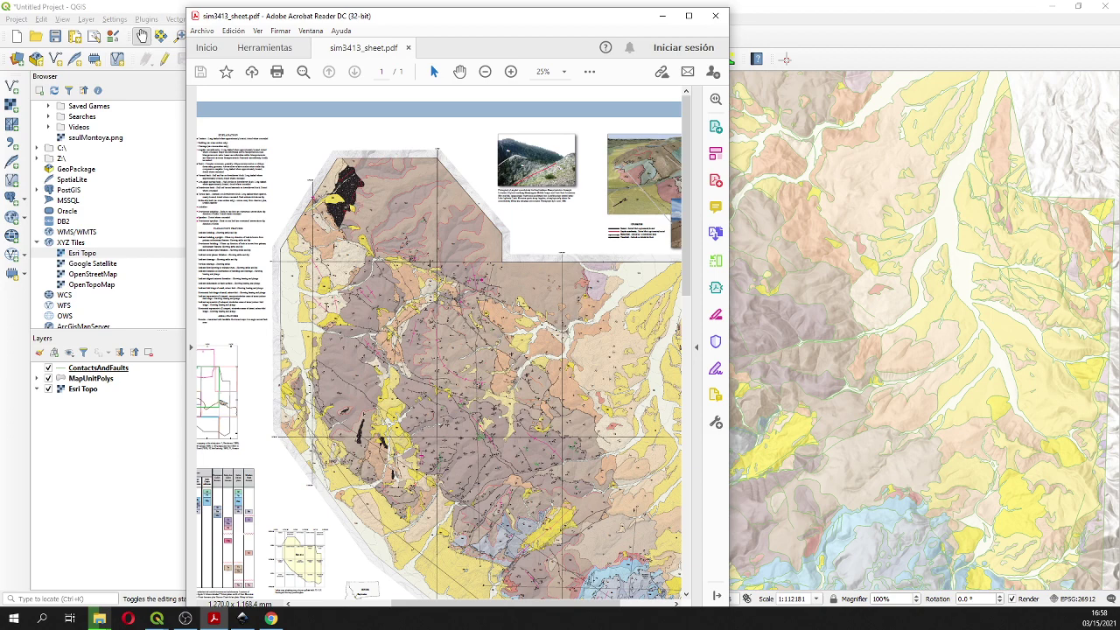
{"action": "left_click", "coordinate": [663, 16]}
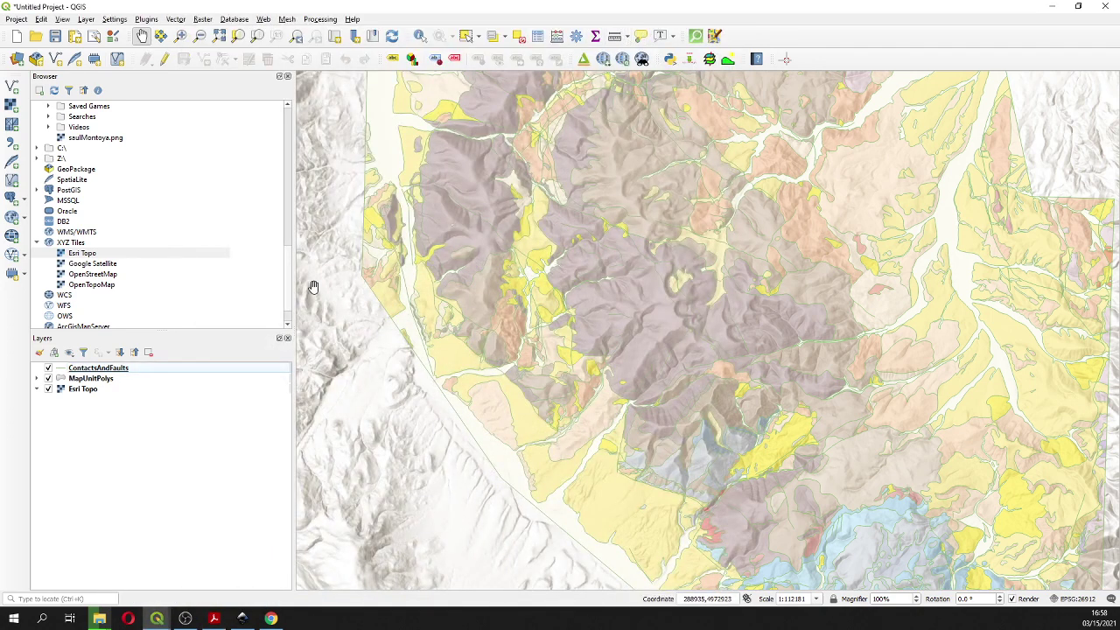
Switch ContactsAndFaults to rule-based symbology and start a new rule
{"action": "right_click", "coordinate": [122, 368]}
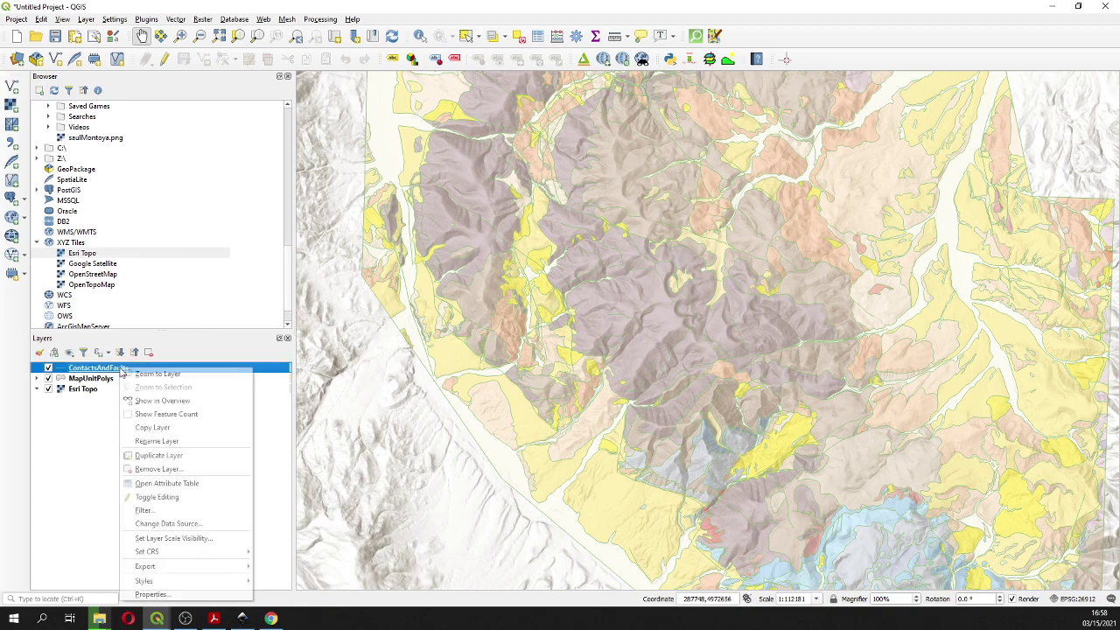
{"action": "left_click", "coordinate": [195, 594]}
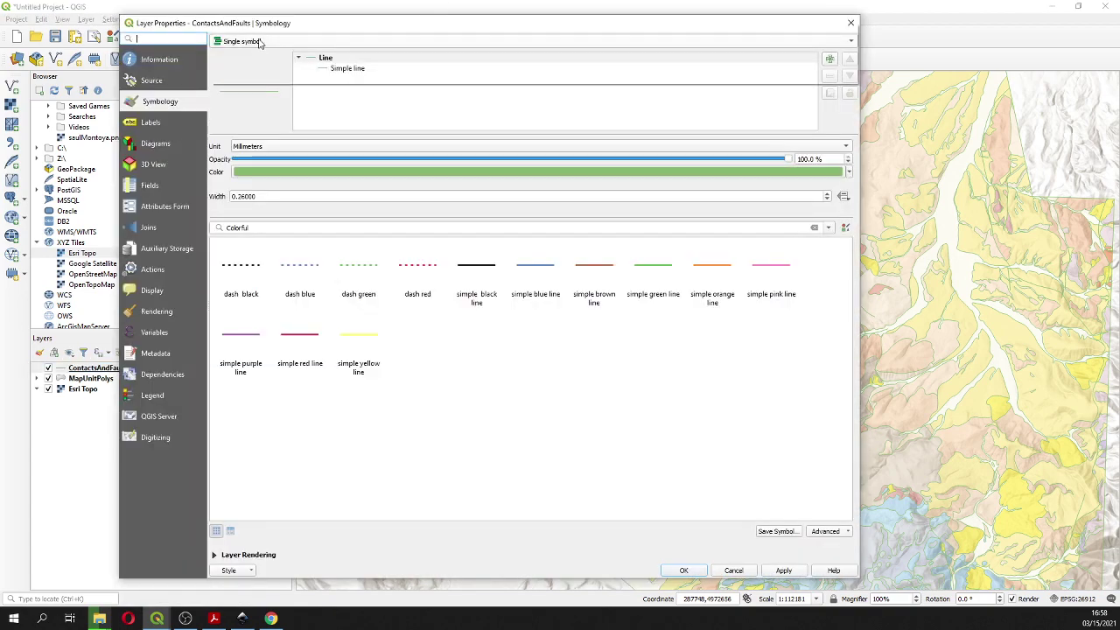
{"action": "left_click", "coordinate": [260, 41]}
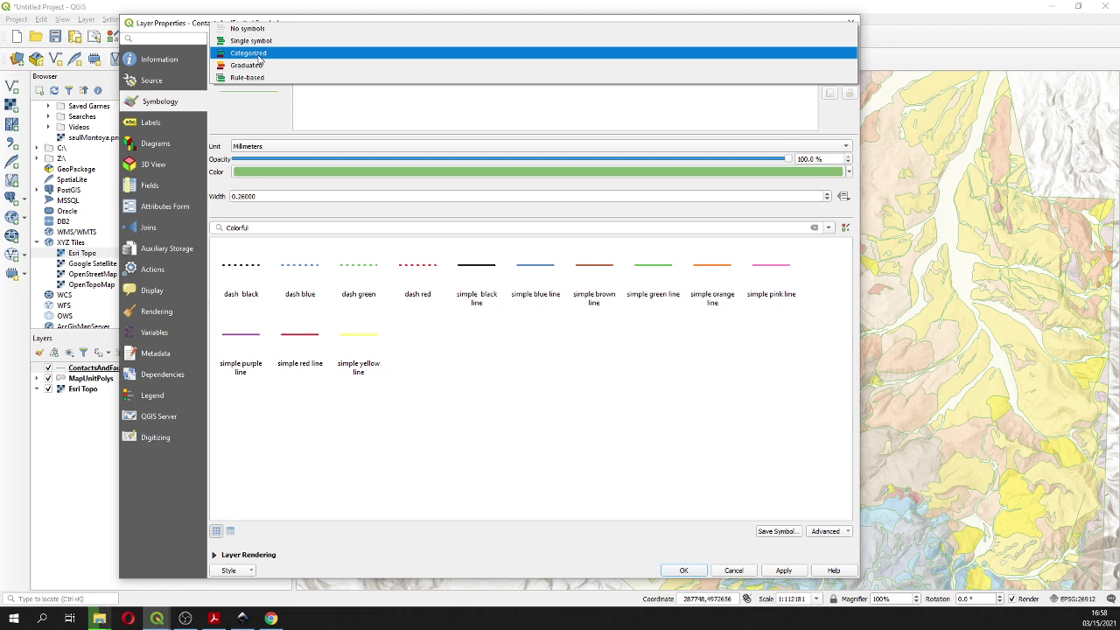
{"action": "left_click", "coordinate": [260, 77]}
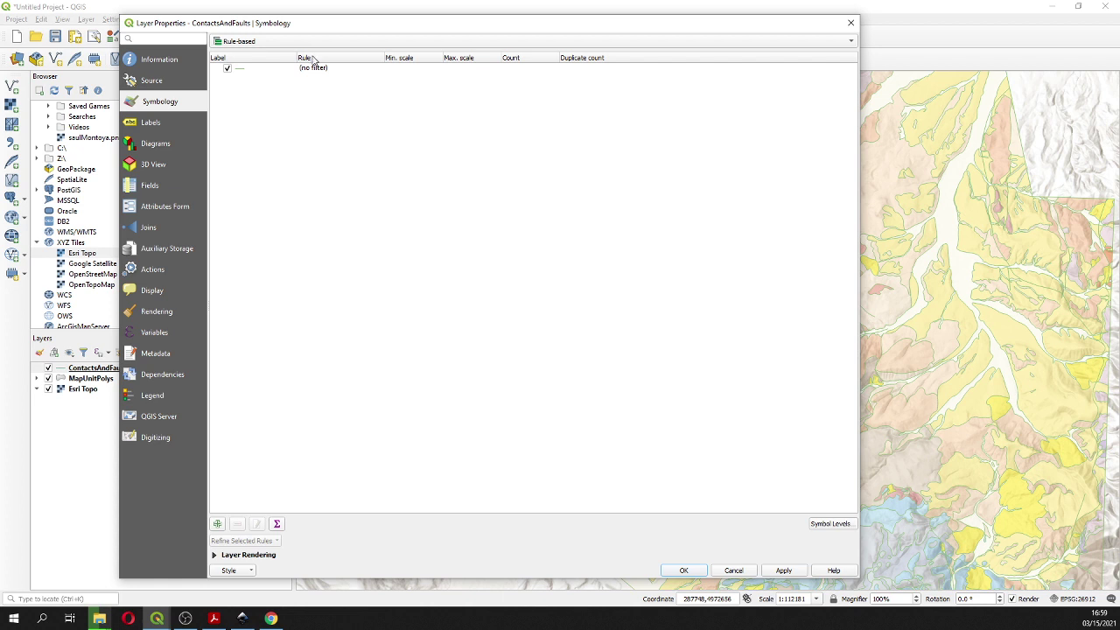
{"action": "left_click", "coordinate": [266, 73]}
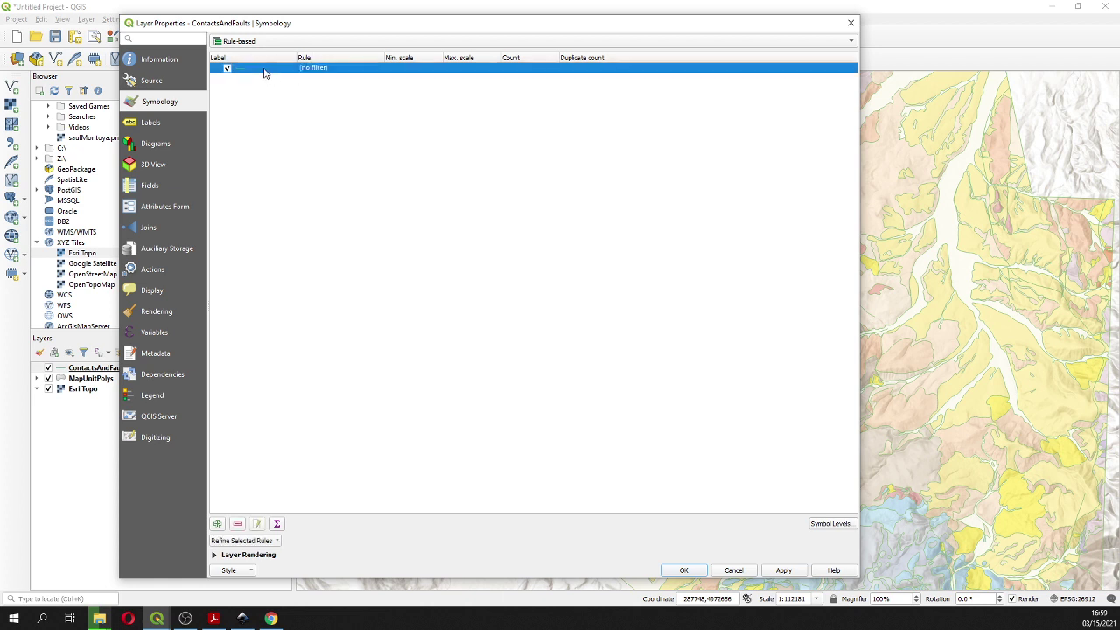
{"action": "left_click", "coordinate": [219, 527]}
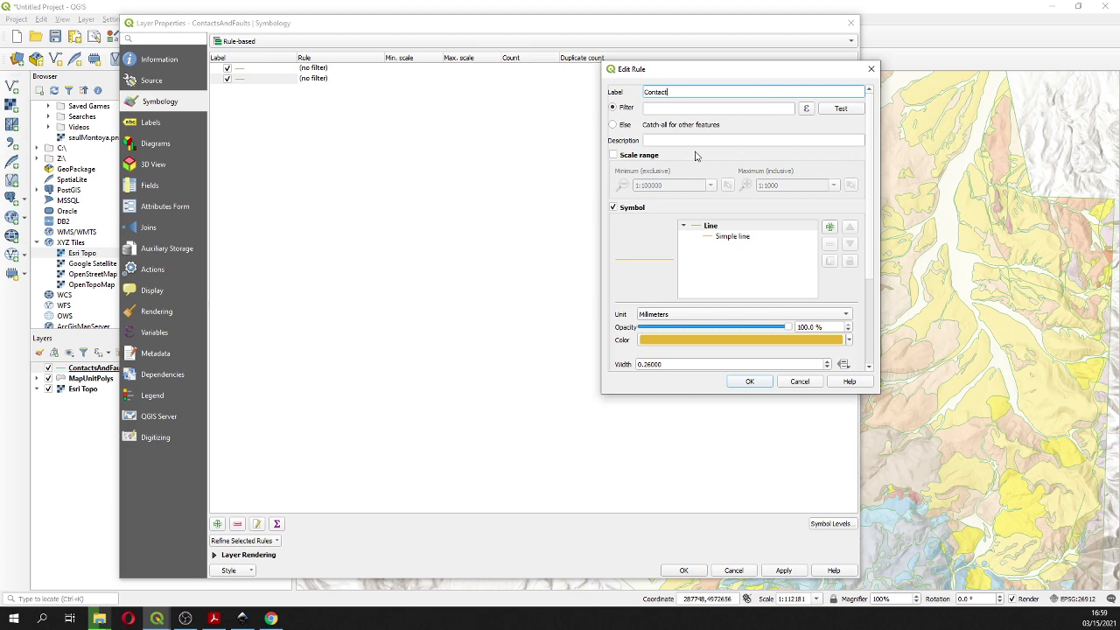
Set the new rule's filter to Type = 'contact' in the expression builder
{"action": "left_click", "coordinate": [806, 109]}
{"action": "left_click", "coordinate": [472, 328]}
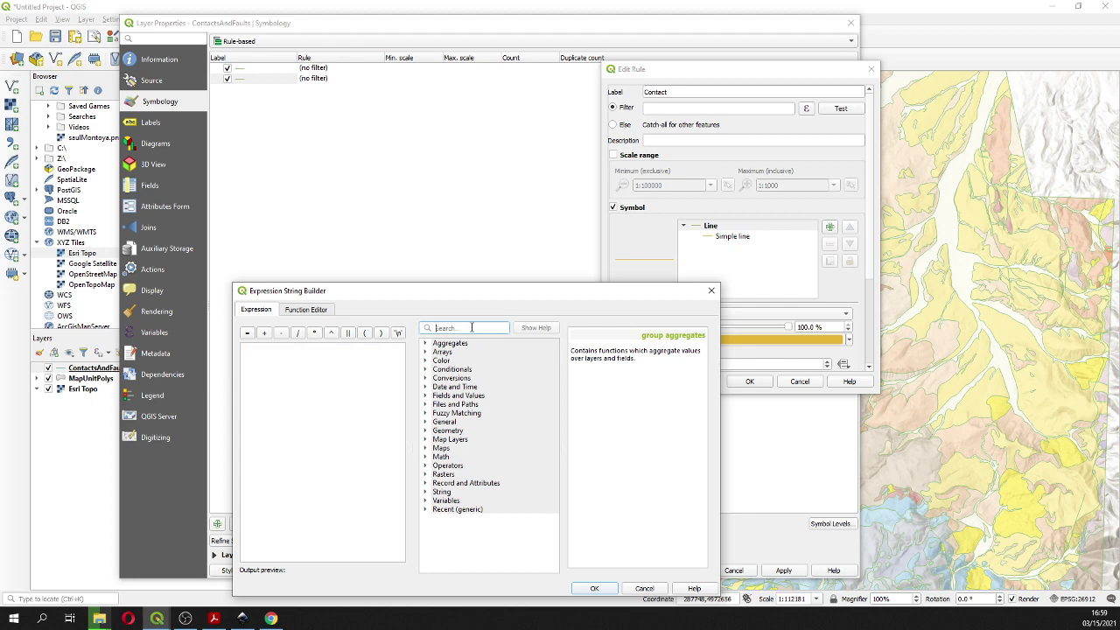
{"action": "type", "text": "ty"}
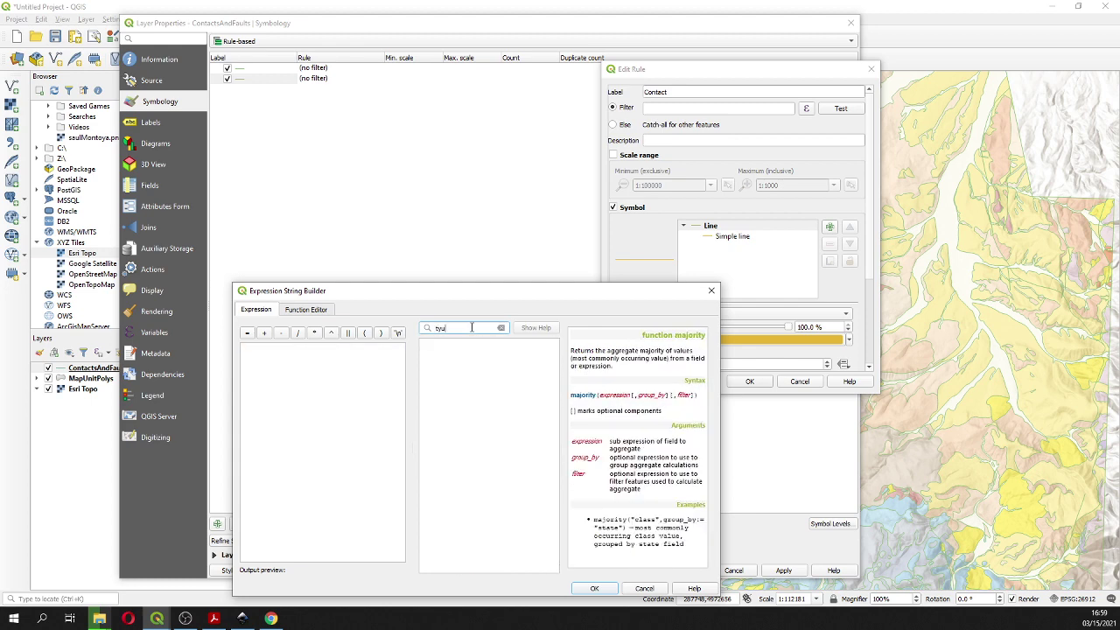
{"action": "type", "text": "pe"}
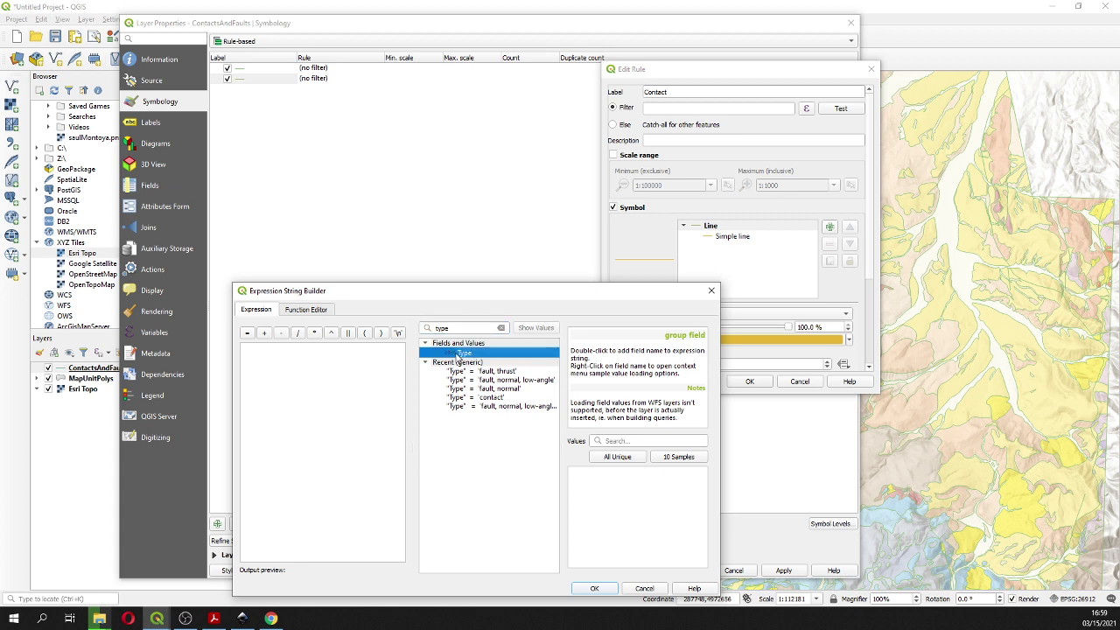
{"action": "double_click", "coordinate": [459, 354]}
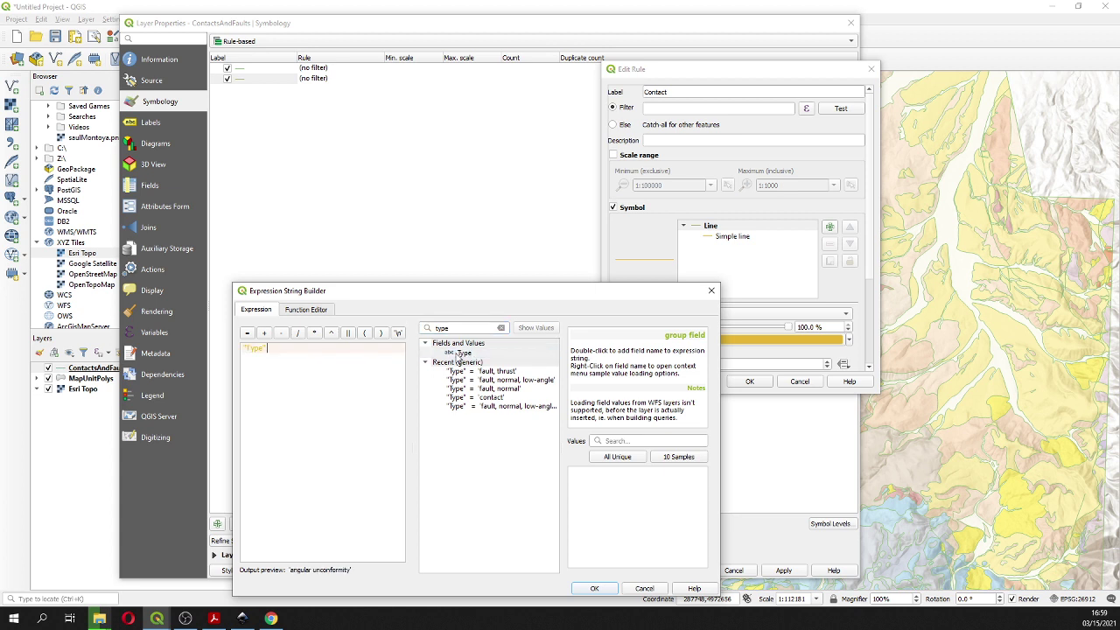
{"action": "left_click", "coordinate": [248, 337]}
{"action": "left_click", "coordinate": [631, 459]}
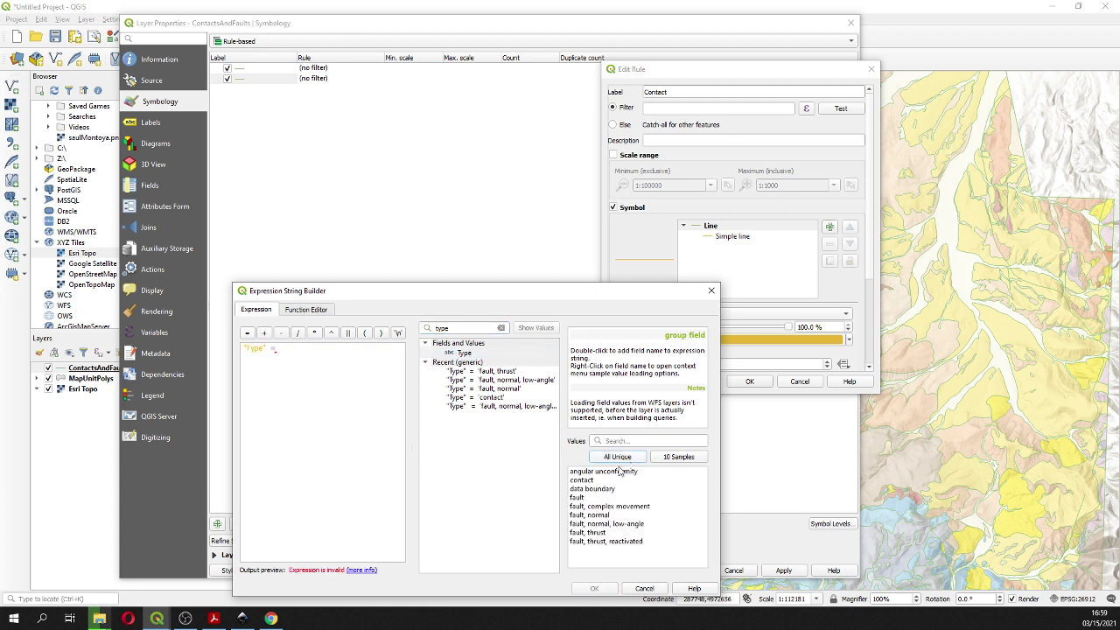
{"action": "double_click", "coordinate": [594, 481]}
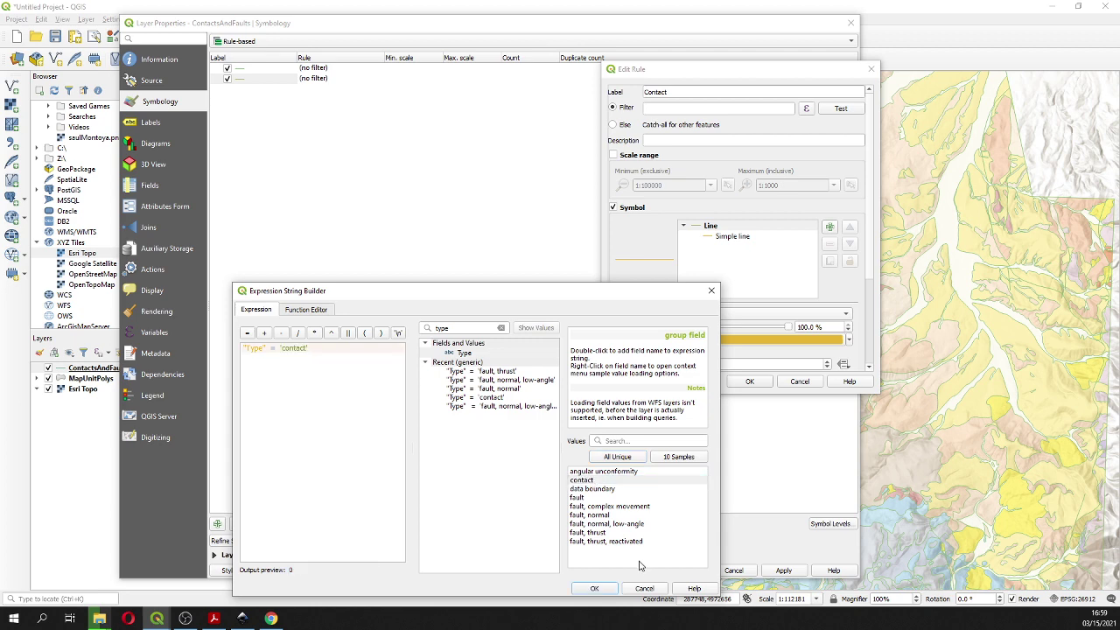
{"action": "left_click", "coordinate": [602, 594]}
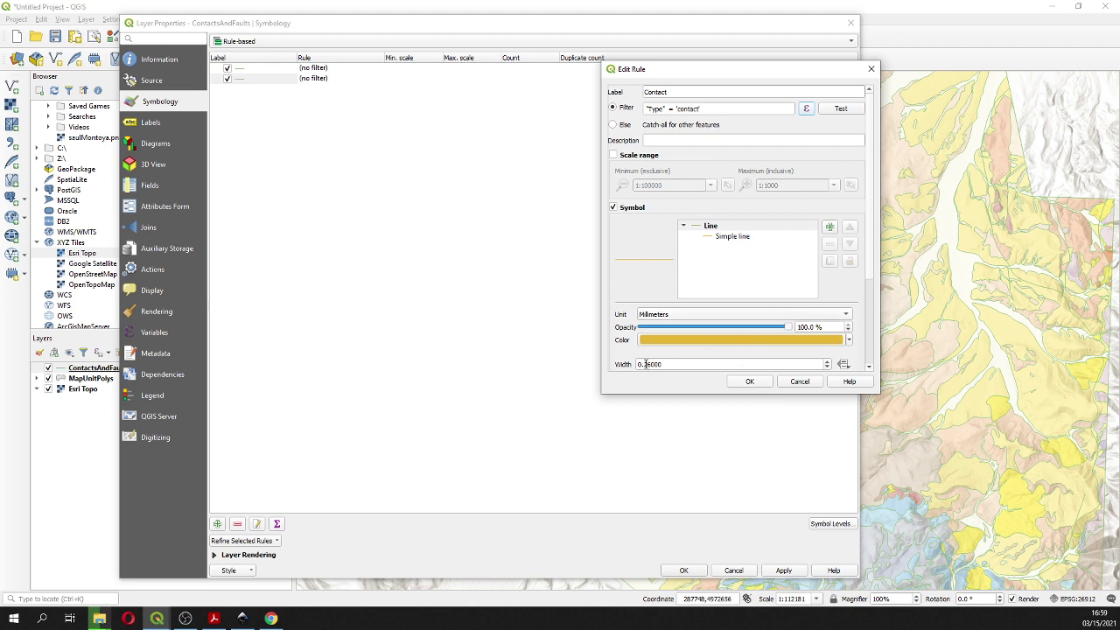
Colour the Contact line black, apply it, and delete the default unfiltered rule
{"action": "left_click", "coordinate": [847, 340]}
{"action": "left_click", "coordinate": [645, 537]}
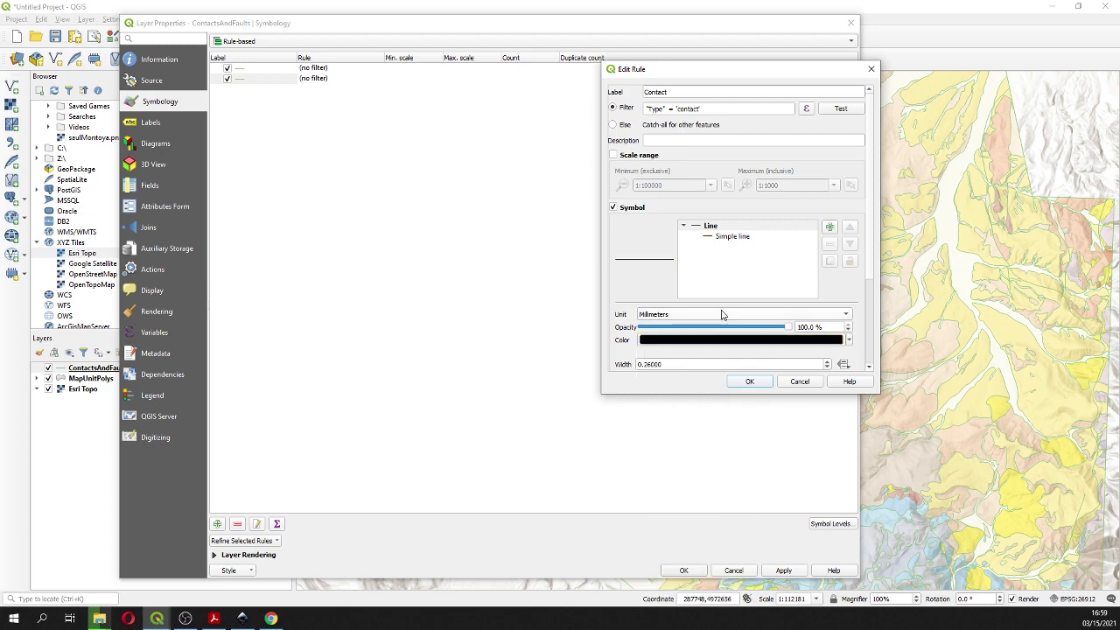
{"action": "left_click", "coordinate": [750, 383]}
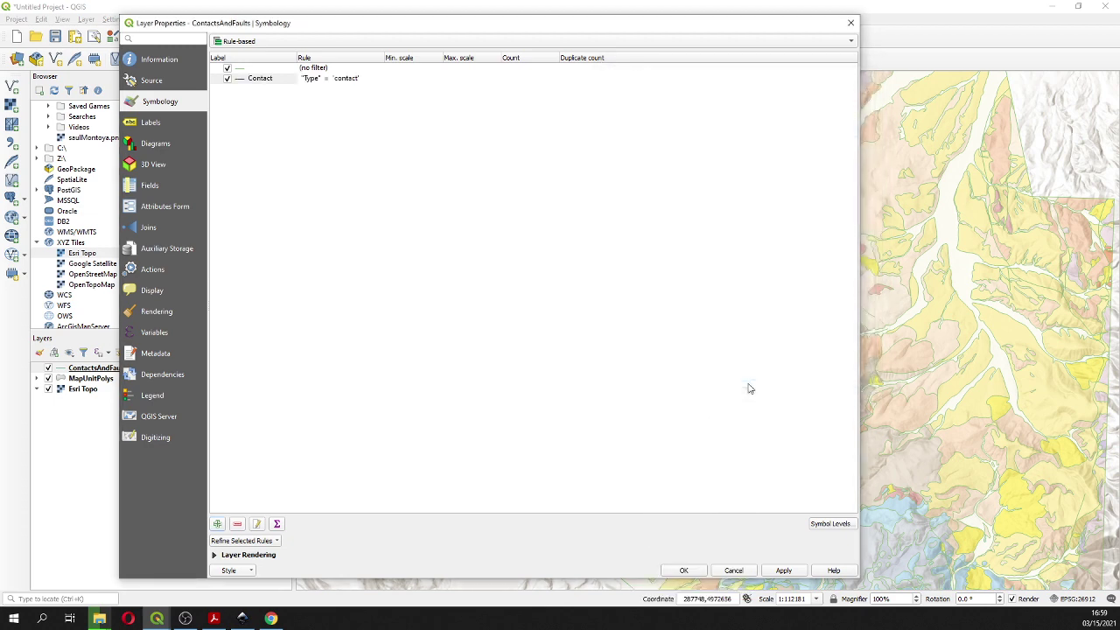
{"action": "left_click", "coordinate": [788, 570]}
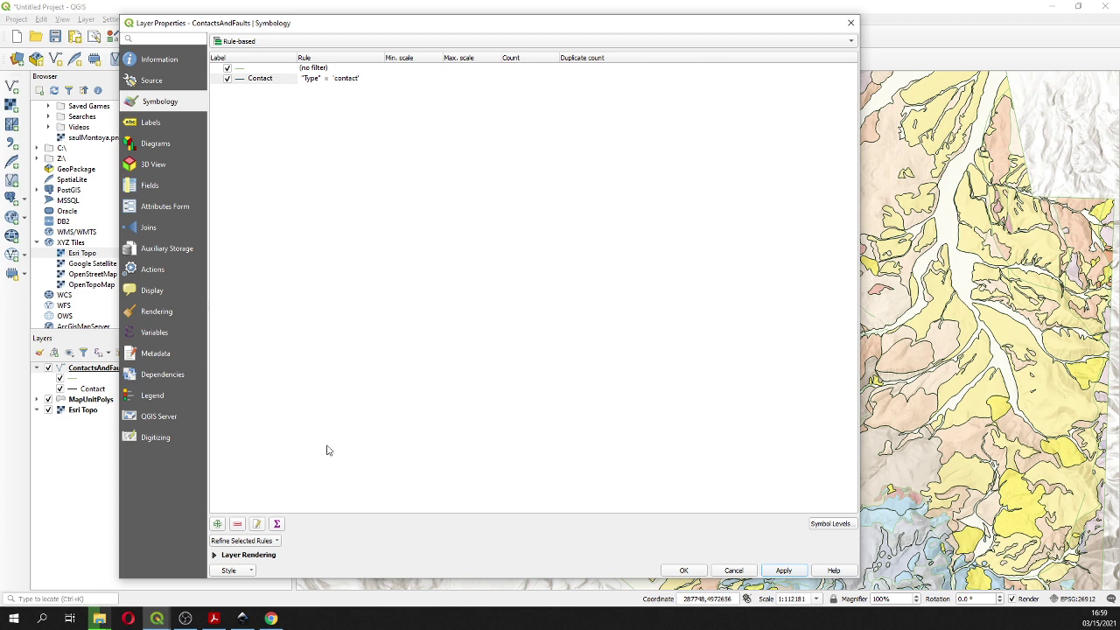
{"action": "left_click", "coordinate": [261, 70]}
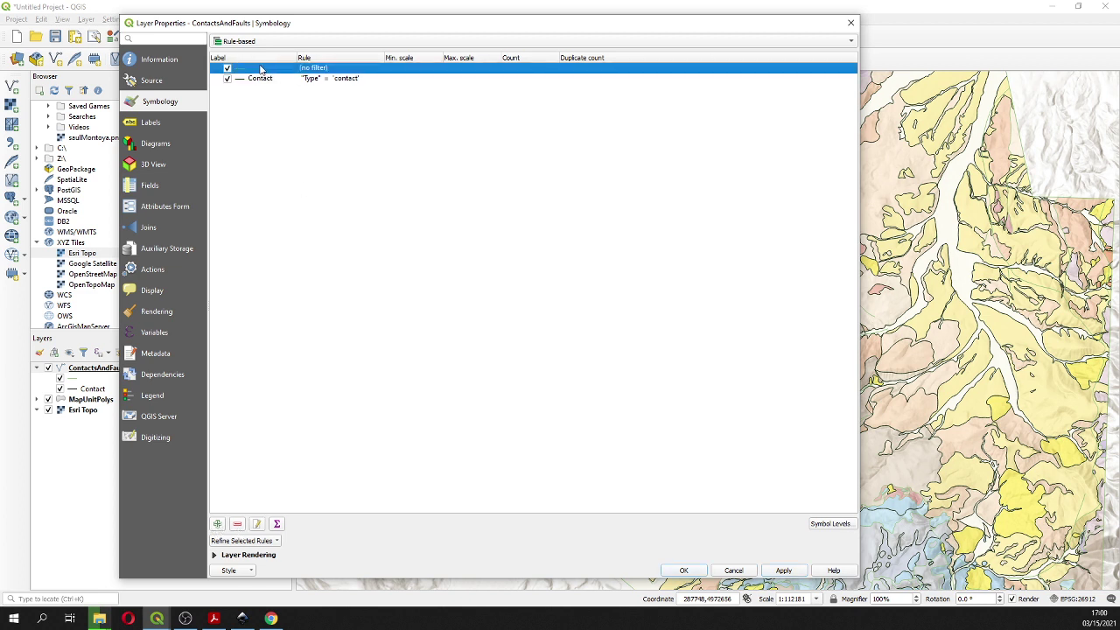
{"action": "left_click", "coordinate": [238, 524]}
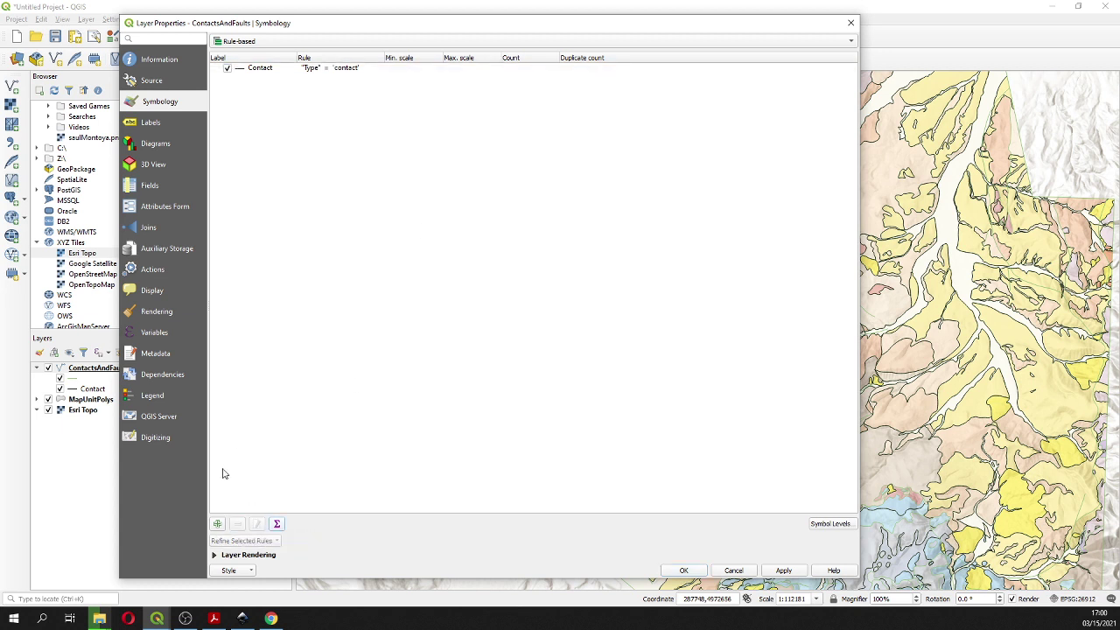
{"action": "left_click", "coordinate": [218, 524]}
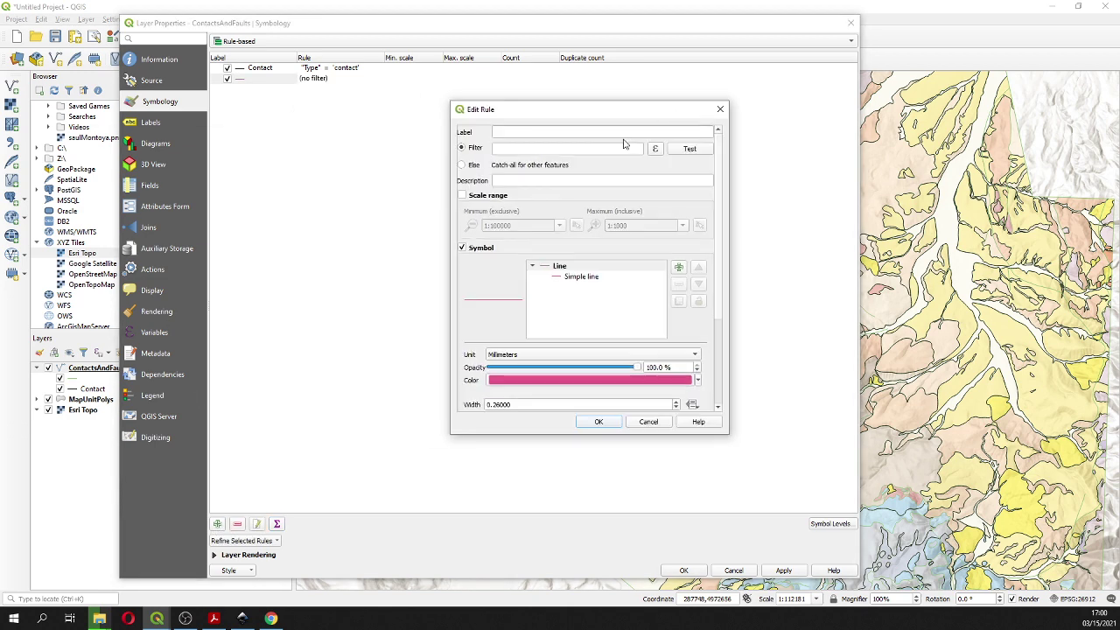
Label the new rule 'Normal' and filter it to Type = 'fault, normal'
{"action": "type", "text": "Normal faults"}
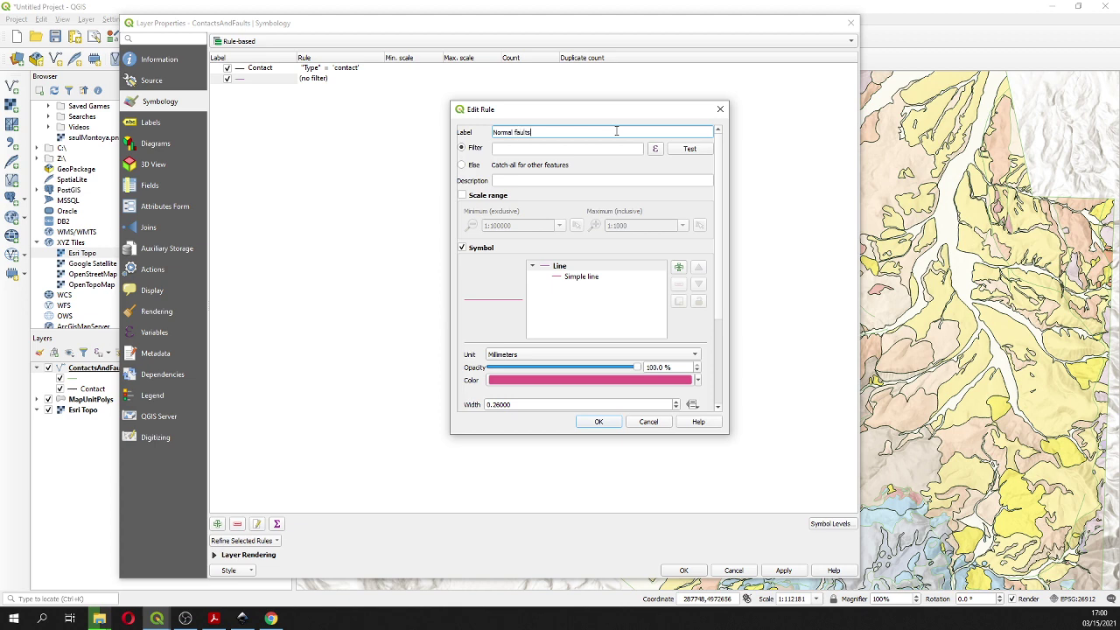
{"action": "left_click", "coordinate": [655, 149]}
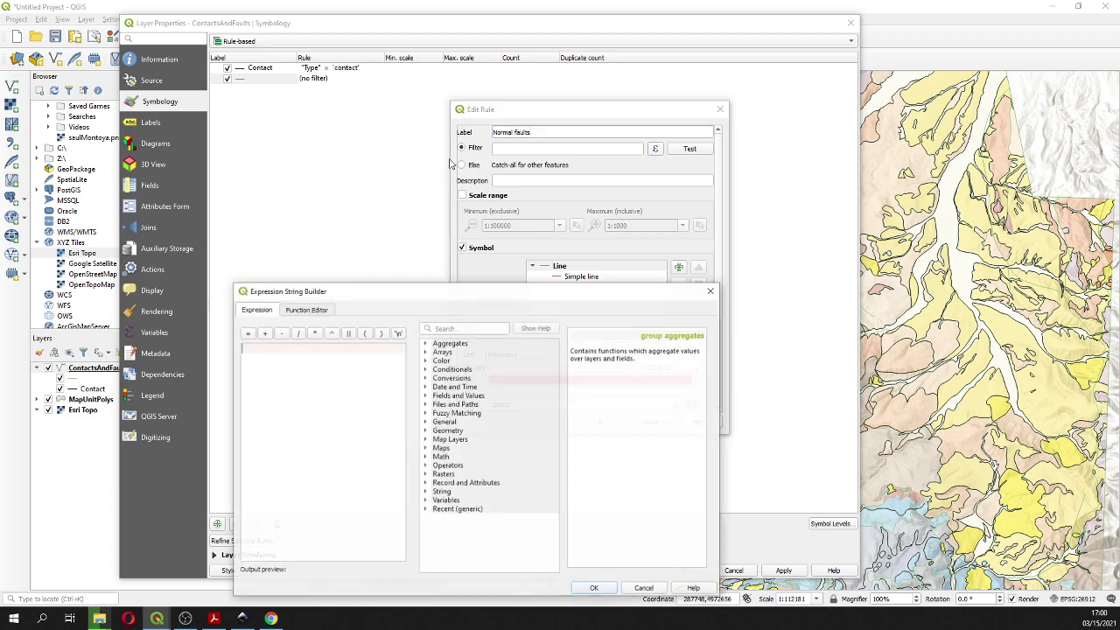
{"action": "type", "text": "type"}
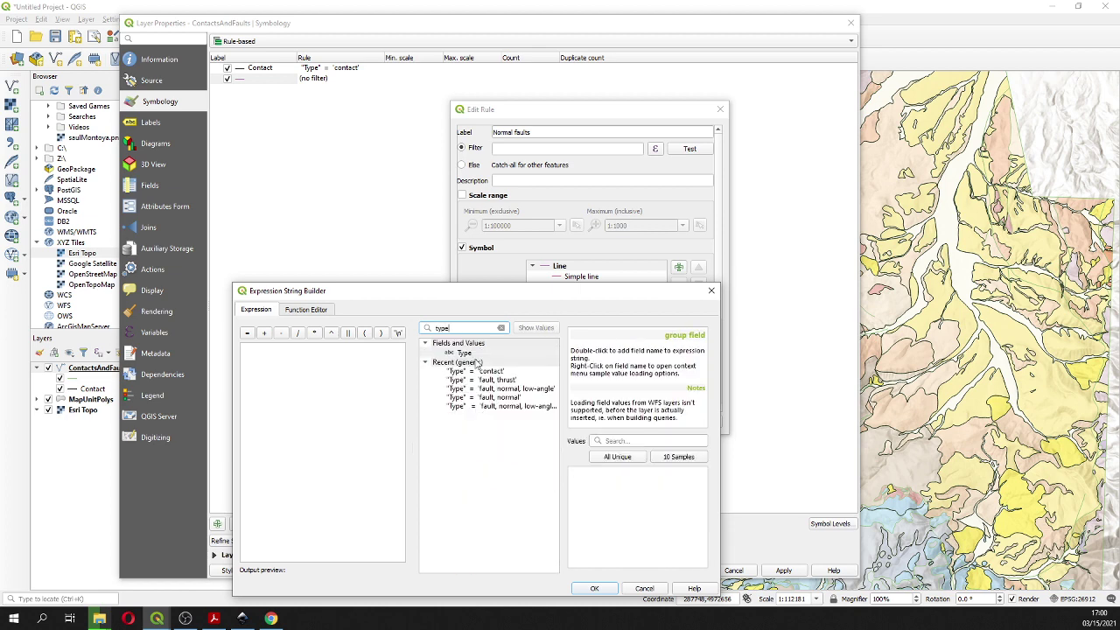
{"action": "double_click", "coordinate": [460, 354]}
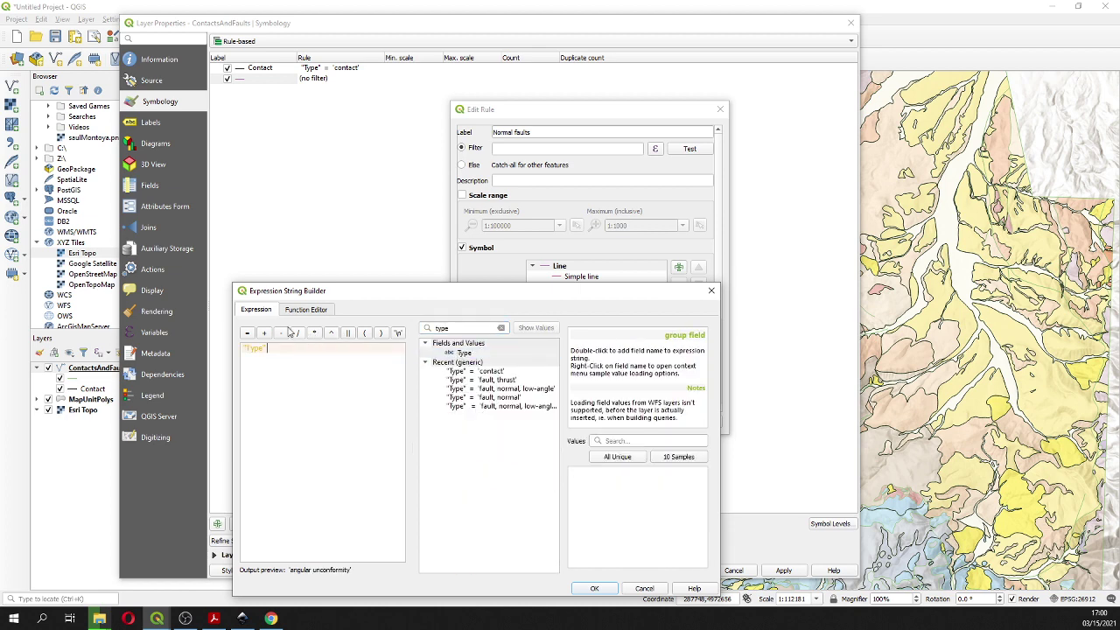
{"action": "left_click", "coordinate": [247, 333]}
{"action": "left_click", "coordinate": [627, 458]}
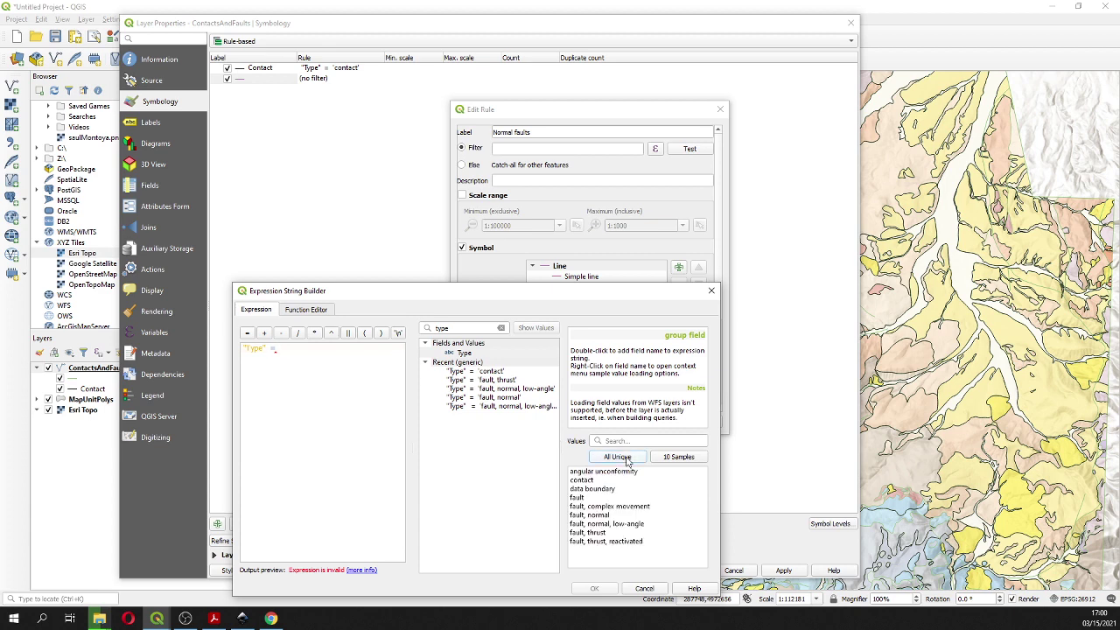
{"action": "double_click", "coordinate": [602, 516]}
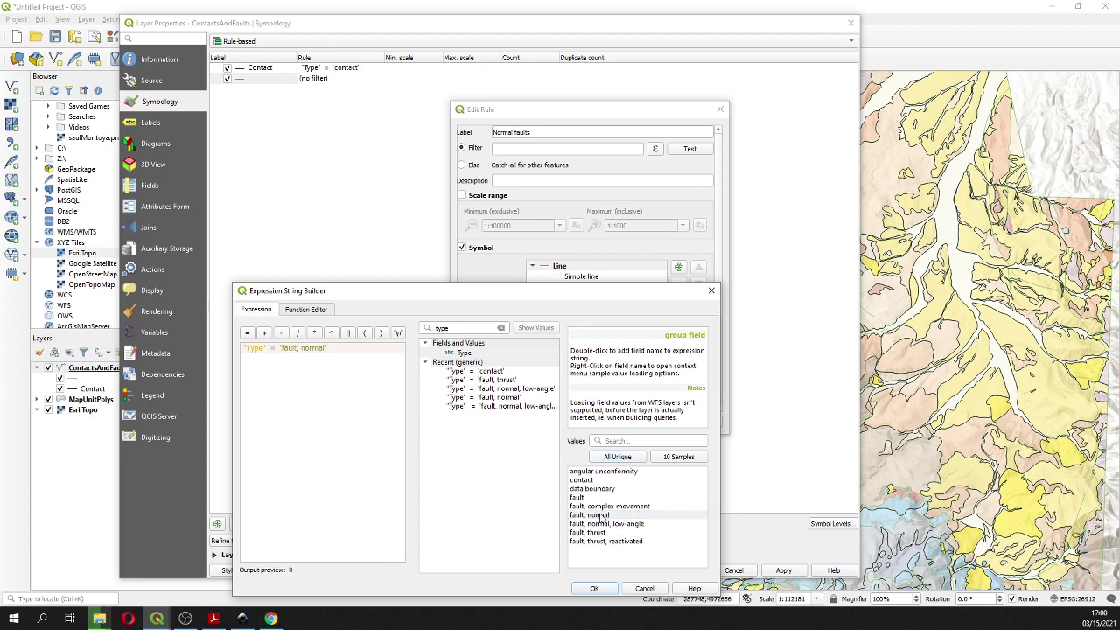
{"action": "left_click", "coordinate": [610, 592]}
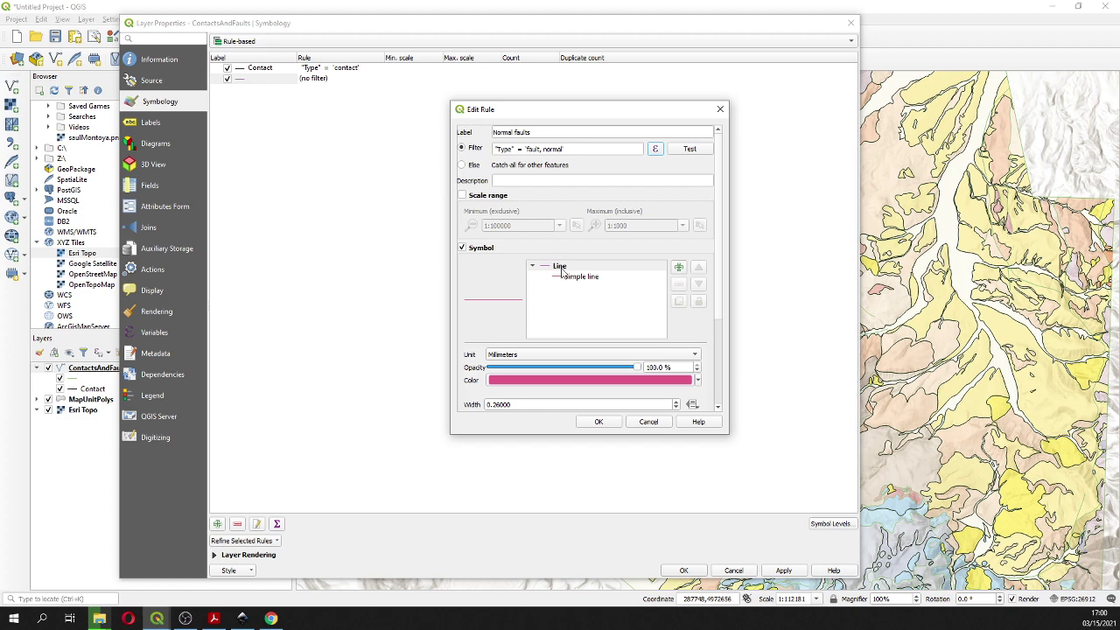
Make the normal fault simple line black with a 0.42 stroke width
{"action": "left_click", "coordinate": [569, 276]}
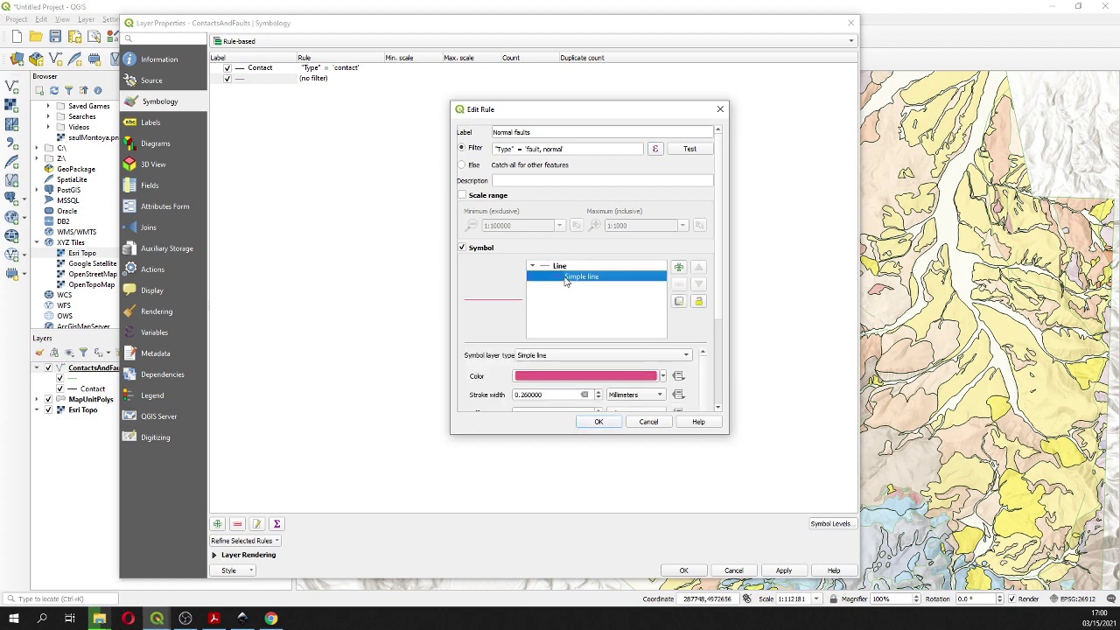
{"action": "left_click", "coordinate": [664, 377]}
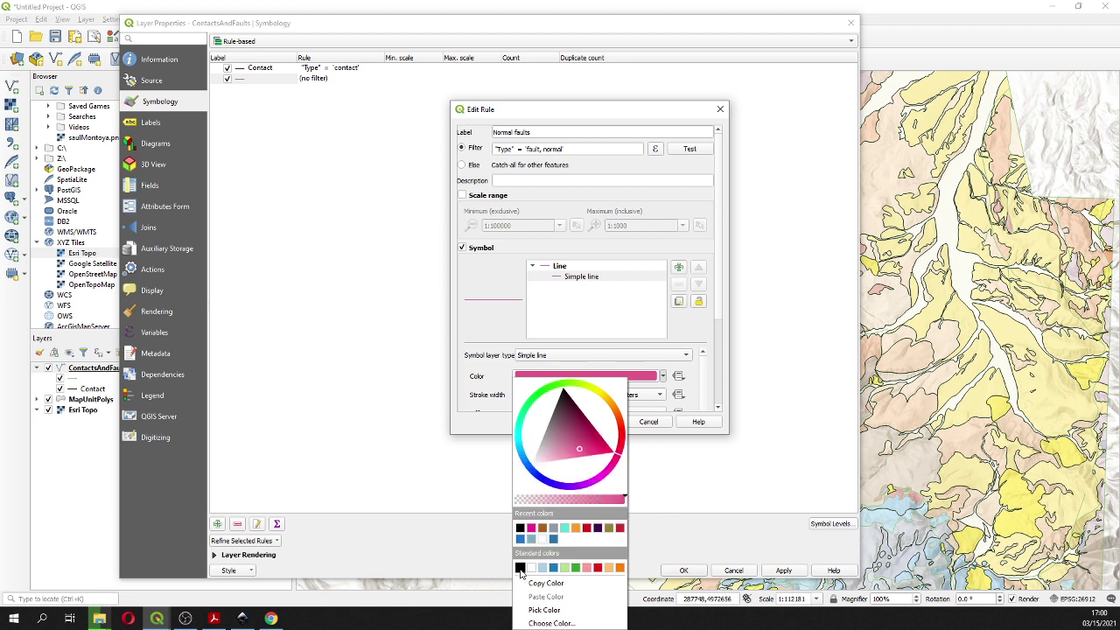
{"action": "left_click", "coordinate": [519, 569]}
{"action": "left_click_drag", "start_coordinate": [520, 395], "coordinate": [528, 394]}
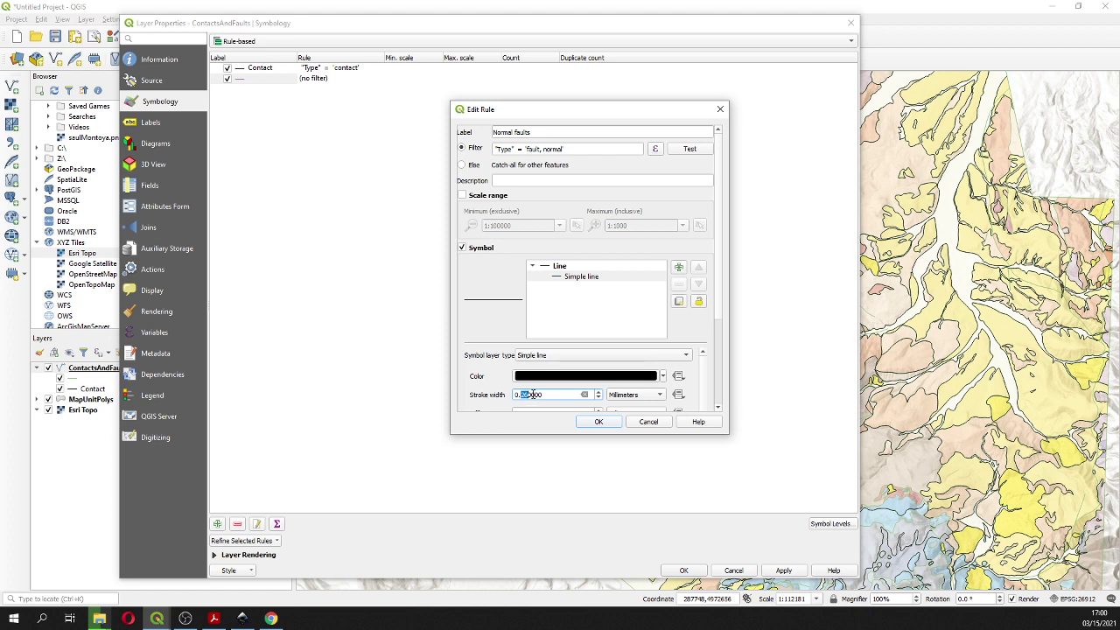
{"action": "type", "text": "42"}
Add a marker line layer to the symbol and switch its marker to an SVG marker
{"action": "left_click", "coordinate": [678, 268]}
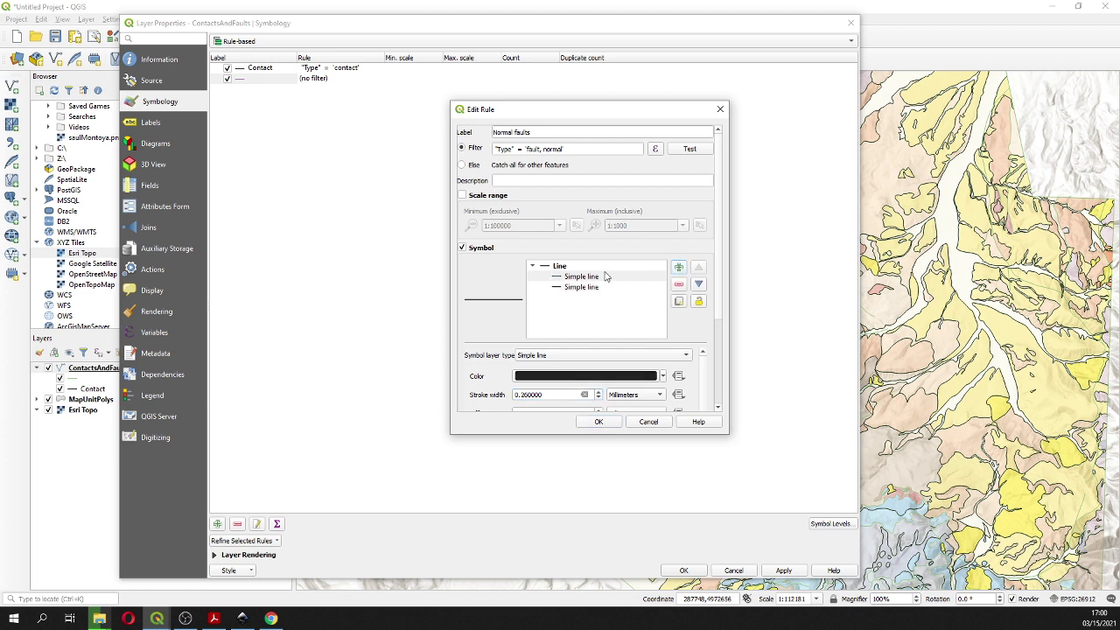
{"action": "left_click", "coordinate": [598, 355]}
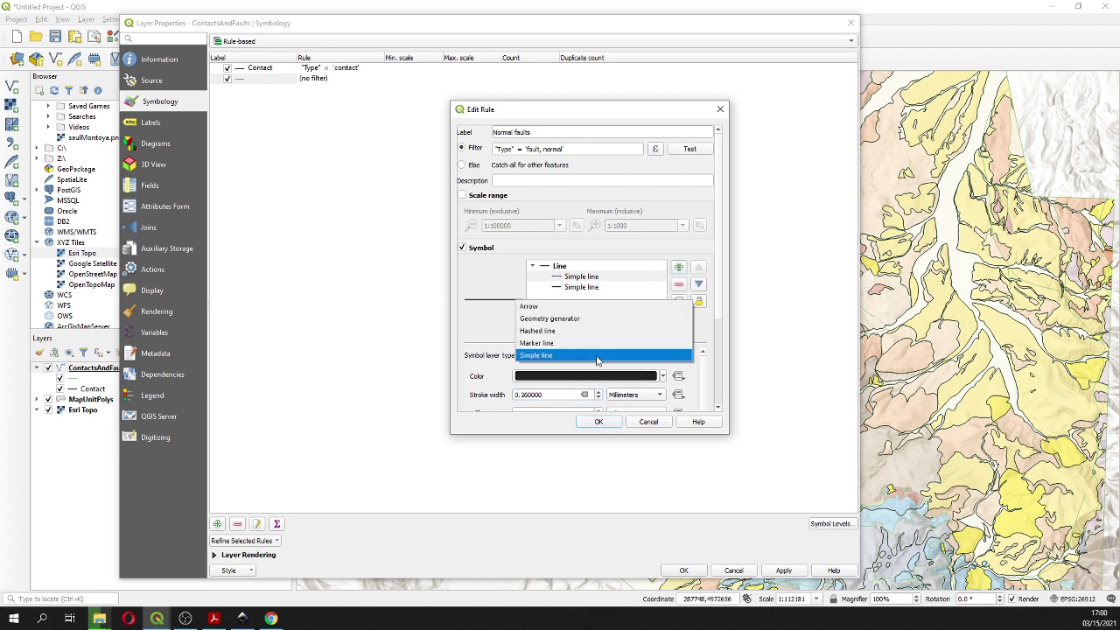
{"action": "left_click", "coordinate": [597, 344]}
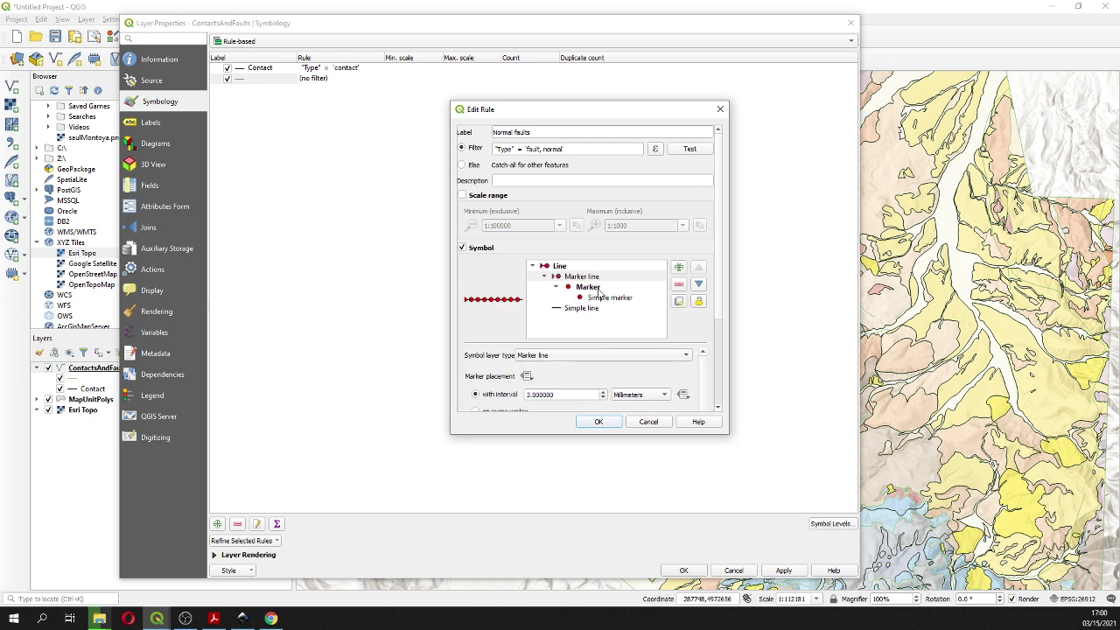
{"action": "left_click", "coordinate": [606, 298]}
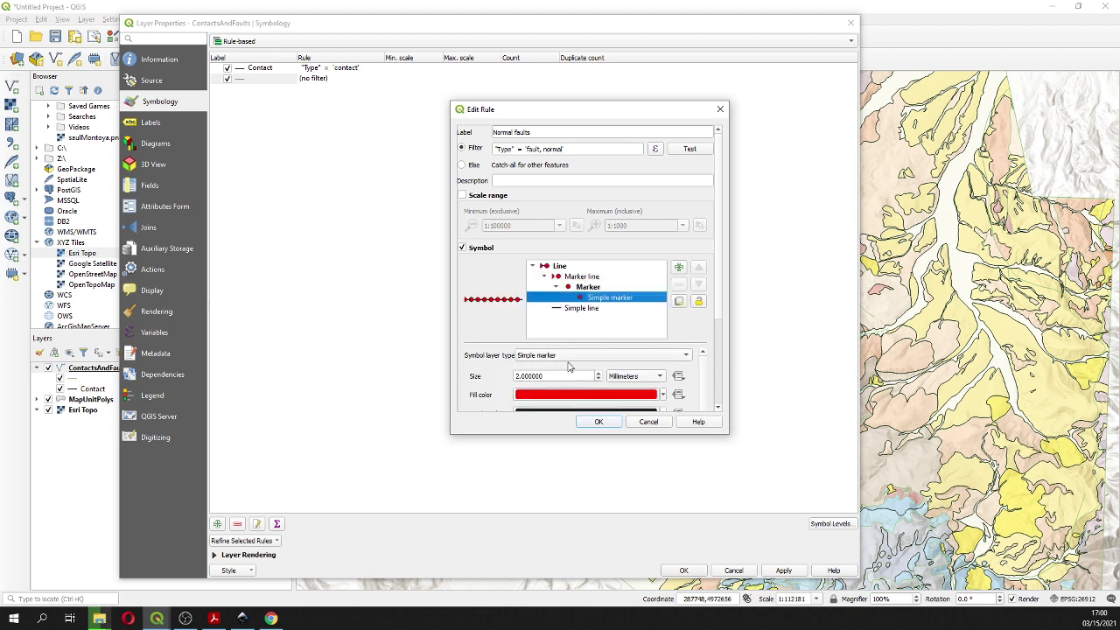
{"action": "left_click", "coordinate": [568, 358]}
{"action": "left_click", "coordinate": [570, 371]}
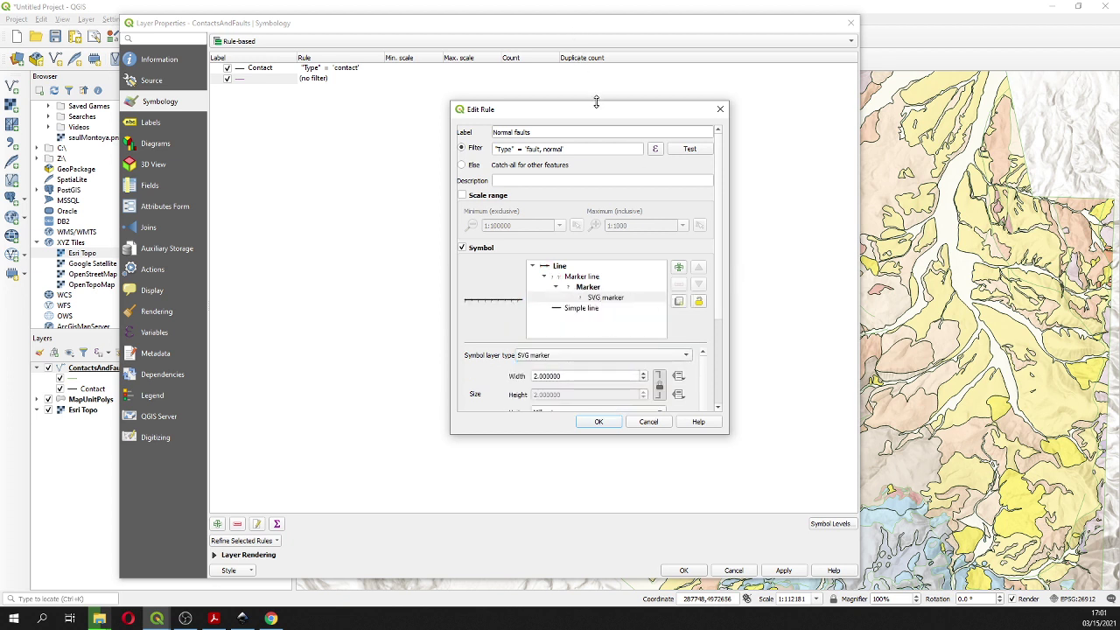
{"action": "left_click_drag", "start_coordinate": [596, 101], "coordinate": [580, 36]}
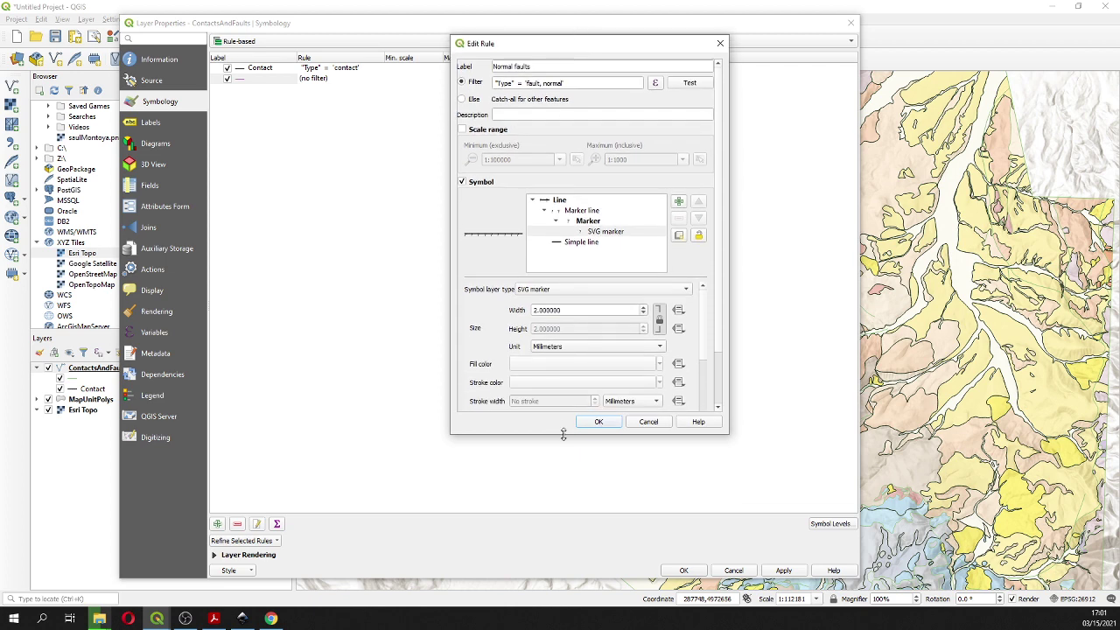
{"action": "left_click_drag", "start_coordinate": [564, 435], "coordinate": [581, 581]}
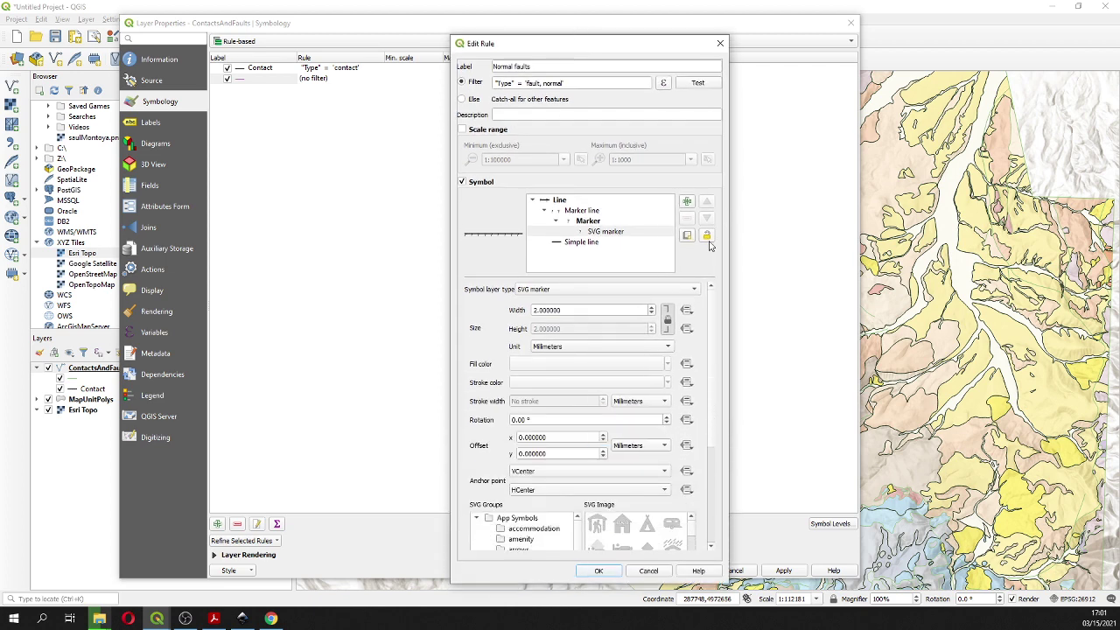
{"action": "left_click_drag", "start_coordinate": [716, 331], "coordinate": [718, 479]}
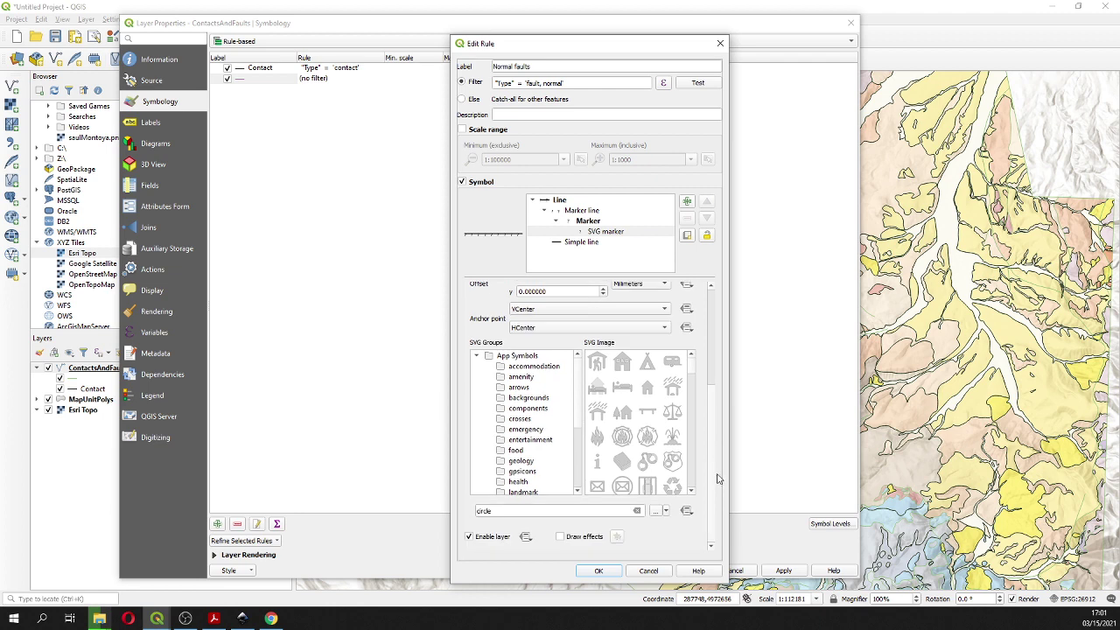
Set the marker to Geology_Symbols/Line_normal_fault.svg at size 4
{"action": "left_click", "coordinate": [653, 515]}
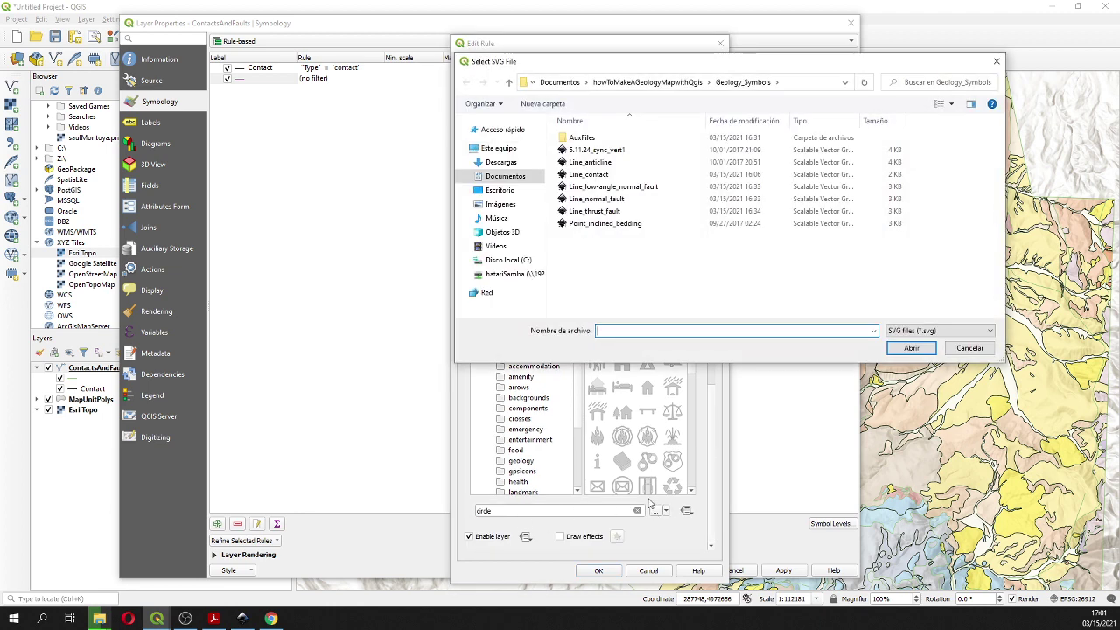
{"action": "left_click", "coordinate": [647, 82]}
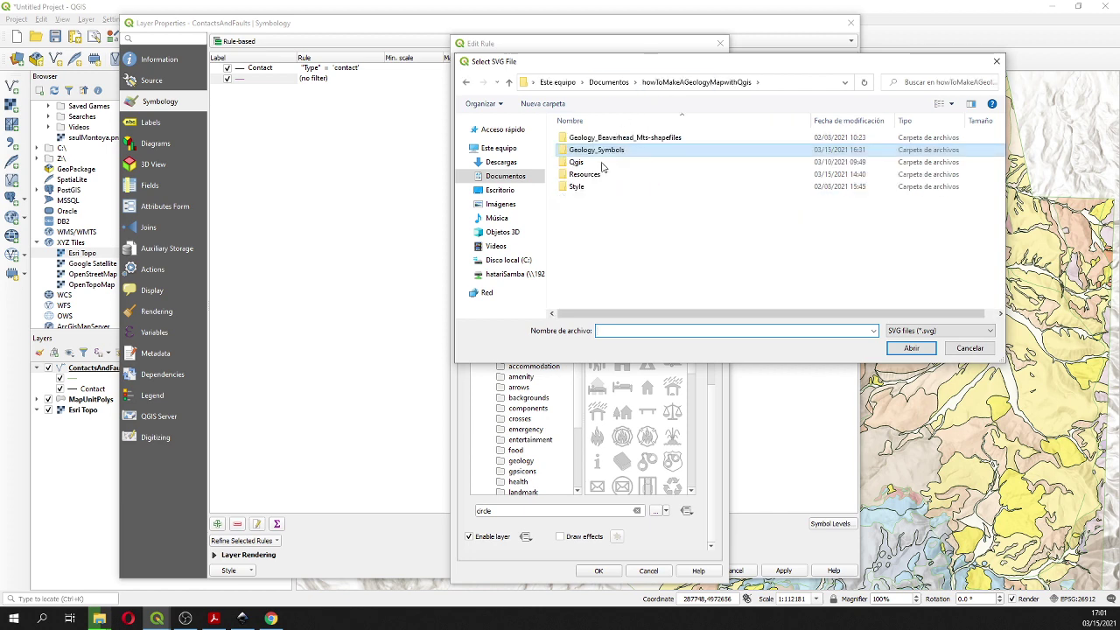
{"action": "double_click", "coordinate": [576, 151]}
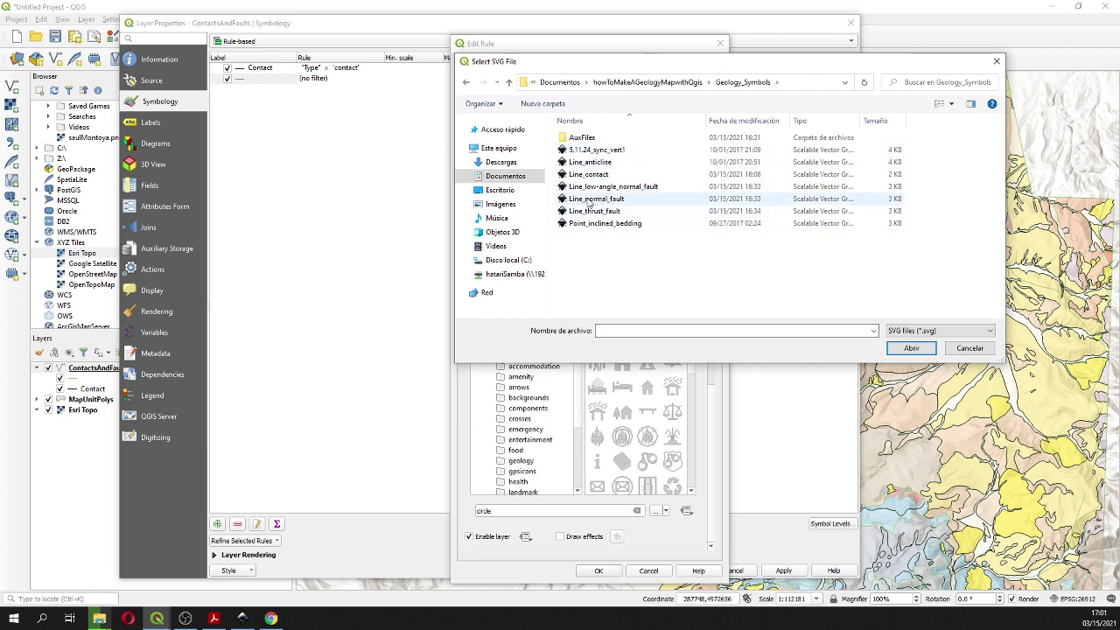
{"action": "double_click", "coordinate": [596, 200]}
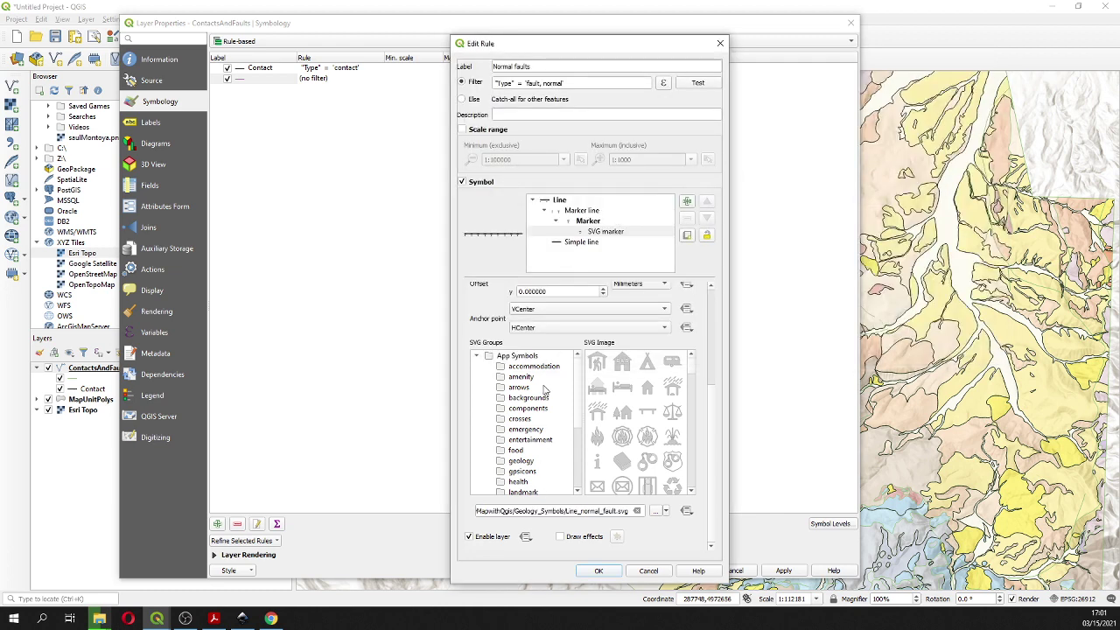
{"action": "left_click", "coordinate": [588, 222]}
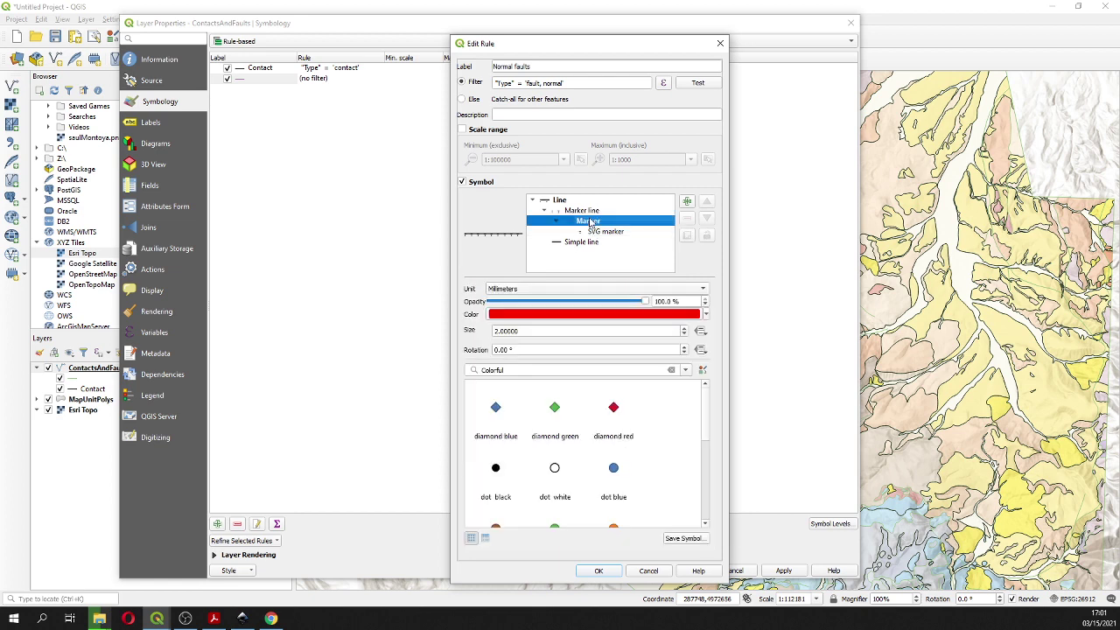
{"action": "left_click", "coordinate": [496, 330]}
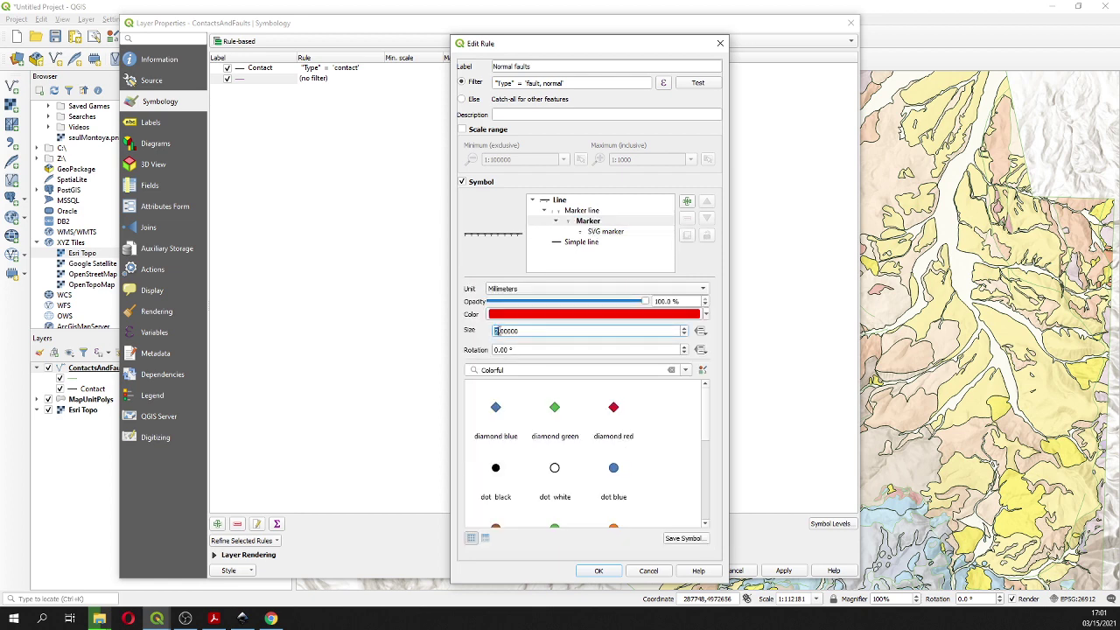
{"action": "key", "text": "Delete"}
{"action": "type", "text": "4"}
Space the fault markers every 10 mm and save the Normal faults rule
{"action": "left_click", "coordinate": [583, 212]}
{"action": "left_click_drag", "start_coordinate": [528, 328], "coordinate": [533, 328]}
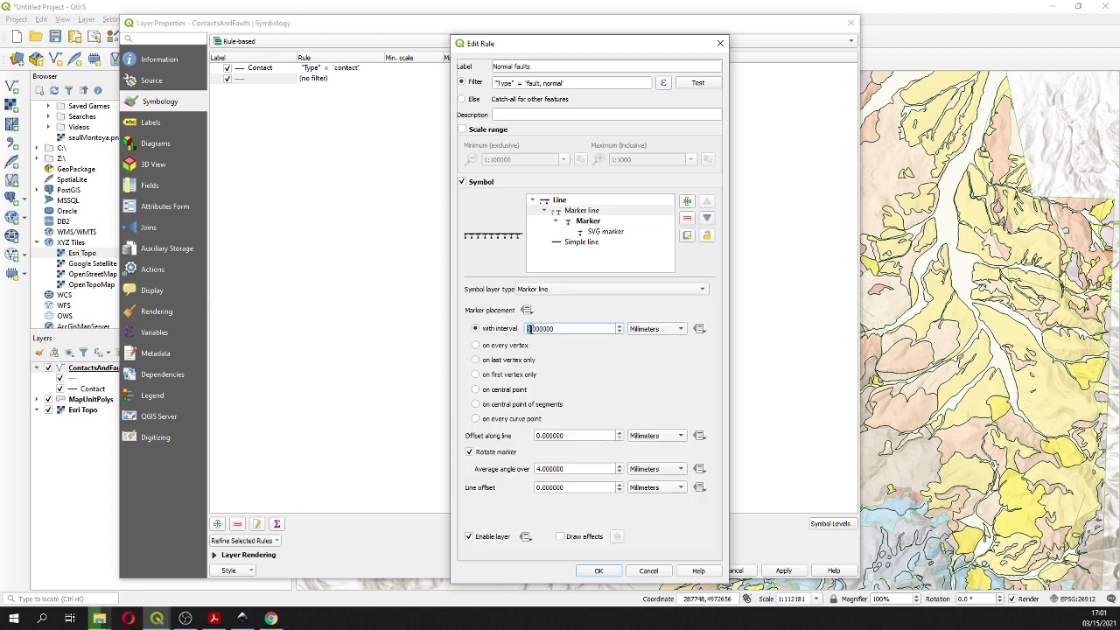
{"action": "type", "text": "10"}
{"action": "left_click", "coordinate": [581, 211]}
{"action": "left_click", "coordinate": [585, 222]}
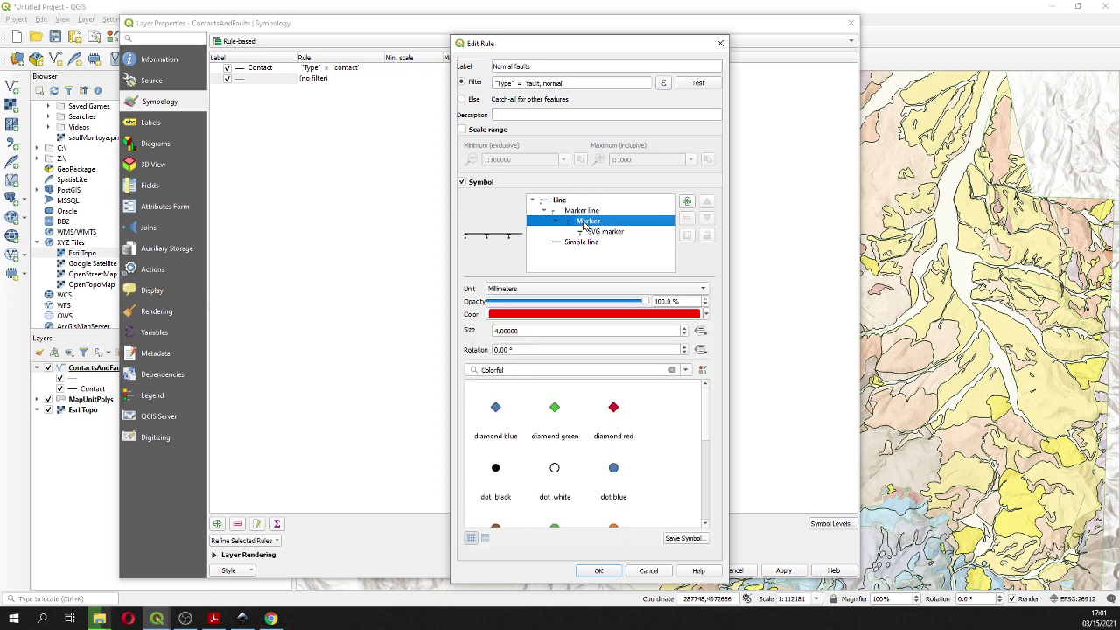
{"action": "left_click", "coordinate": [608, 233]}
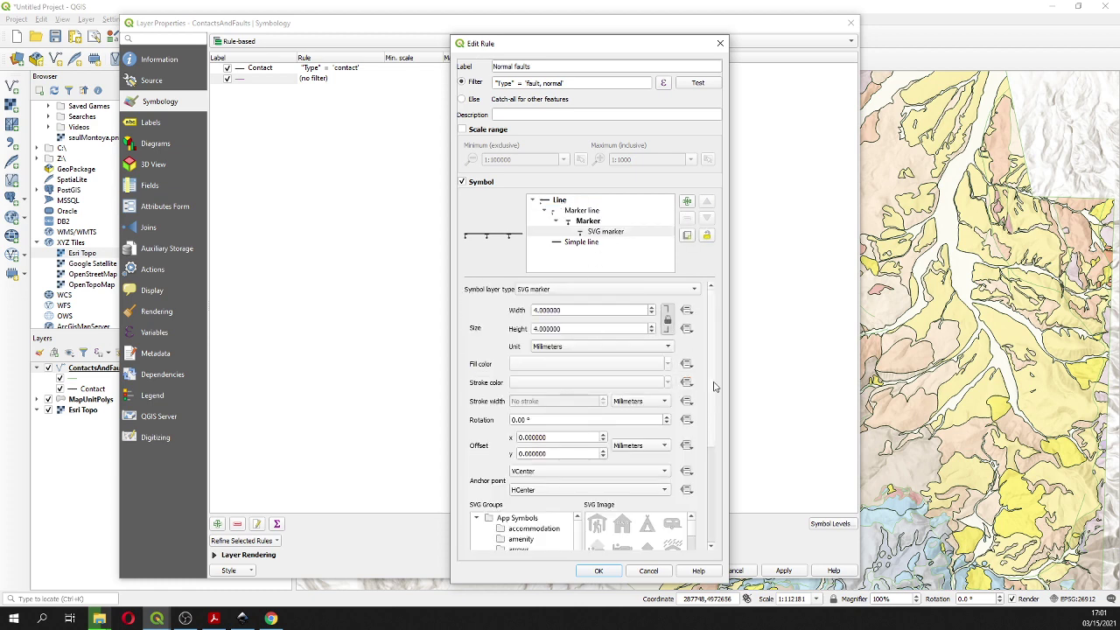
{"action": "left_click_drag", "start_coordinate": [714, 386], "coordinate": [712, 503]}
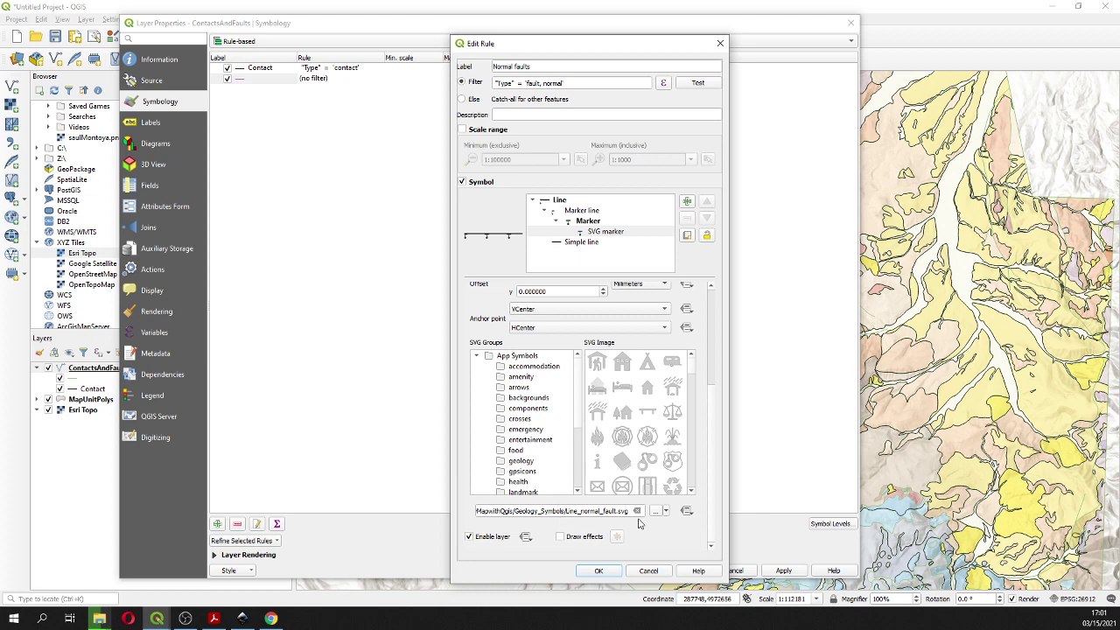
{"action": "left_click", "coordinate": [598, 571]}
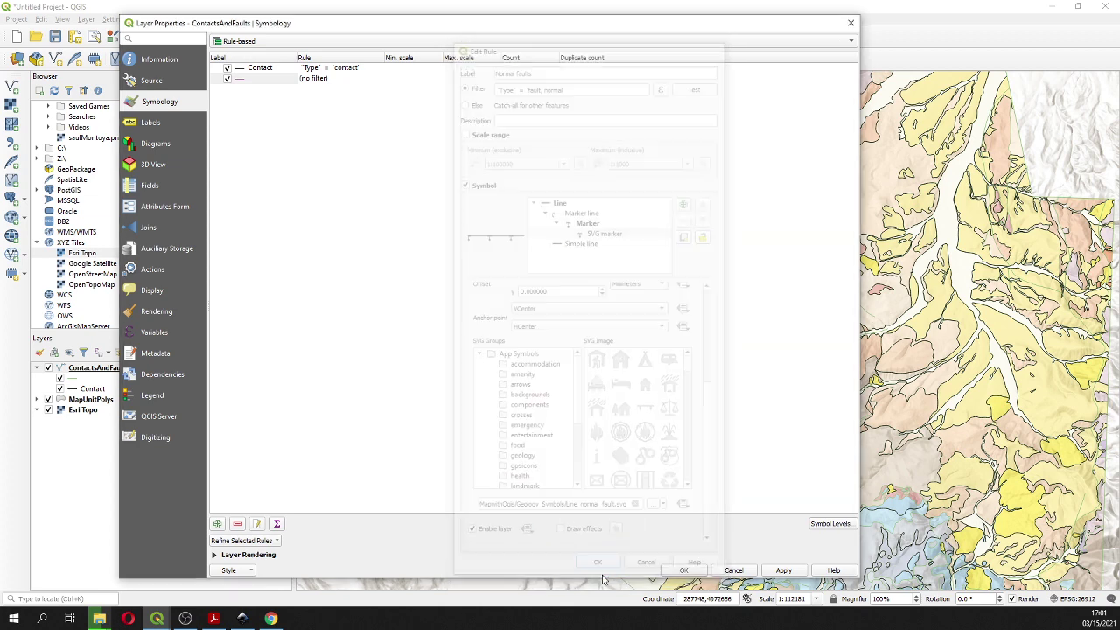
Apply the fault rules and start a new low-angle normal faults rule, entering its label
{"action": "left_click", "coordinate": [784, 571]}
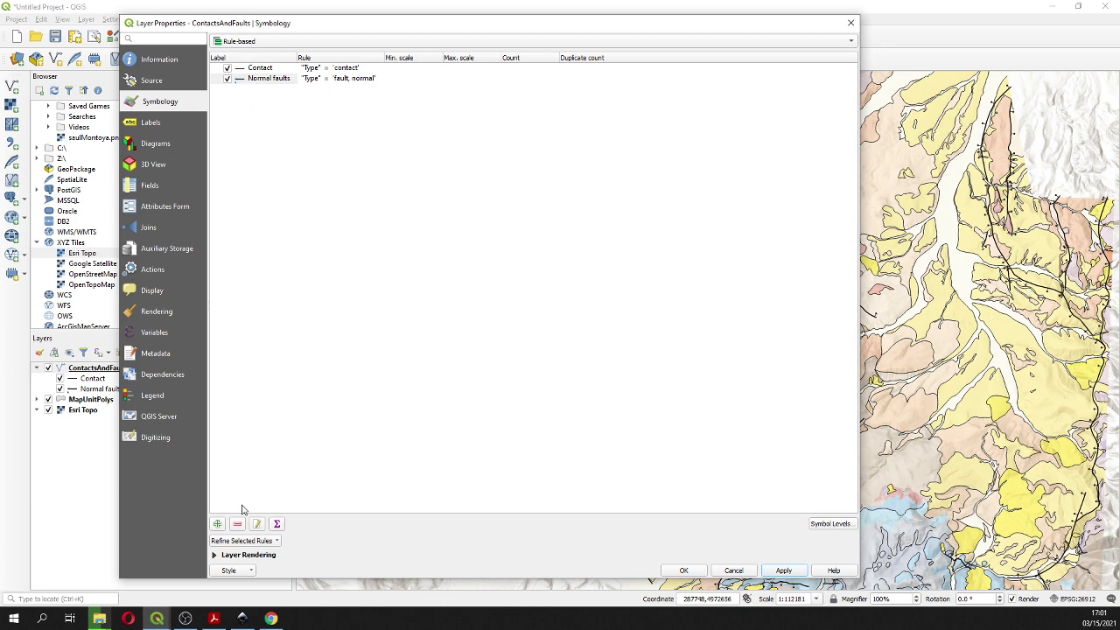
{"action": "left_click", "coordinate": [217, 524]}
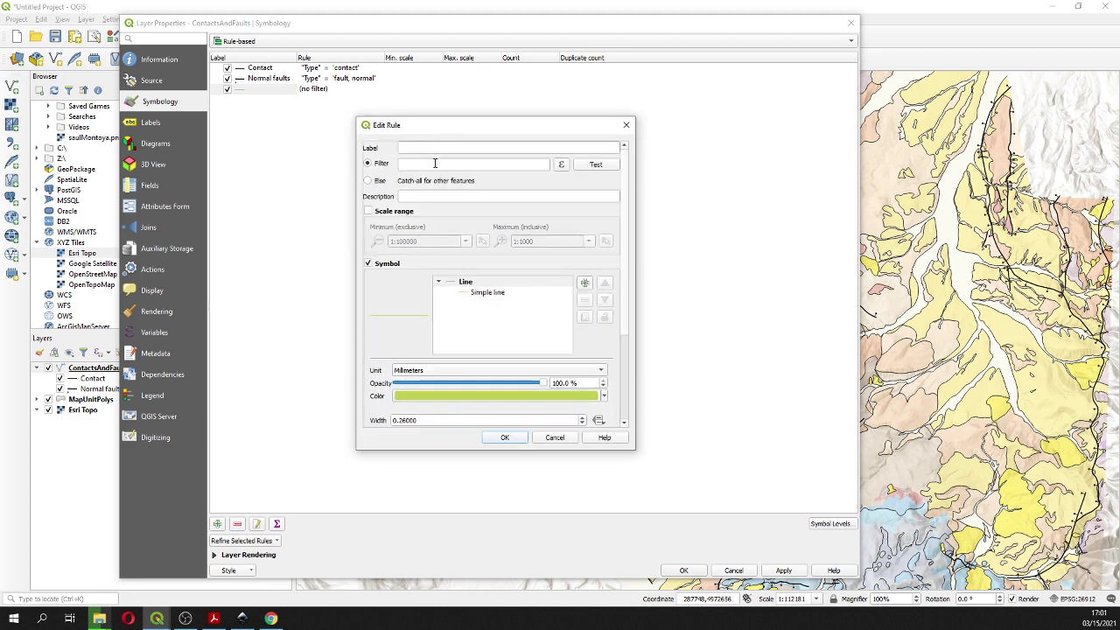
{"action": "left_click", "coordinate": [432, 151]}
{"action": "type", "text": "Low-ang"}
{"action": "key", "text": "BackSpace"}
{"action": "key", "text": "BackSpace"}
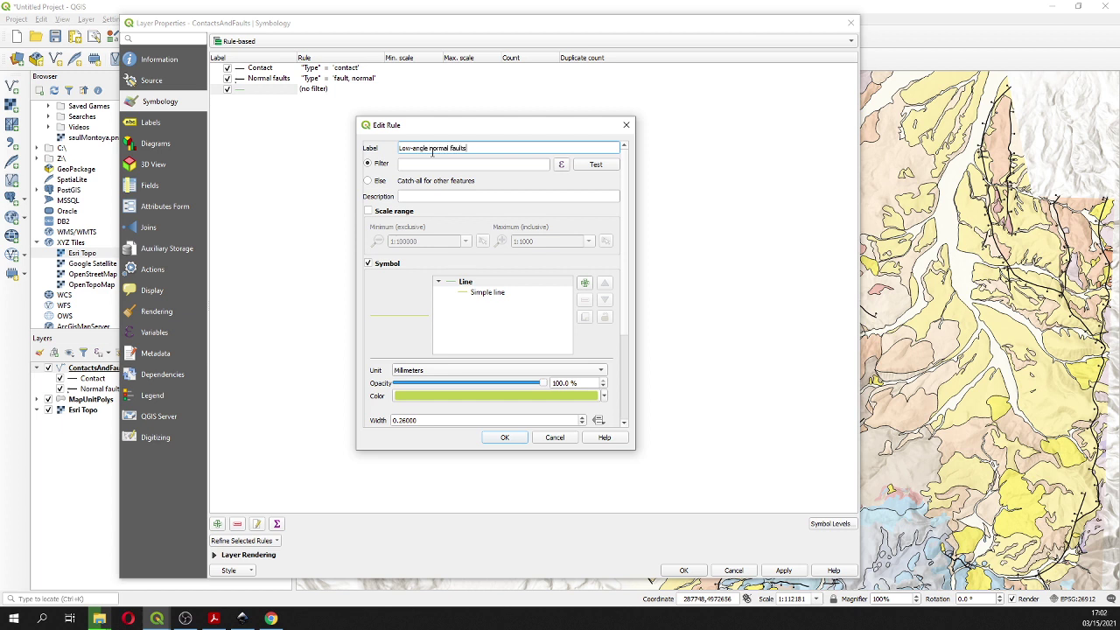
Filter the rule to Type = 'fault, normal, low-angle' using sampled field values
{"action": "left_click", "coordinate": [562, 164]}
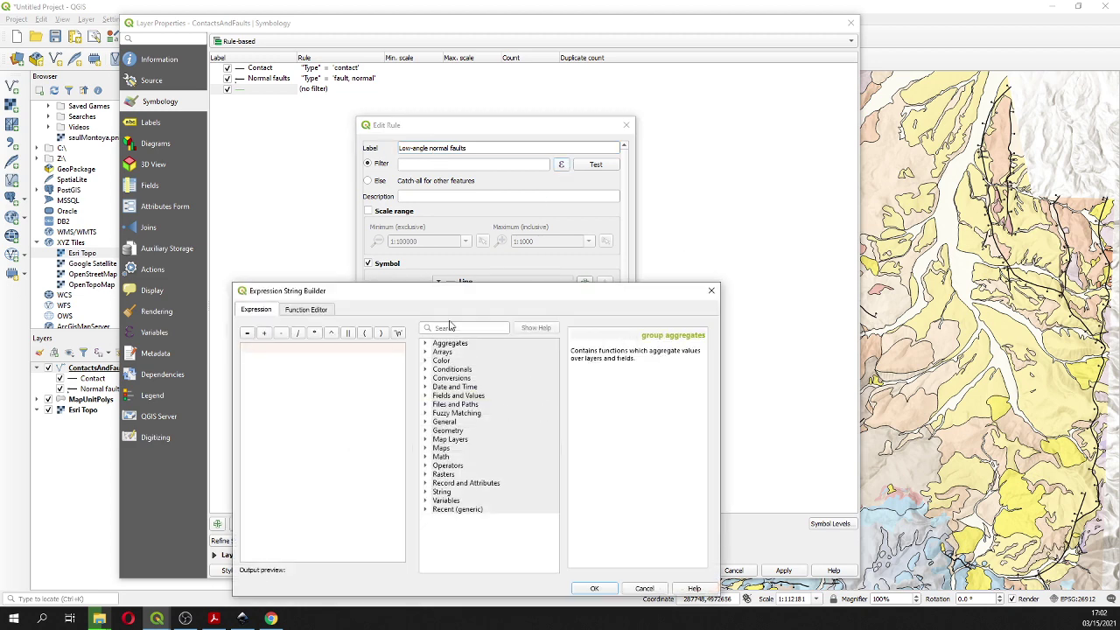
{"action": "left_click", "coordinate": [448, 328]}
{"action": "type", "text": "ty"}
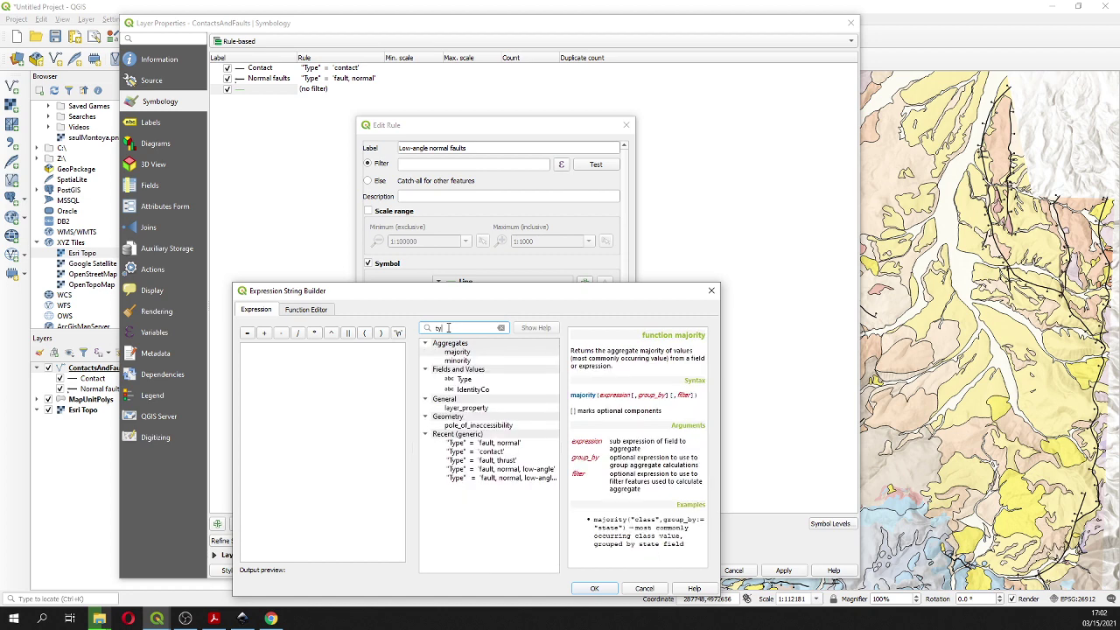
{"action": "double_click", "coordinate": [463, 380]}
{"action": "left_click", "coordinate": [248, 332]}
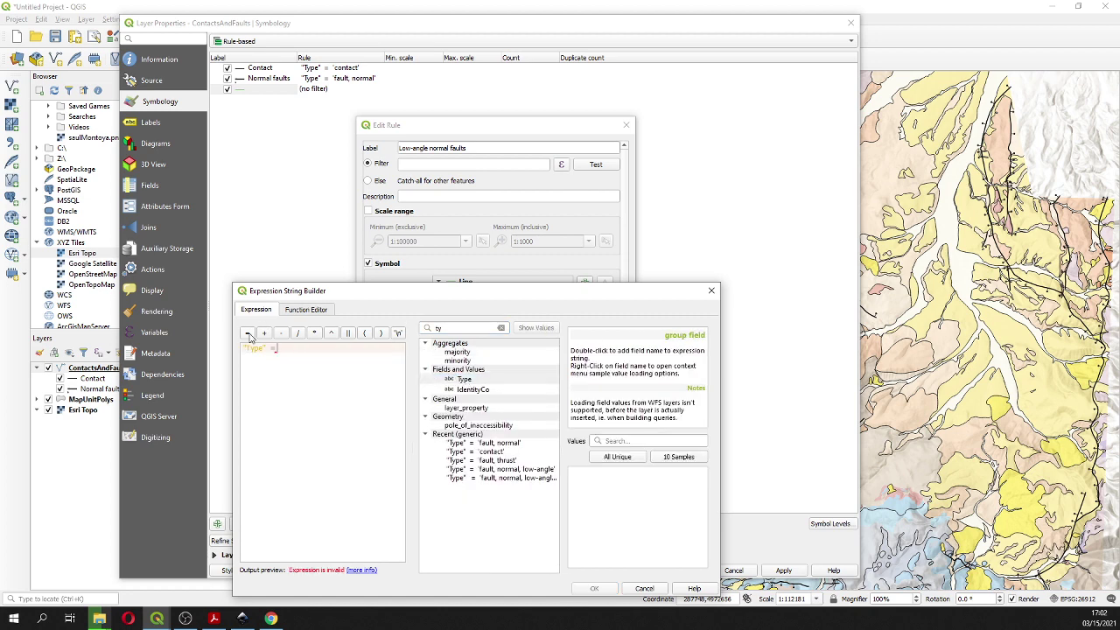
{"action": "left_click", "coordinate": [680, 457]}
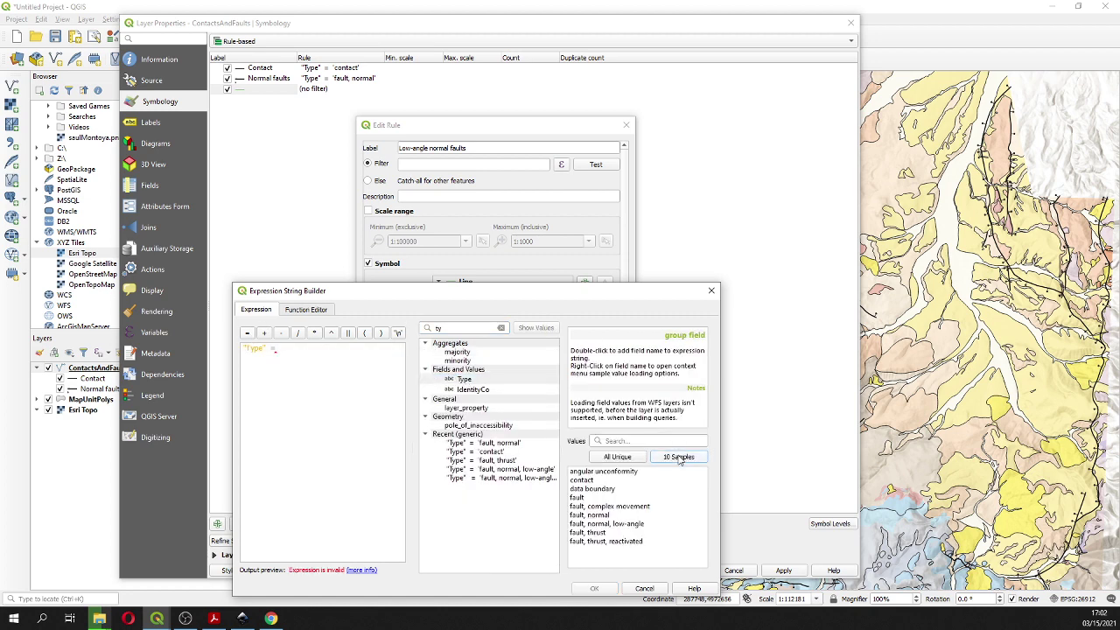
{"action": "double_click", "coordinate": [593, 525]}
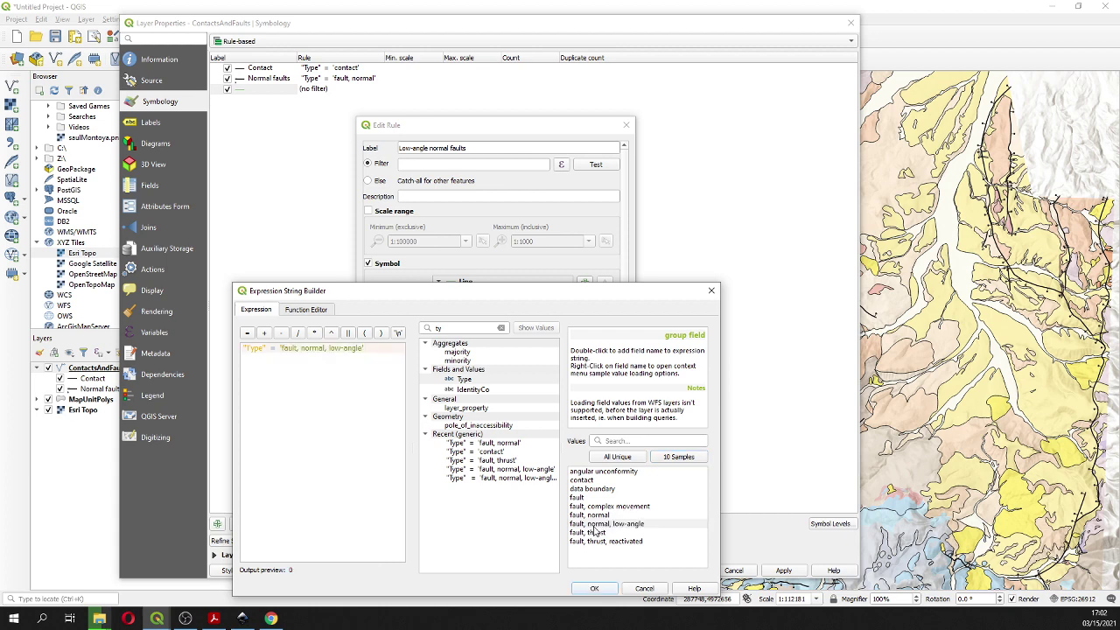
{"action": "left_click", "coordinate": [595, 589]}
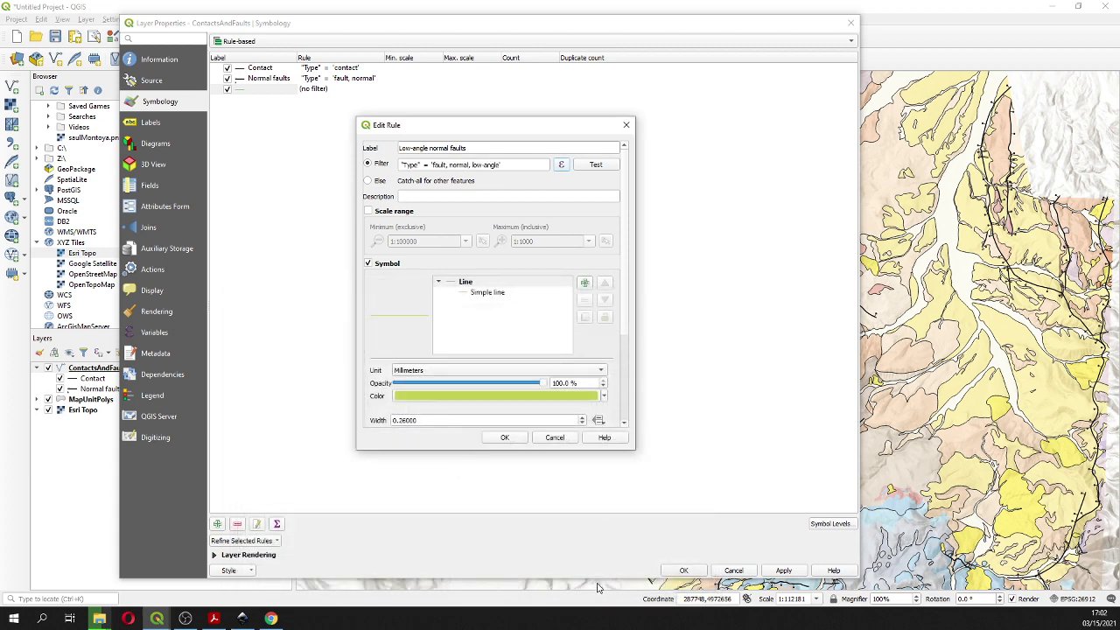
Make the low-angle normal fault's simple line black
{"action": "left_click", "coordinate": [488, 293]}
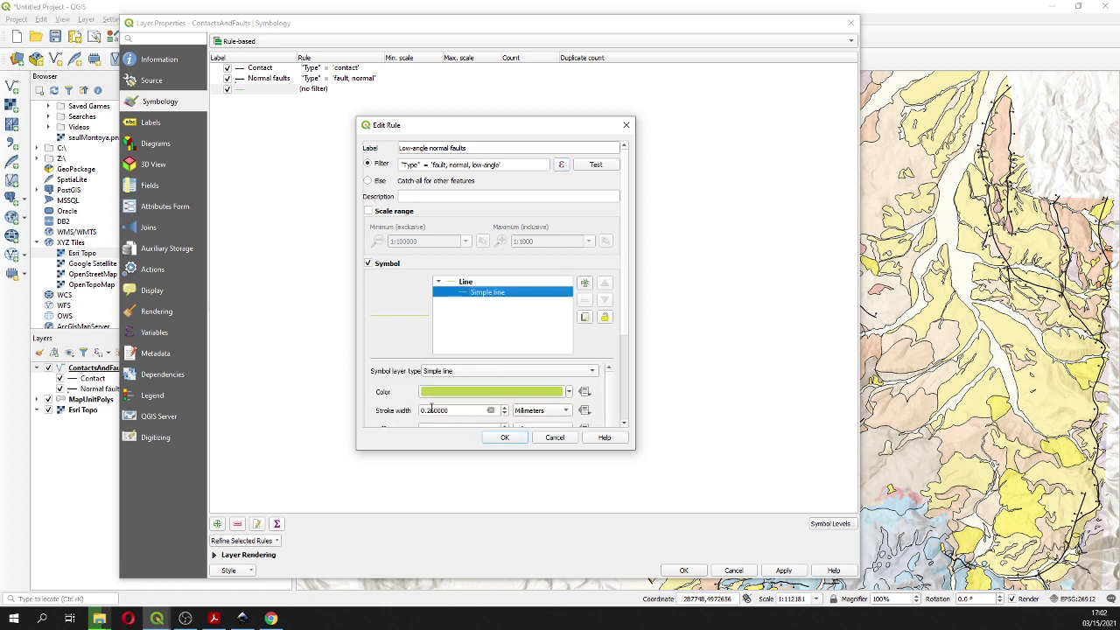
{"action": "left_click_drag", "start_coordinate": [427, 411], "coordinate": [432, 414]}
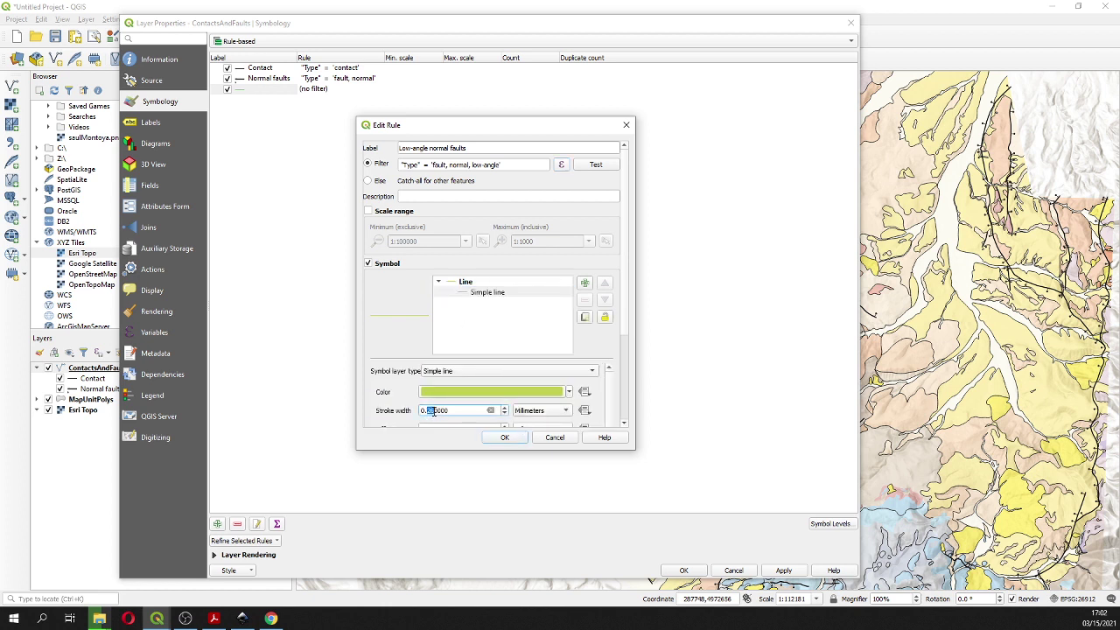
{"action": "left_click", "coordinate": [569, 392]}
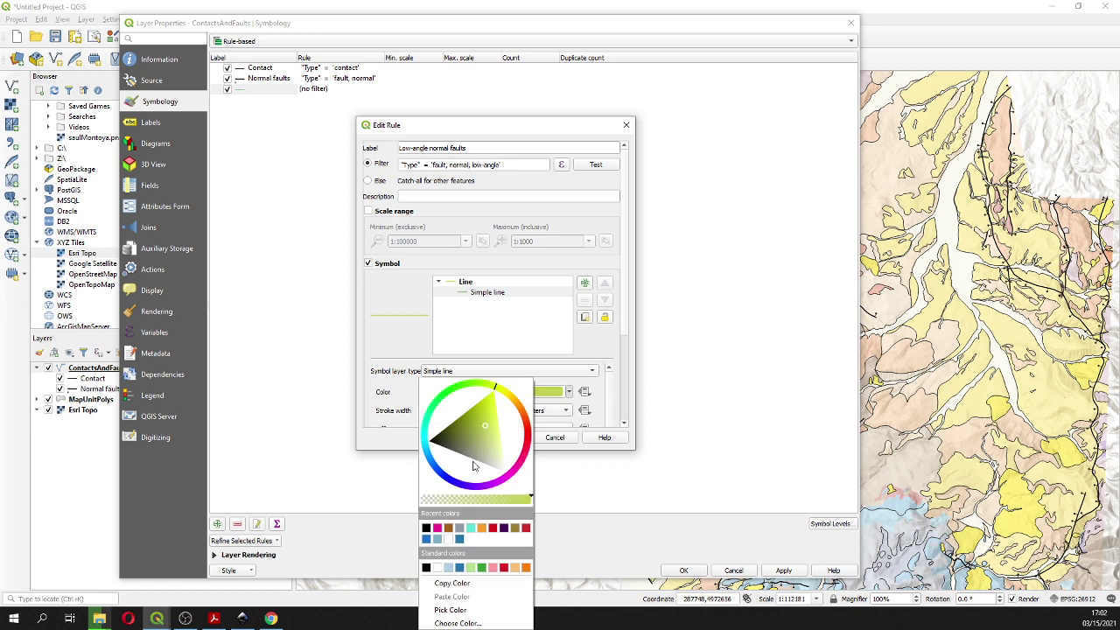
{"action": "left_click", "coordinate": [426, 567]}
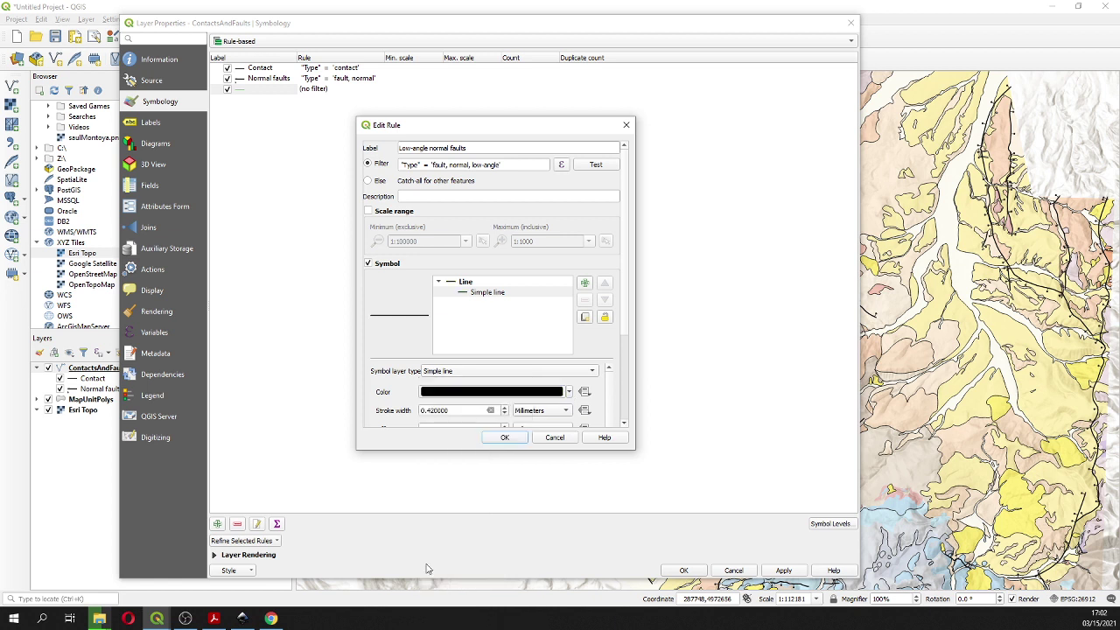
Add a second symbol layer as a marker line whose markers are SVG markers
{"action": "left_click", "coordinate": [585, 285]}
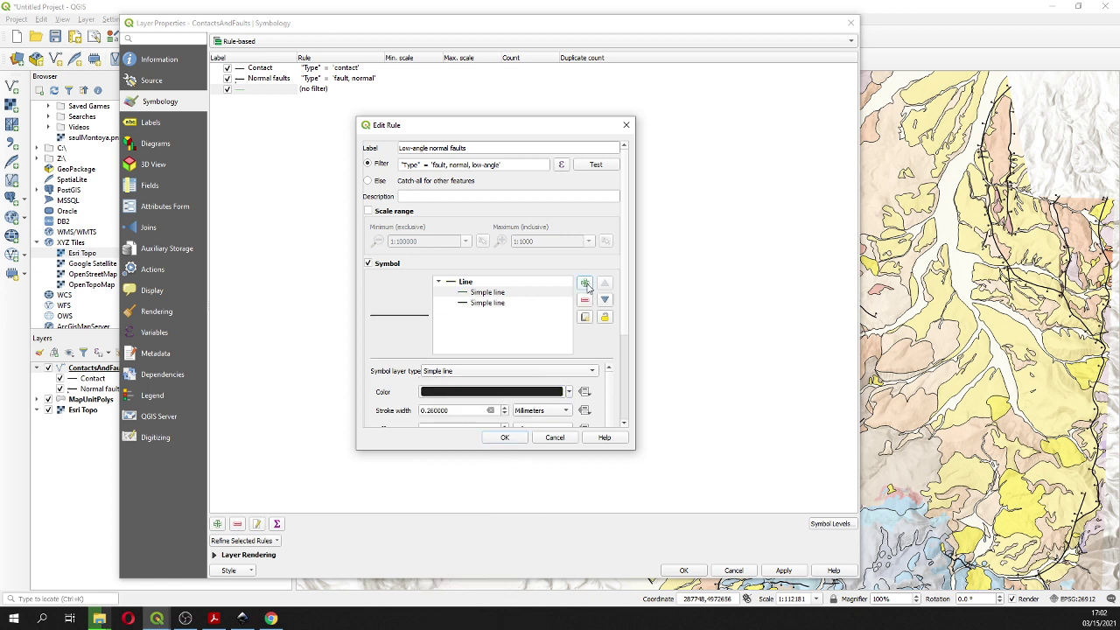
{"action": "left_click", "coordinate": [514, 293]}
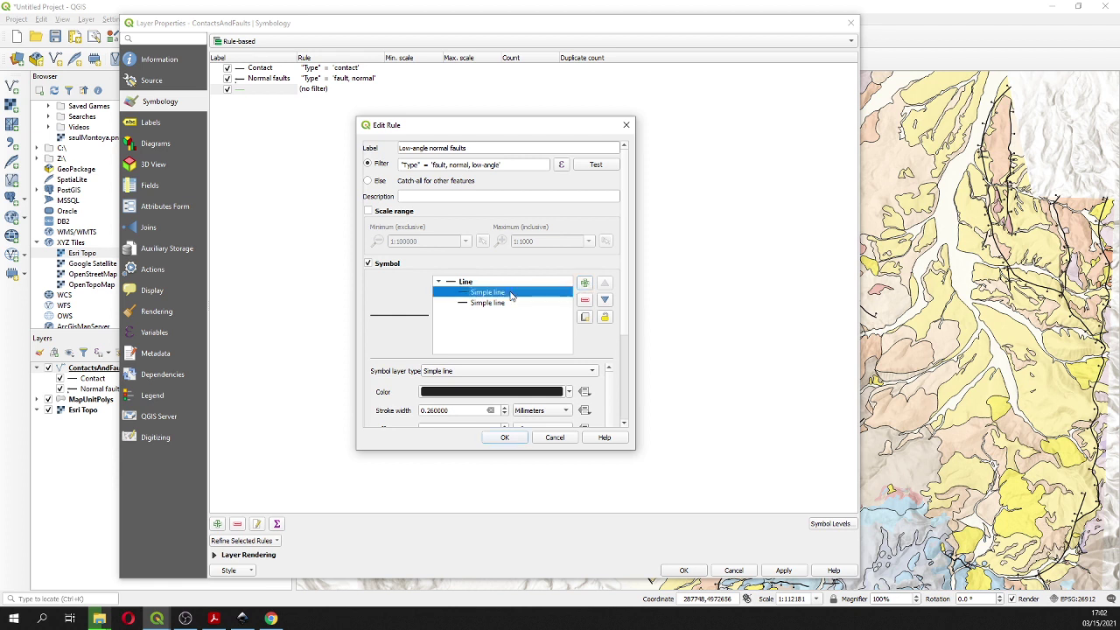
{"action": "left_click", "coordinate": [490, 369]}
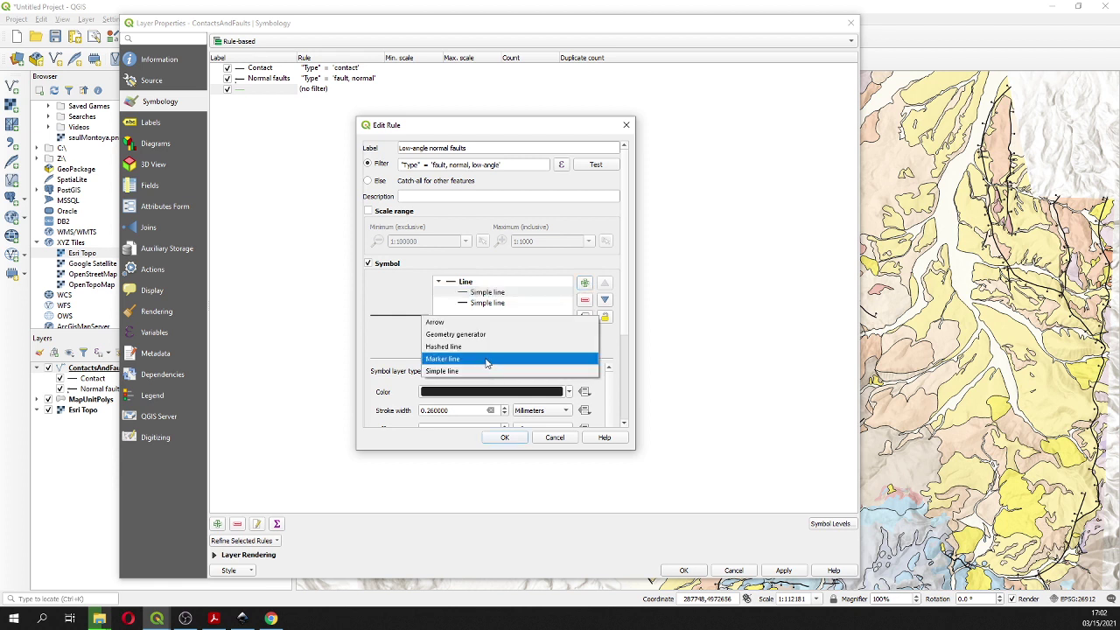
{"action": "left_click", "coordinate": [486, 363]}
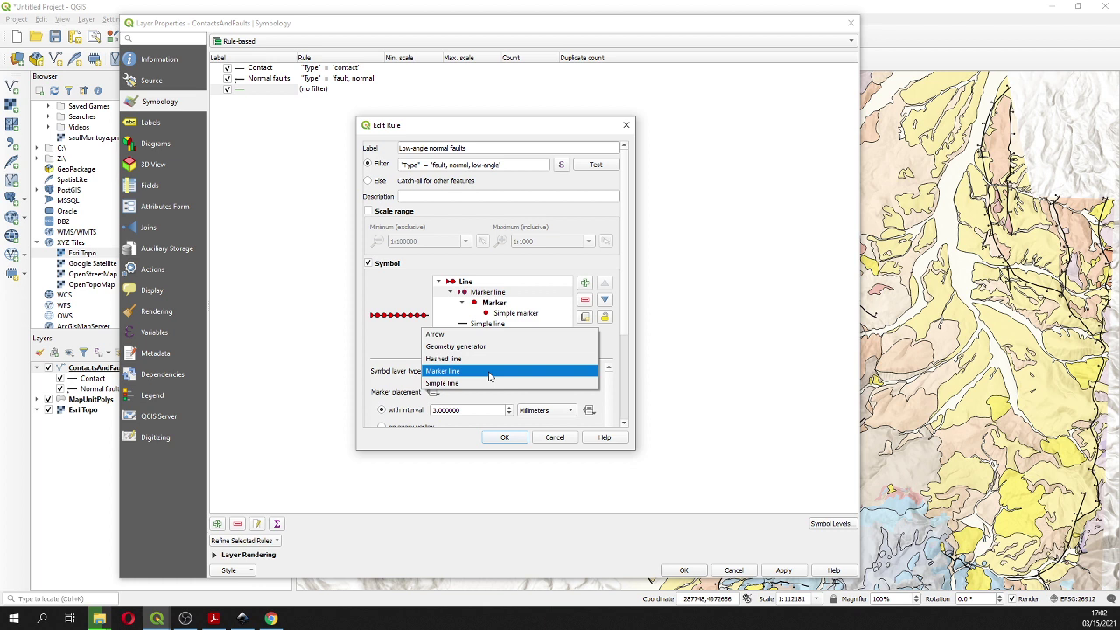
{"action": "left_click", "coordinate": [490, 376]}
{"action": "left_click", "coordinate": [534, 315]}
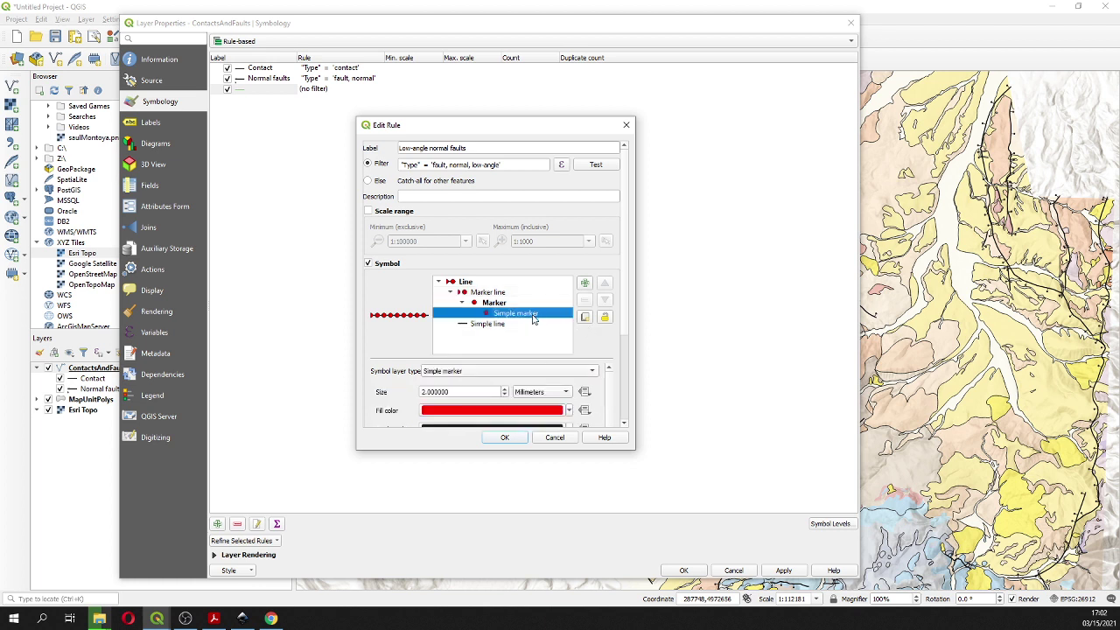
{"action": "left_click", "coordinate": [499, 371]}
{"action": "left_click", "coordinate": [499, 388]}
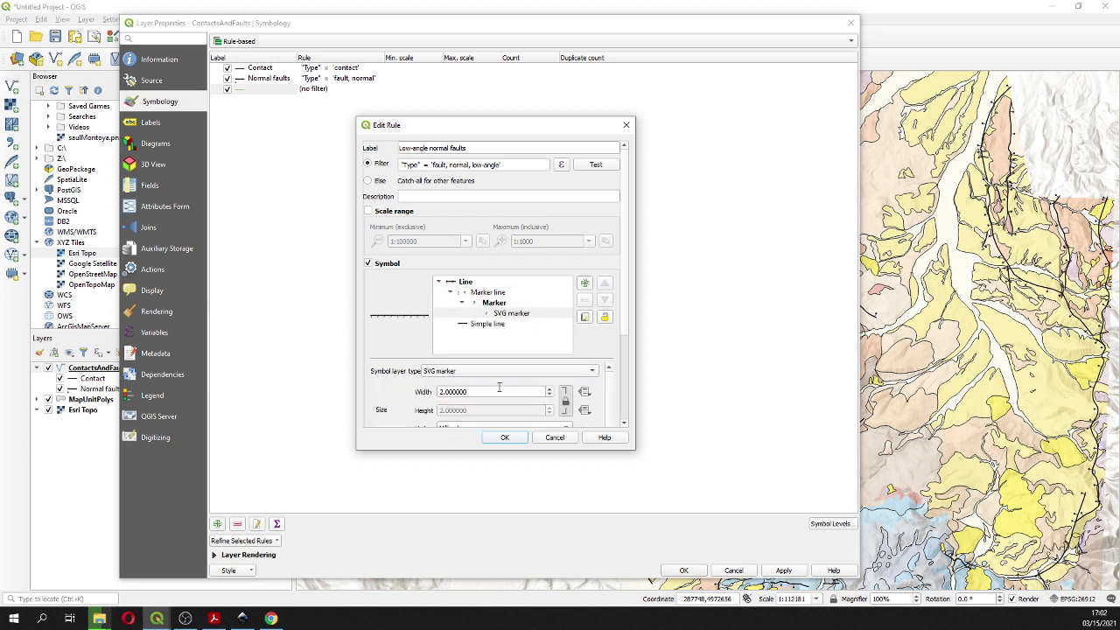
Enlarge the rule editor and load Line_low-angle_normal_fault.svg from Geology_Symbols as the SVG marker
{"action": "scroll", "coordinate": [626, 350], "scroll_direction": "down", "scroll_amount": 3}
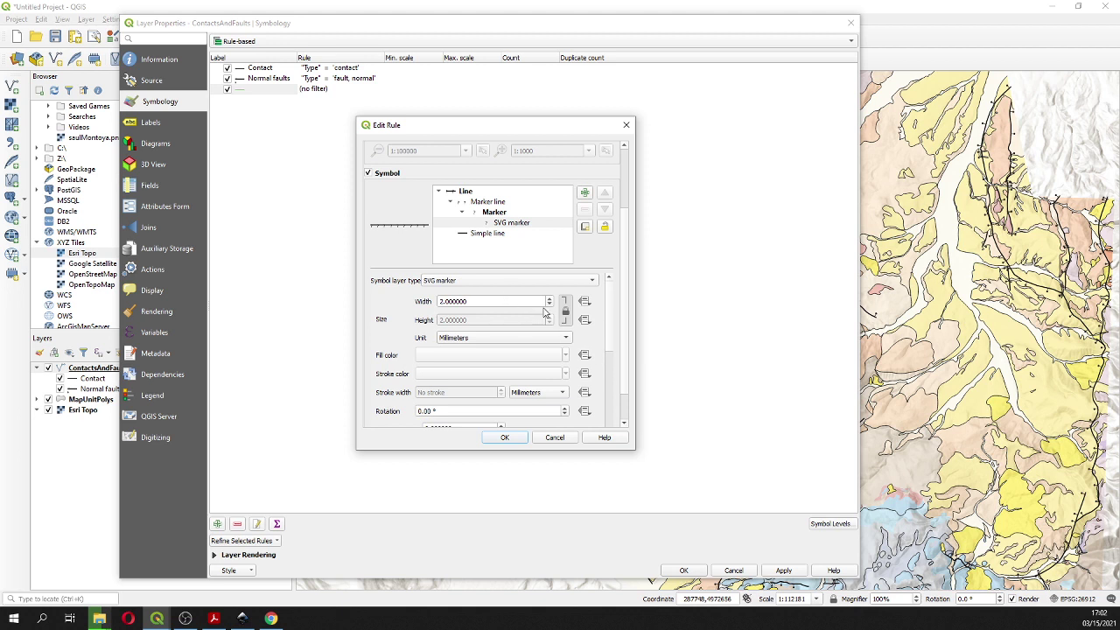
{"action": "left_click_drag", "start_coordinate": [600, 450], "coordinate": [607, 551]}
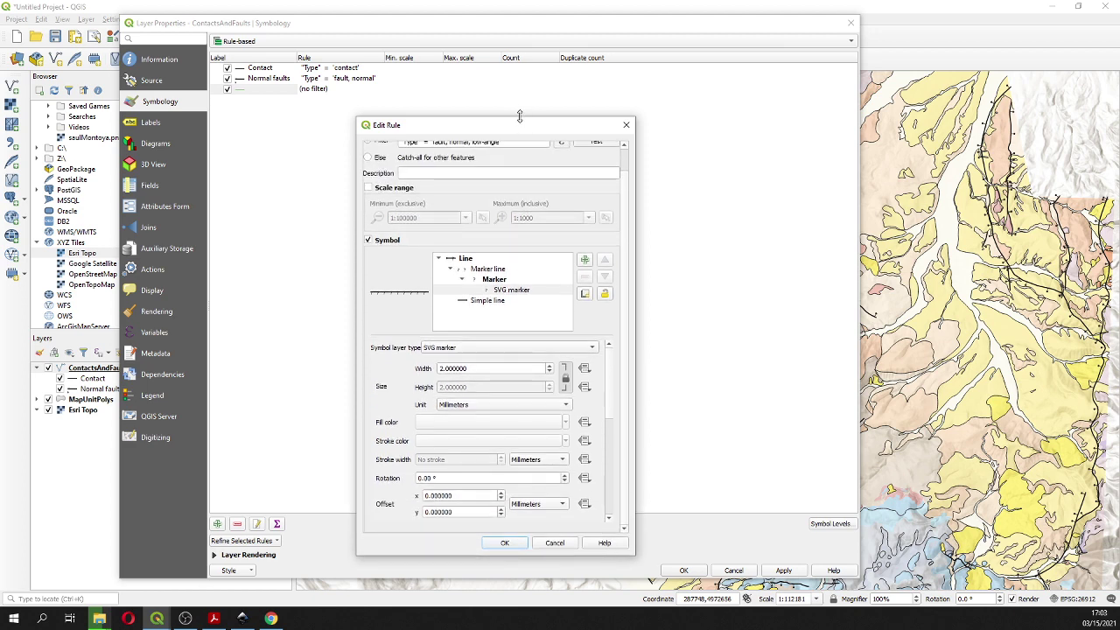
{"action": "left_click_drag", "start_coordinate": [519, 116], "coordinate": [518, 18]}
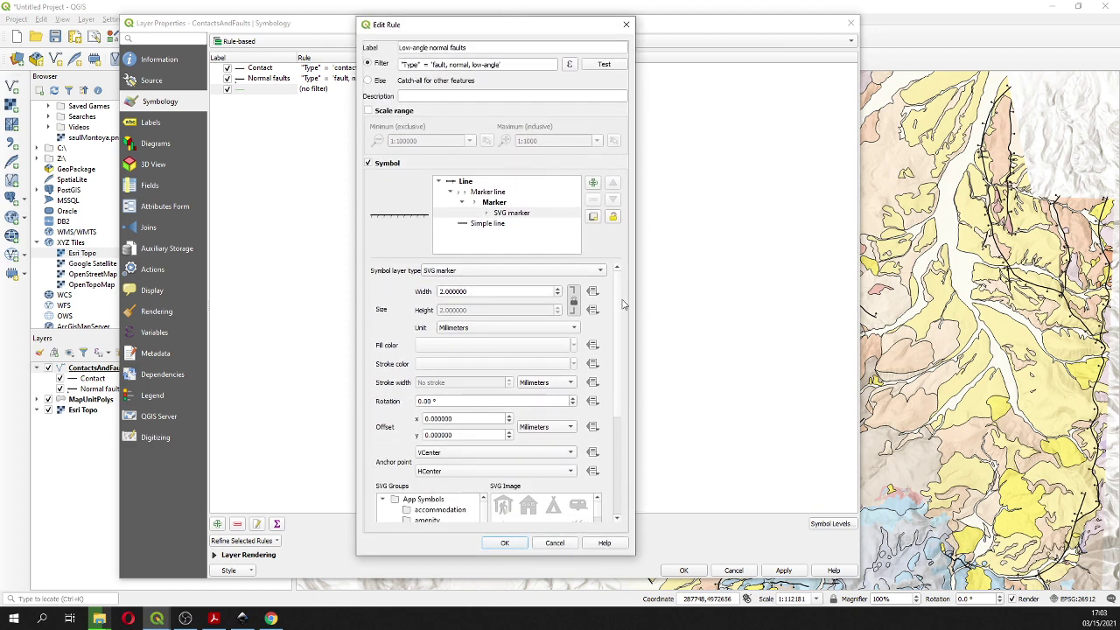
{"action": "left_click_drag", "start_coordinate": [617, 305], "coordinate": [613, 451]}
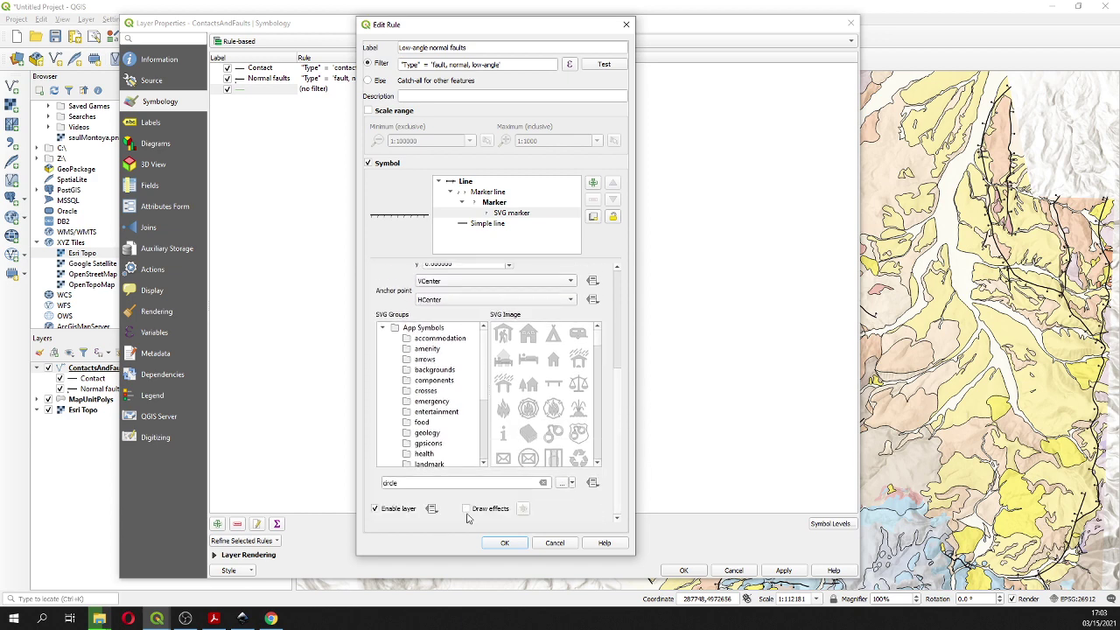
{"action": "left_click", "coordinate": [562, 483]}
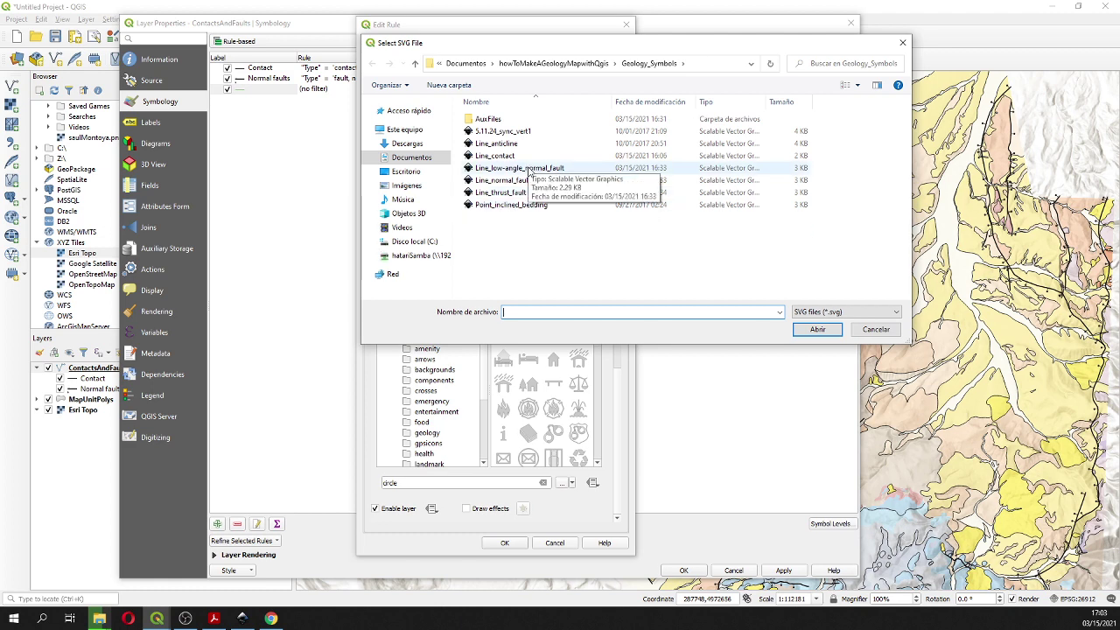
{"action": "double_click", "coordinate": [529, 169]}
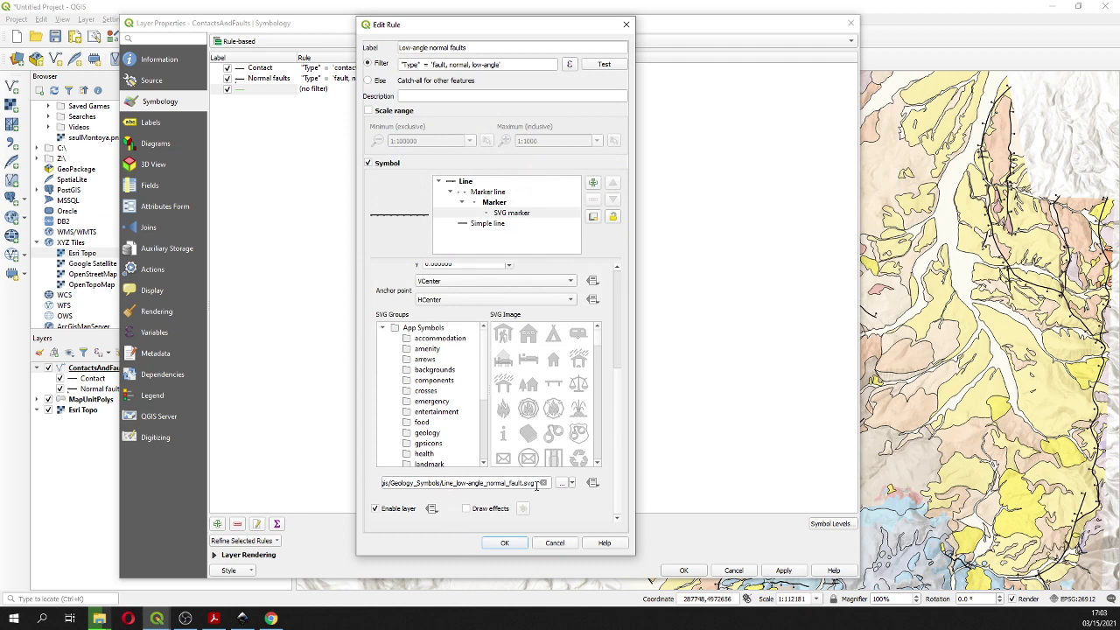
Adjust the marker size, set marker spacing to 10 and save the Low-angle normal faults rule
{"action": "left_click", "coordinate": [486, 206]}
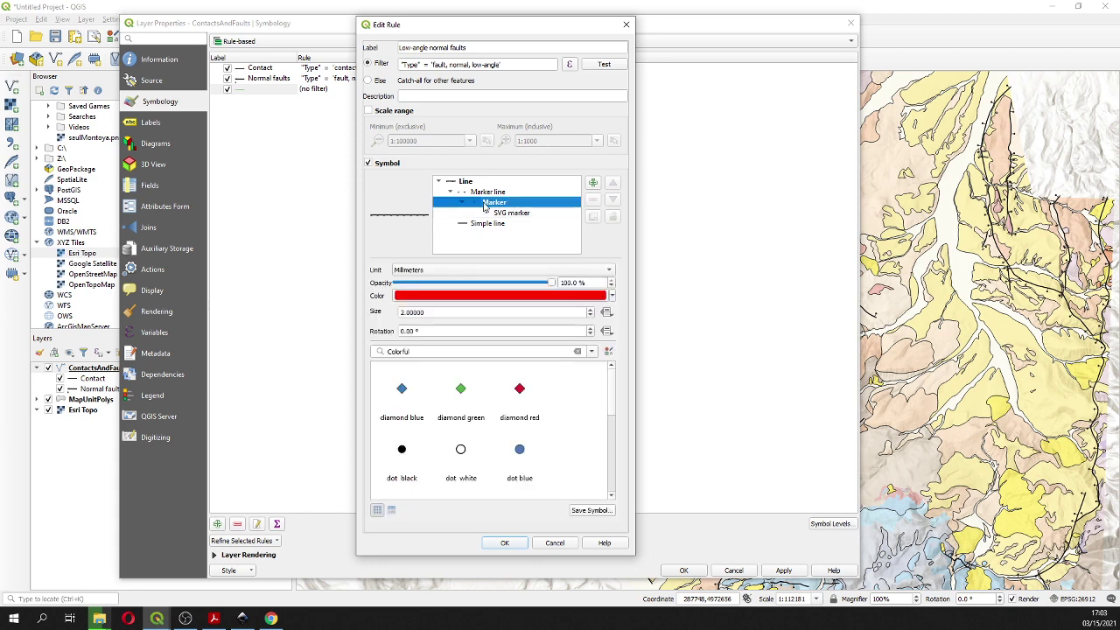
{"action": "left_click", "coordinate": [402, 313]}
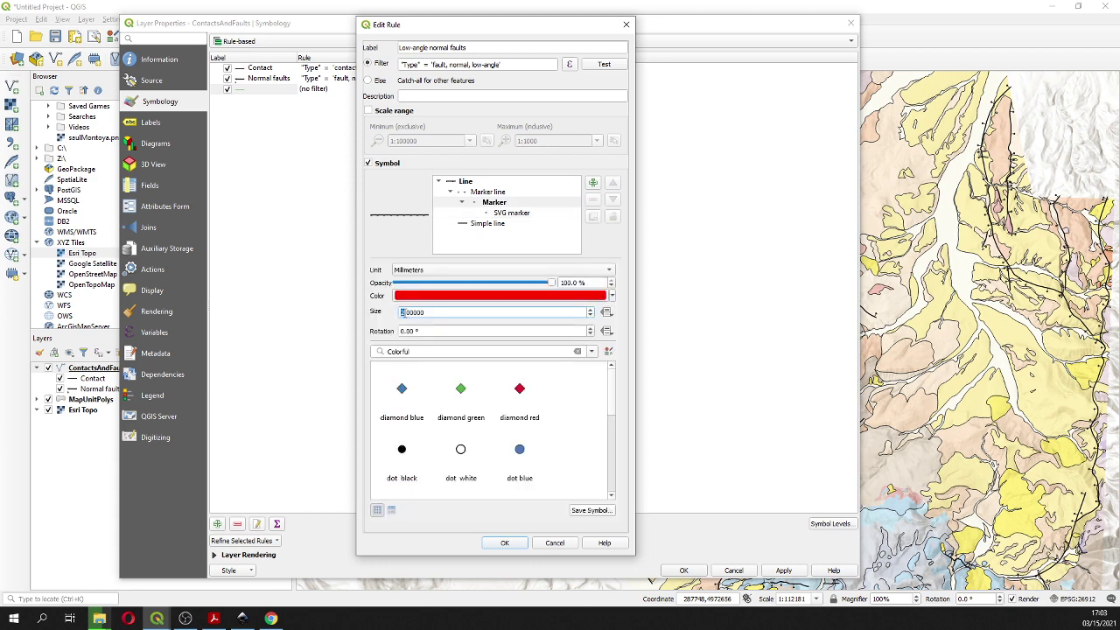
{"action": "left_click", "coordinate": [489, 194]}
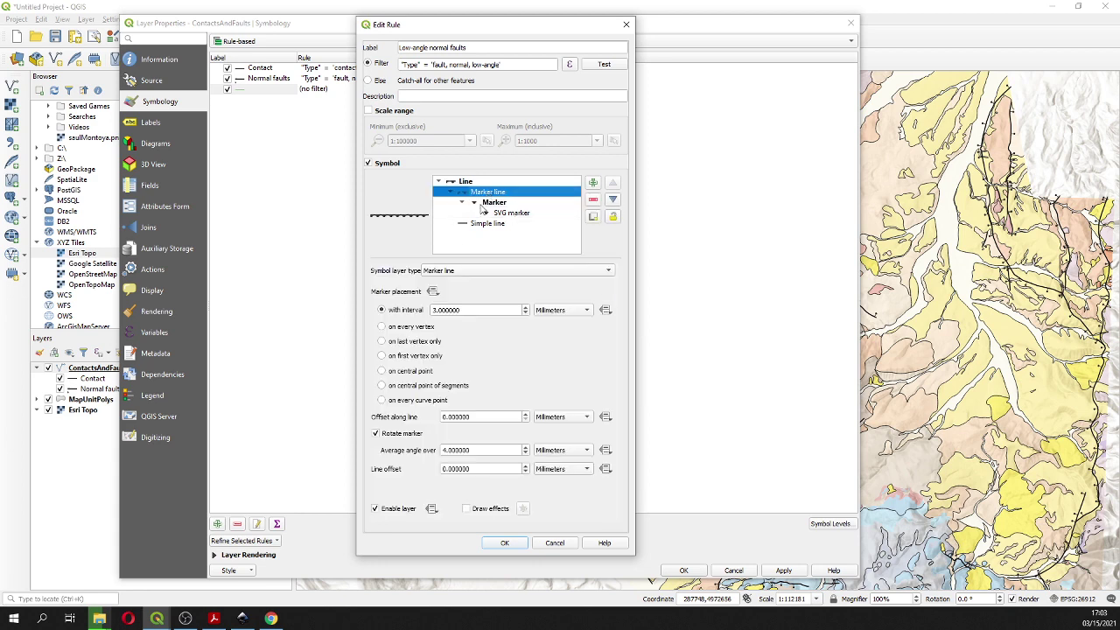
{"action": "left_click", "coordinate": [434, 310]}
{"action": "type", "text": "10"}
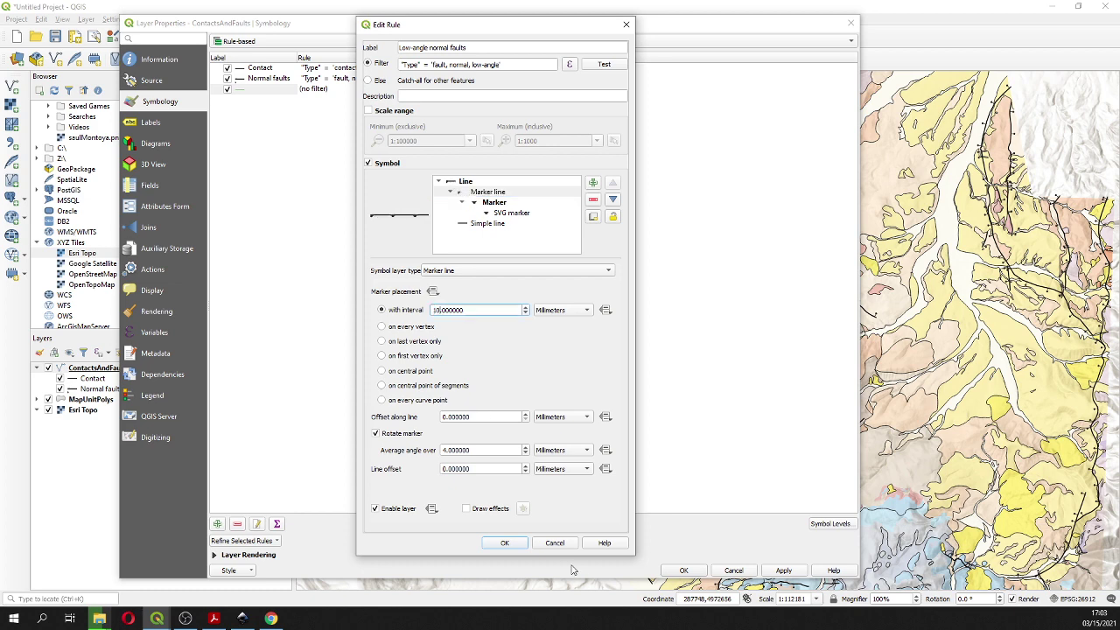
{"action": "left_click", "coordinate": [504, 543]}
Apply the new rule and reposition the Layer Properties window to check the map
{"action": "left_click", "coordinate": [782, 571]}
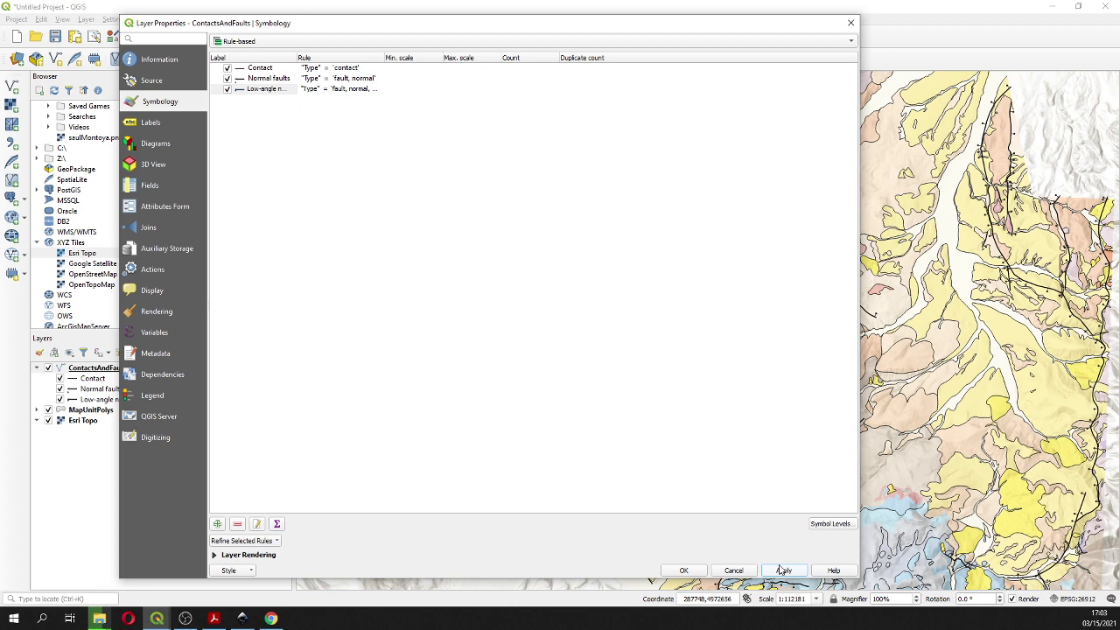
{"action": "left_click_drag", "start_coordinate": [599, 26], "coordinate": [690, 320]}
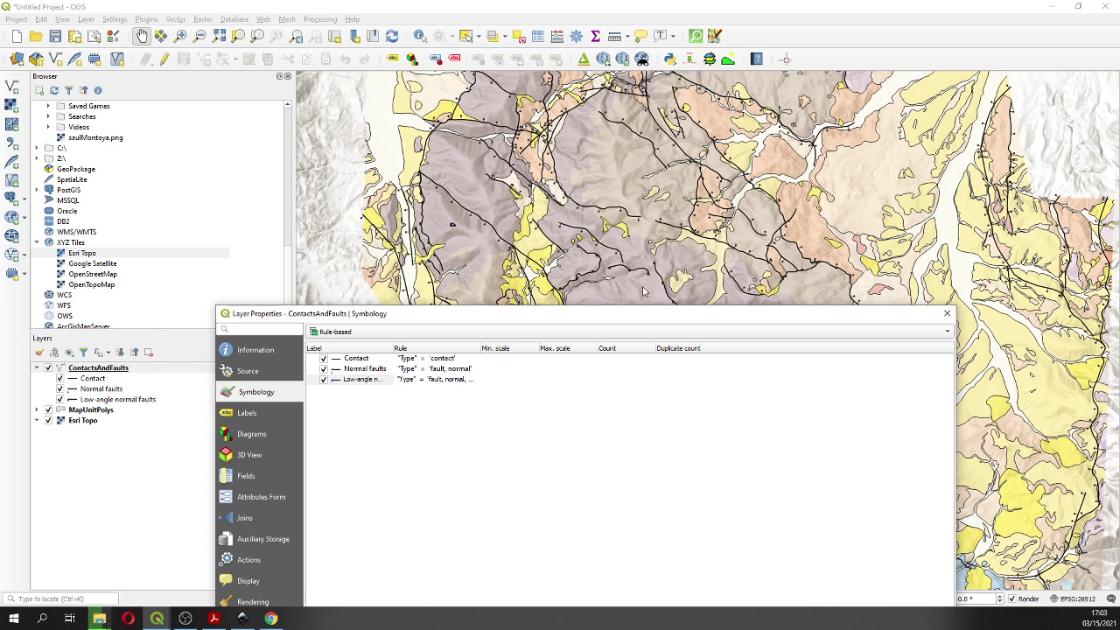
{"action": "left_click_drag", "start_coordinate": [522, 319], "coordinate": [269, 363]}
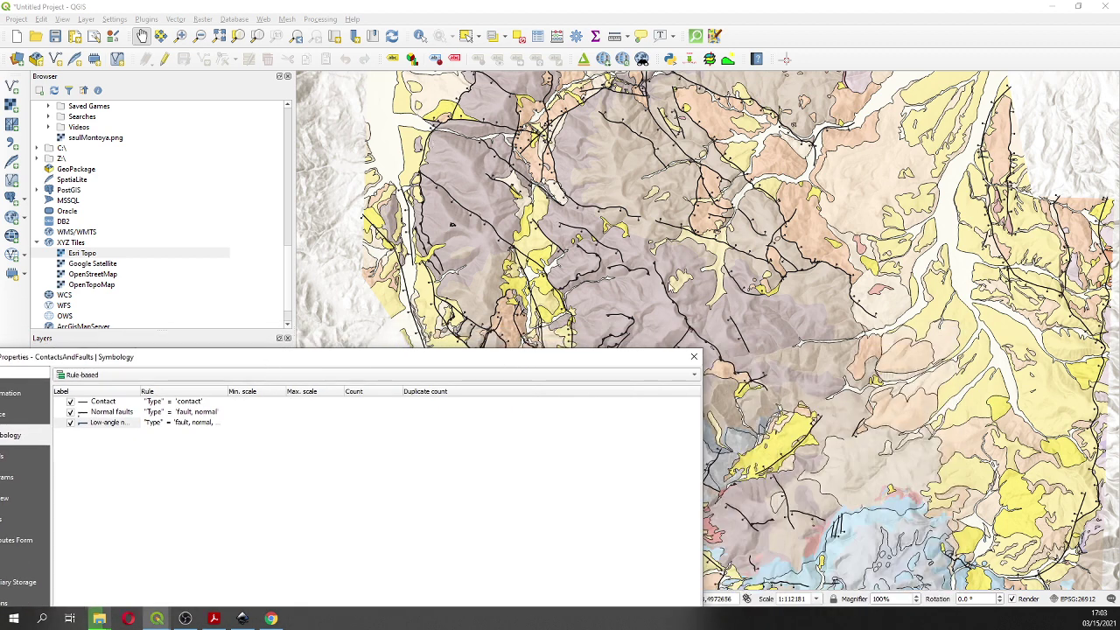
{"action": "left_click_drag", "start_coordinate": [616, 357], "coordinate": [795, 96]}
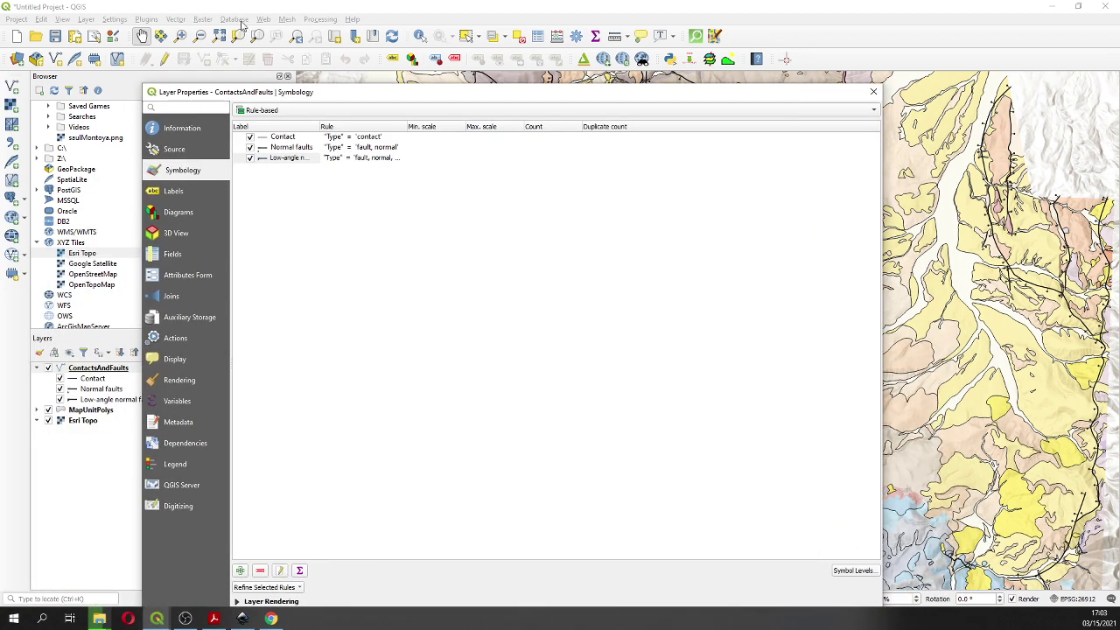
Add a new symbology rule and label it Thrust faults
{"action": "left_click", "coordinate": [240, 569]}
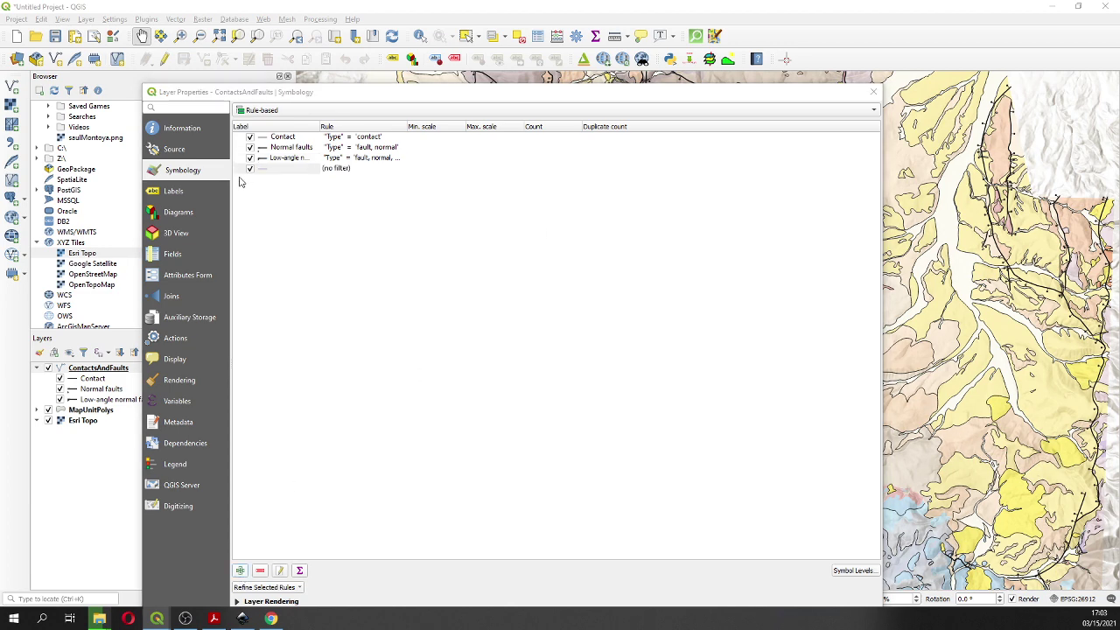
{"action": "left_click_drag", "start_coordinate": [60, 133], "coordinate": [570, 94]}
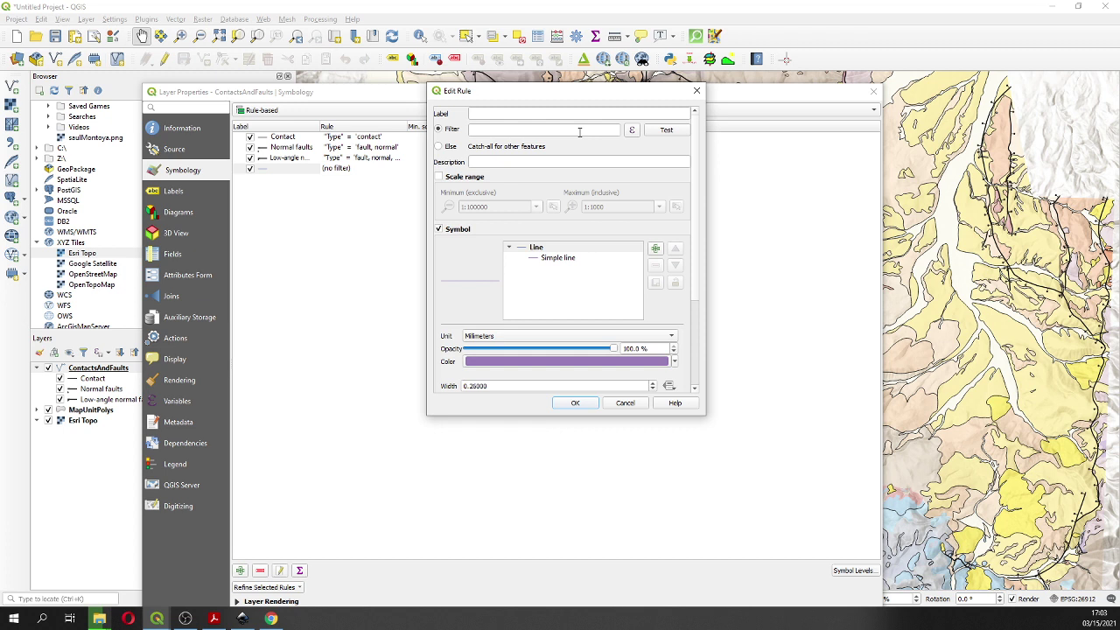
{"action": "left_click", "coordinate": [556, 115]}
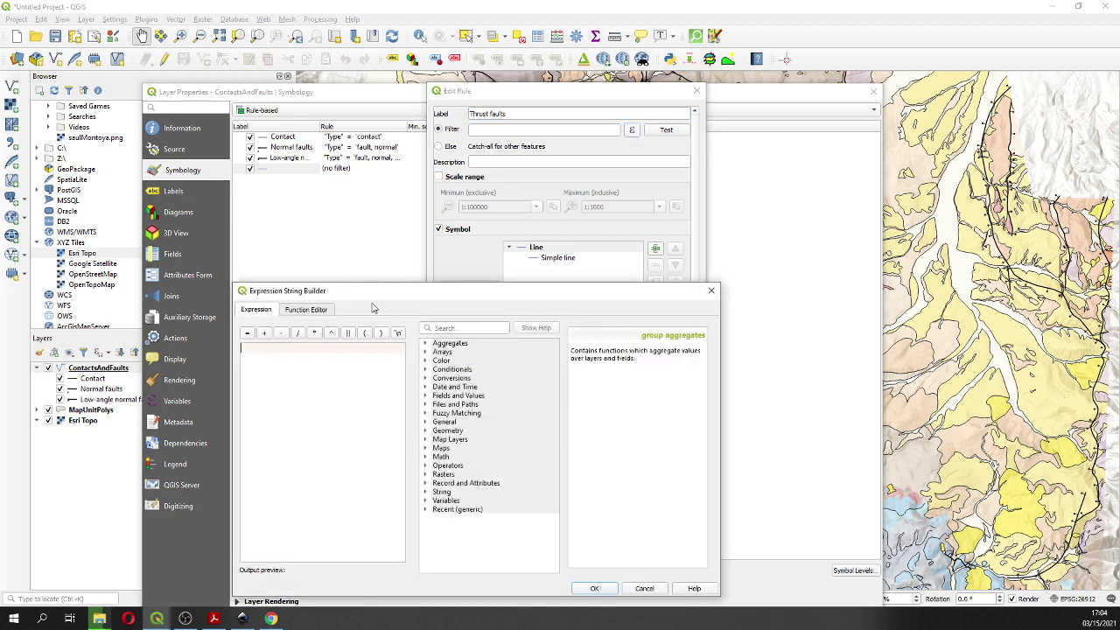
Build the rule filter "Type" = 'fault, thrust' from the Type field's unique values
{"action": "left_click", "coordinate": [438, 328]}
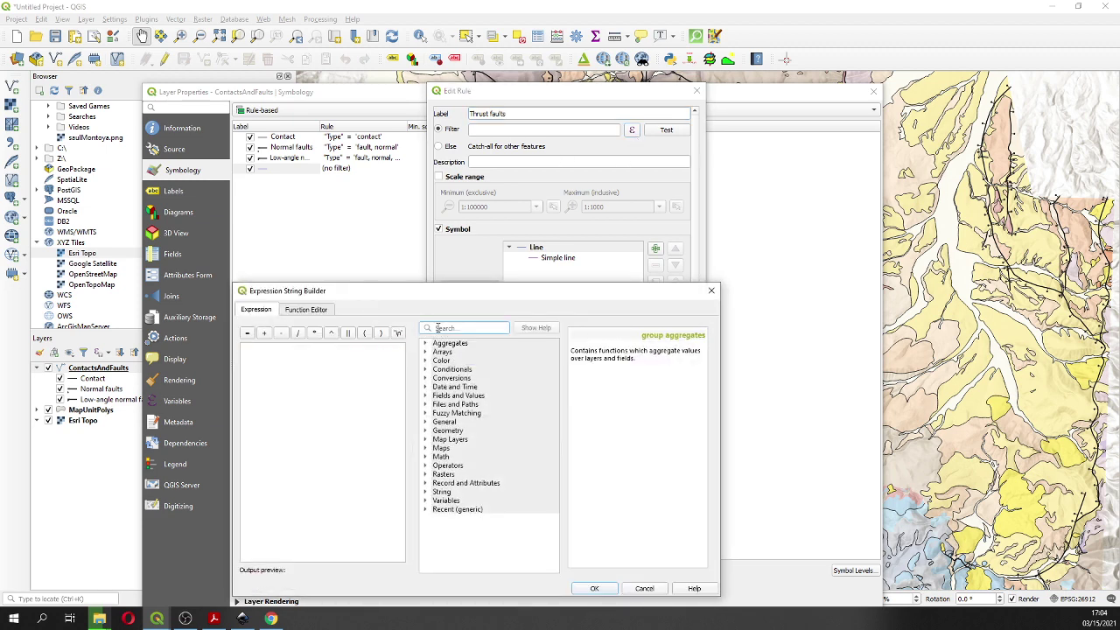
{"action": "type", "text": "ty"}
{"action": "double_click", "coordinate": [467, 379]}
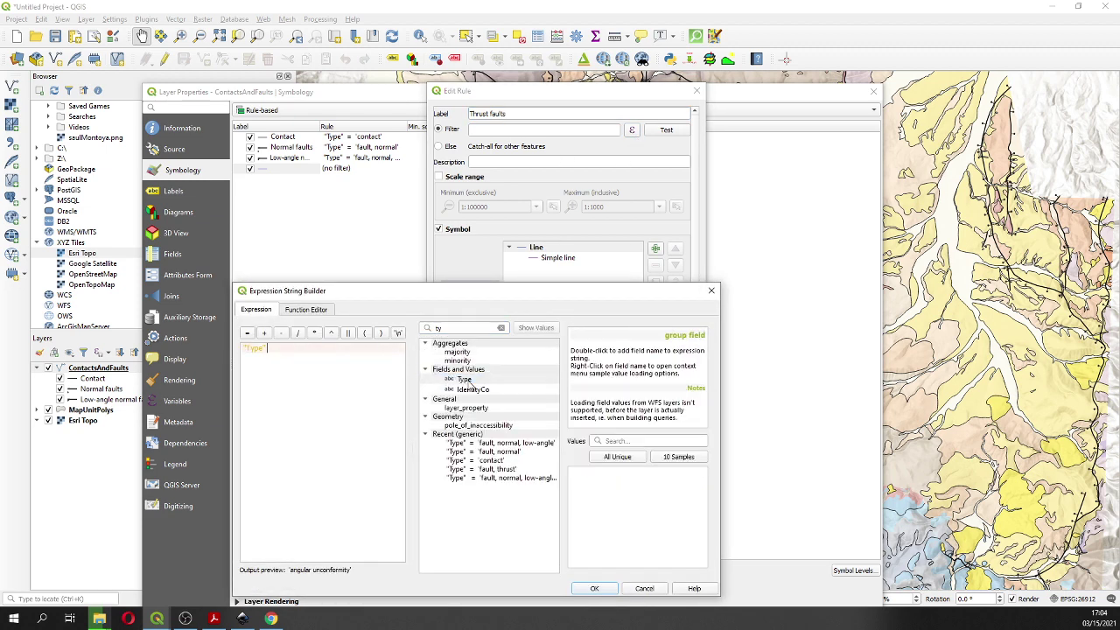
{"action": "left_click", "coordinate": [247, 334]}
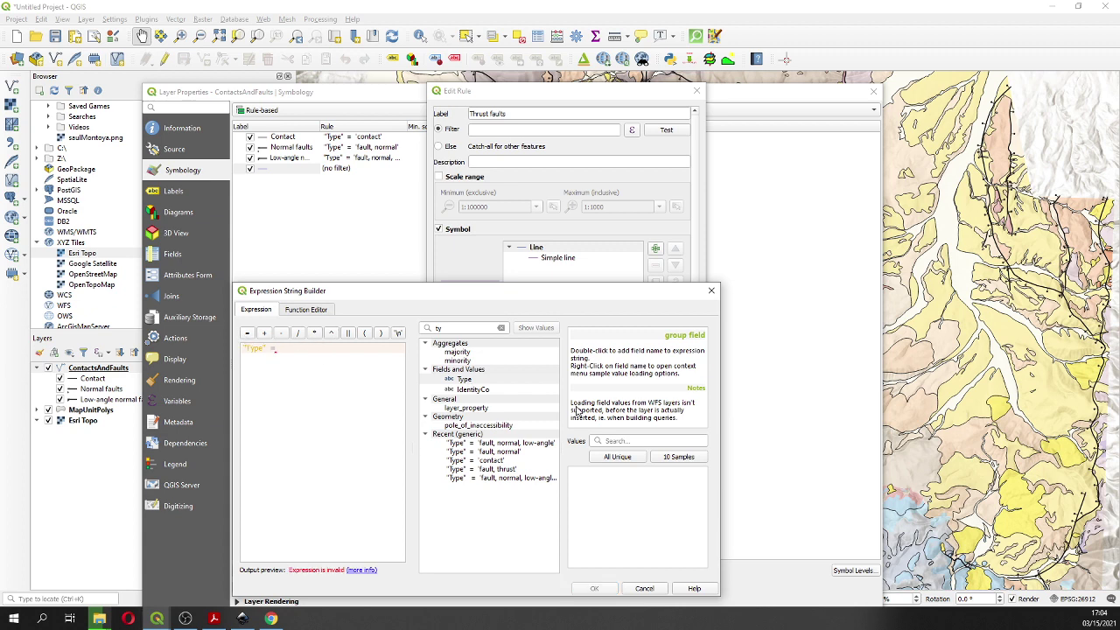
{"action": "left_click", "coordinate": [613, 458]}
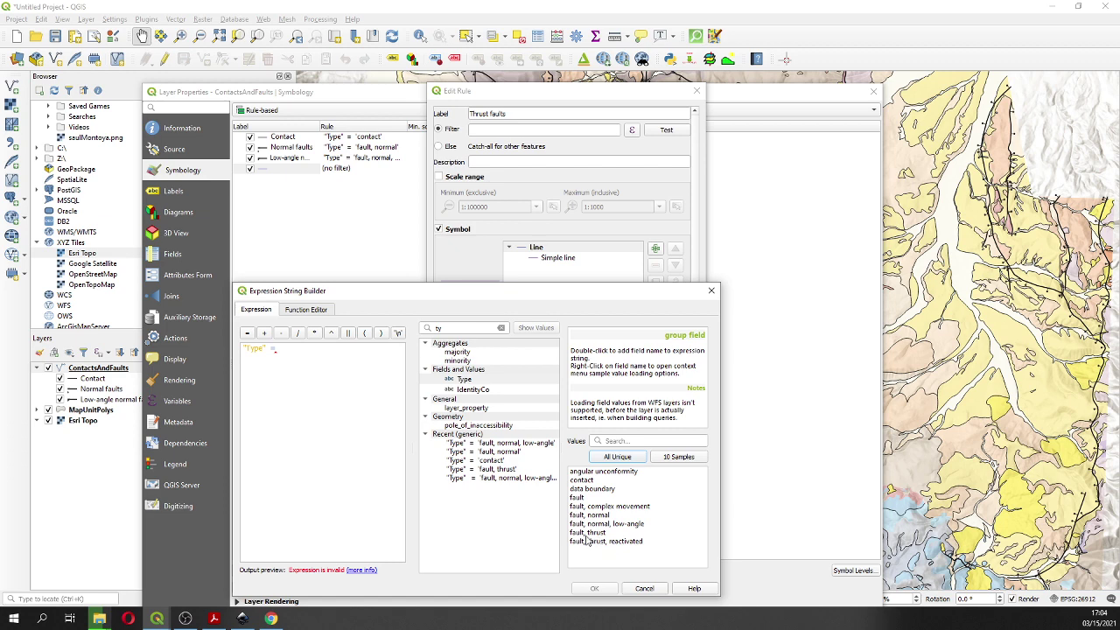
{"action": "left_click", "coordinate": [598, 533]}
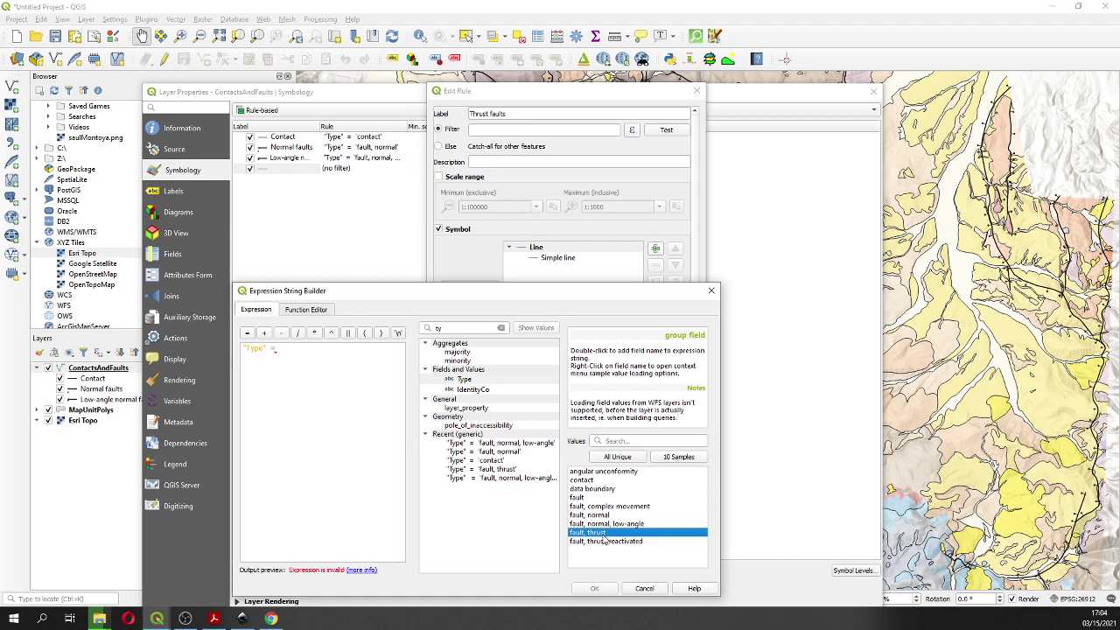
{"action": "double_click", "coordinate": [603, 536]}
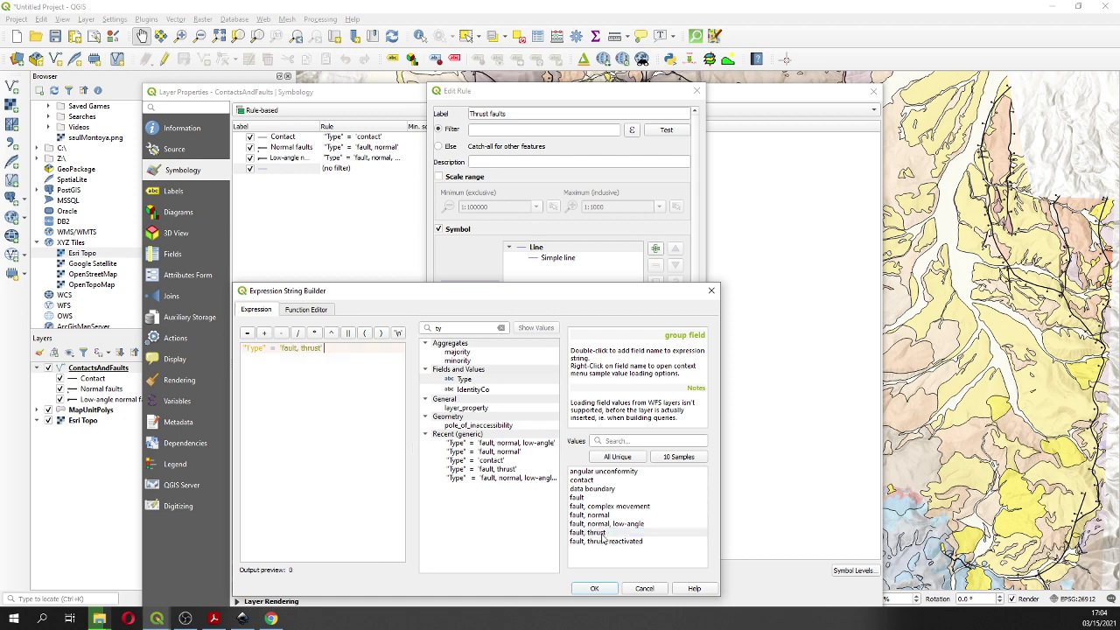
{"action": "left_click", "coordinate": [593, 591]}
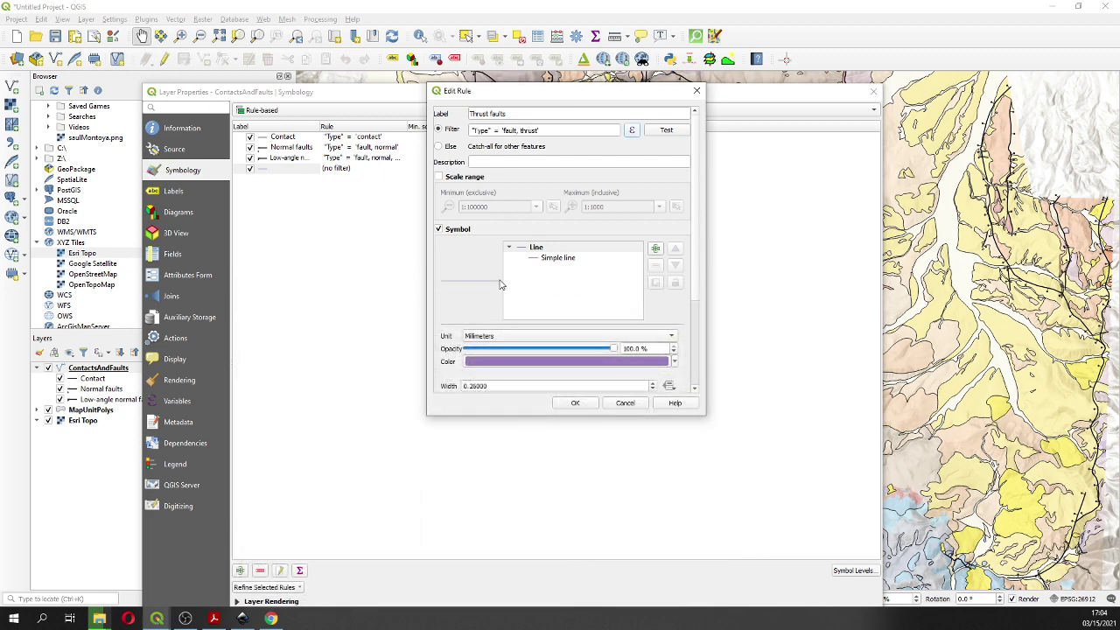
Make the thrust fault's simple line a black 0.4 mm stroke
{"action": "left_click", "coordinate": [558, 258]}
{"action": "left_click_drag", "start_coordinate": [499, 378], "coordinate": [504, 376]}
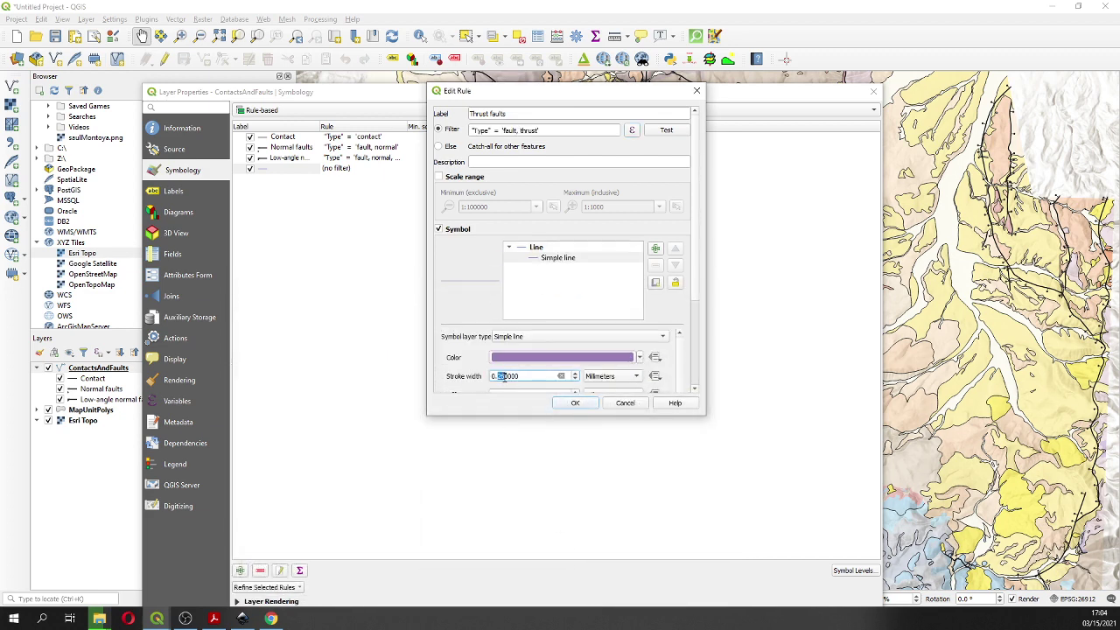
{"action": "type", "text": "4"}
{"action": "left_click", "coordinate": [640, 359]}
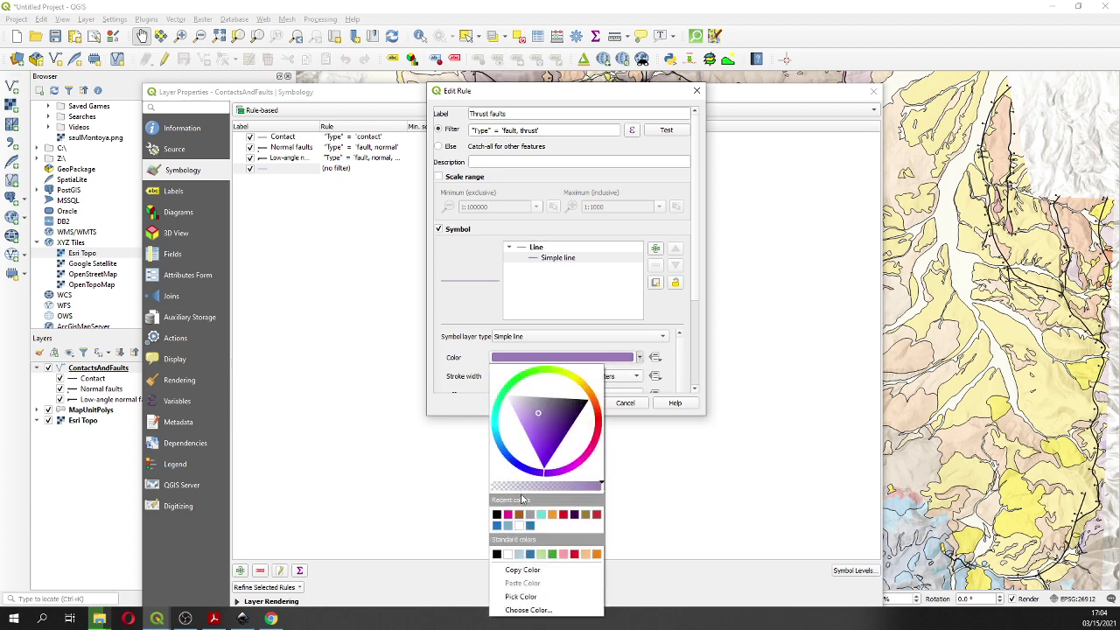
{"action": "left_click", "coordinate": [494, 544]}
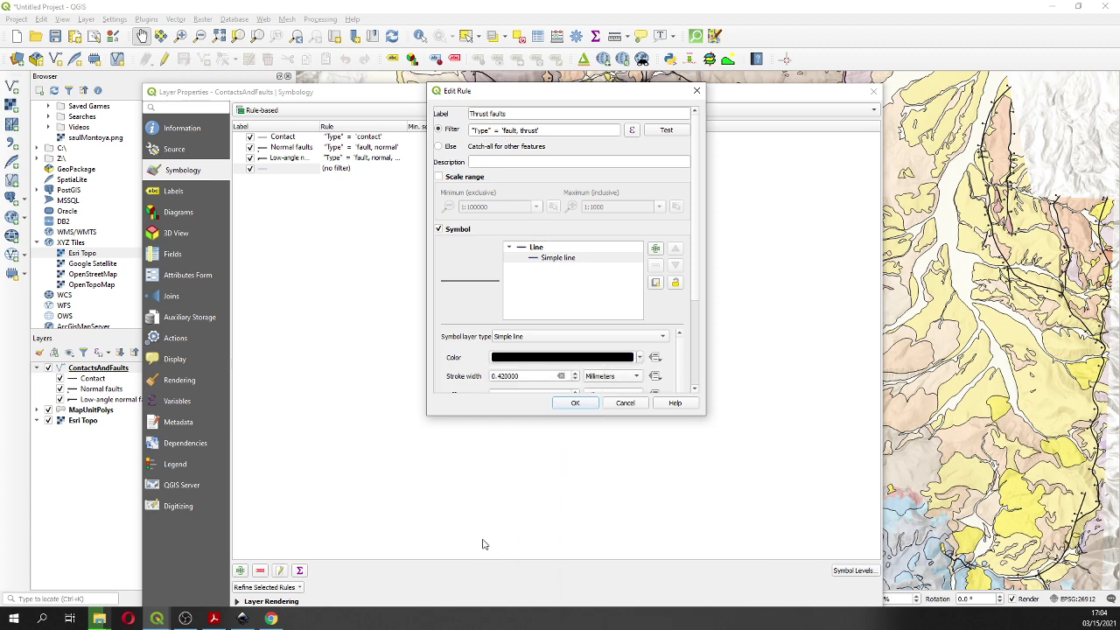
Add a marker line layer and switch its simple marker to an SVG marker
{"action": "left_click", "coordinate": [656, 249]}
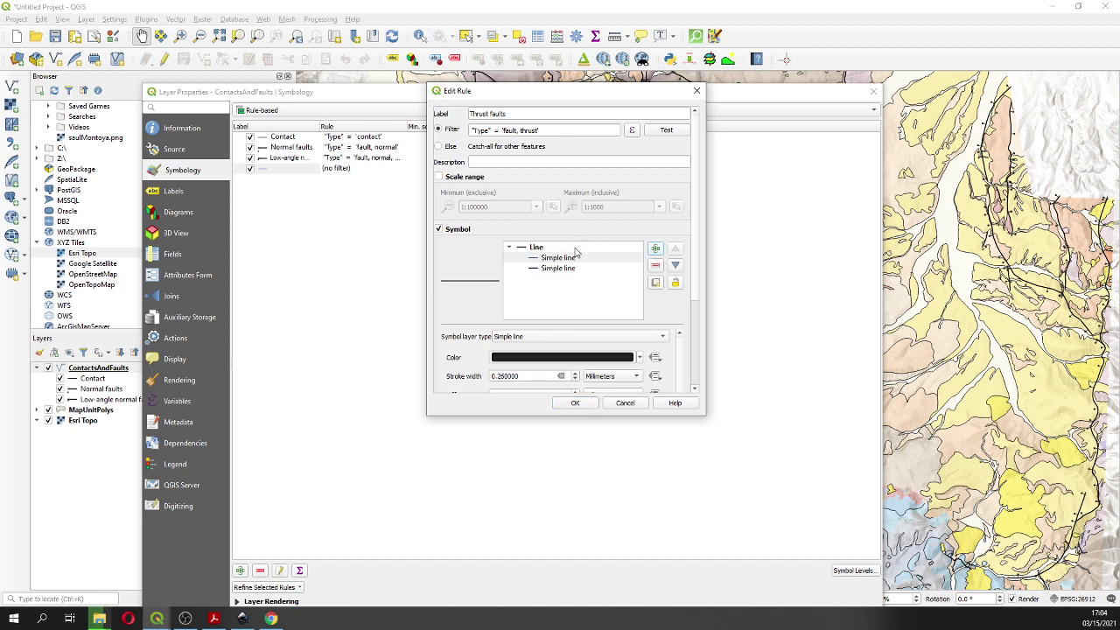
{"action": "left_click", "coordinate": [569, 337]}
{"action": "left_click", "coordinate": [563, 324]}
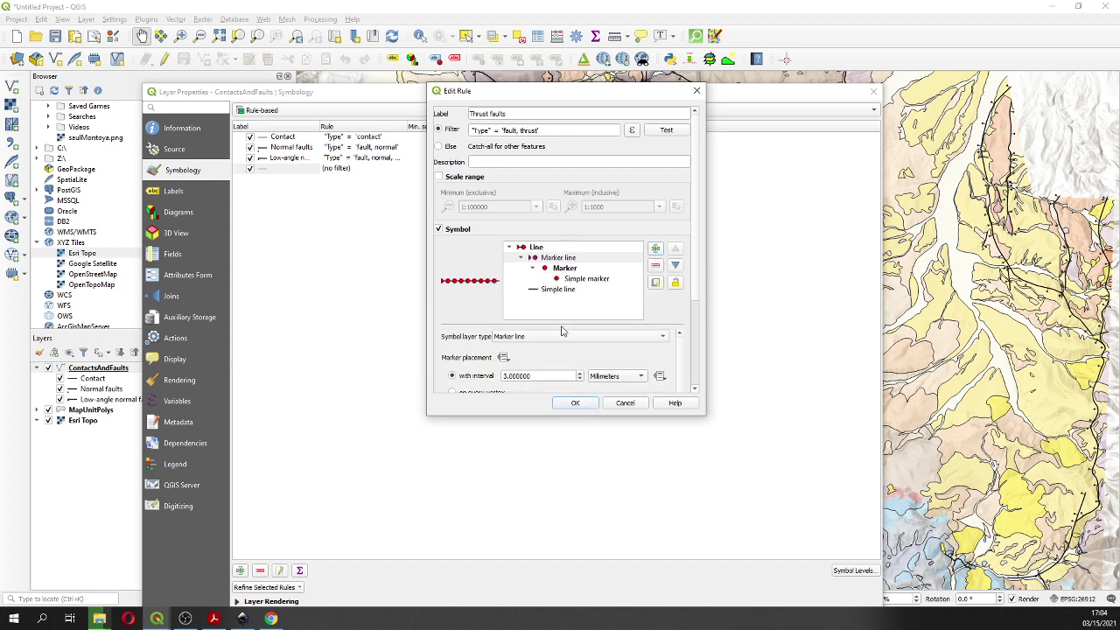
{"action": "left_click", "coordinate": [586, 278]}
{"action": "left_click", "coordinate": [563, 340]}
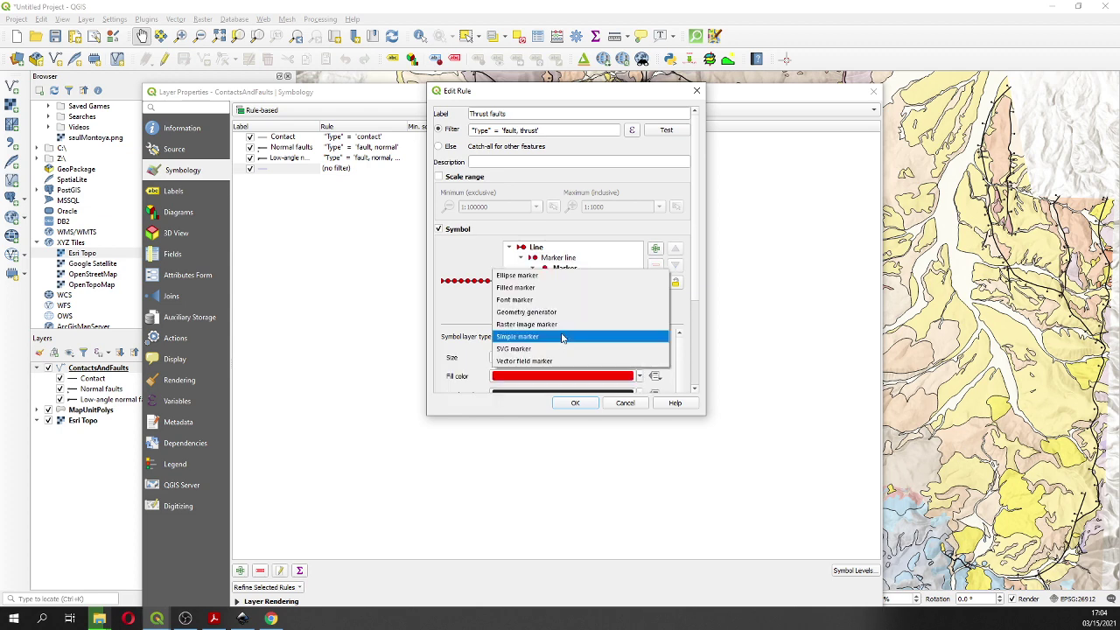
{"action": "left_click", "coordinate": [563, 342]}
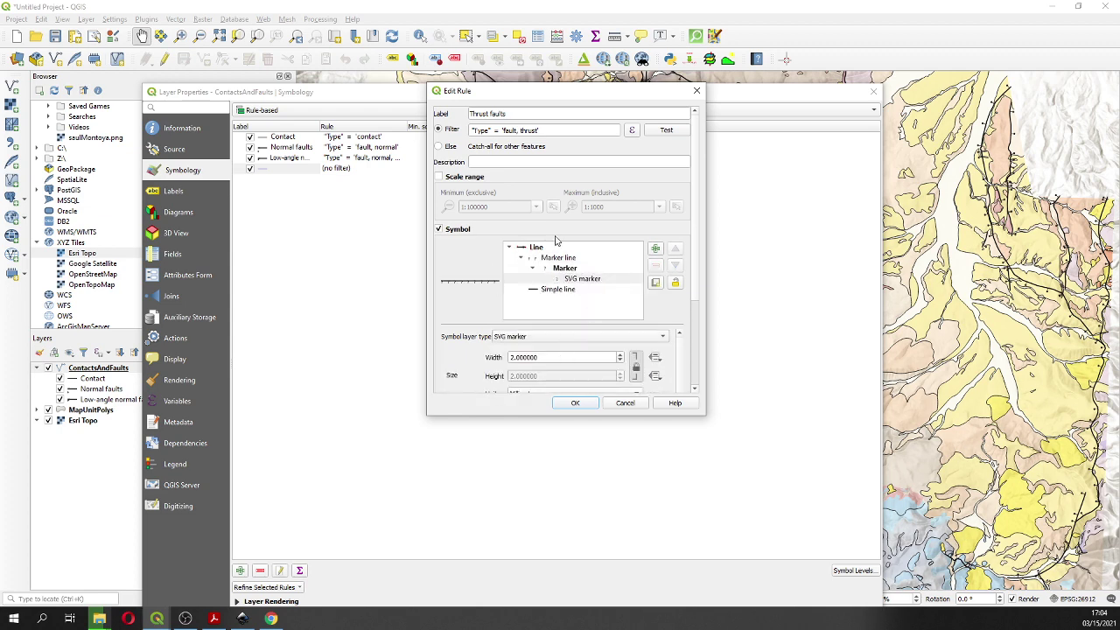
{"action": "mouse_move", "coordinate": [633, 417]}
{"action": "left_mouse_down"}
{"action": "mouse_move", "coordinate": [633, 571]}
{"action": "mouse_move", "coordinate": [652, 603]}
{"action": "left_mouse_up"}
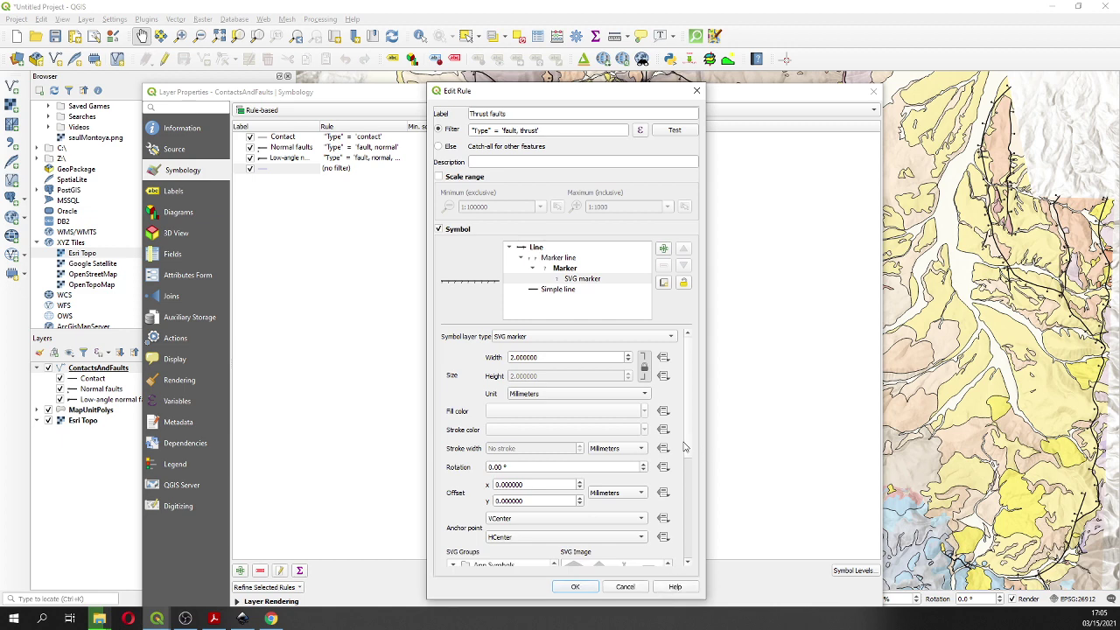
{"action": "scroll", "coordinate": [687, 448], "scroll_direction": "down", "scroll_amount": 5}
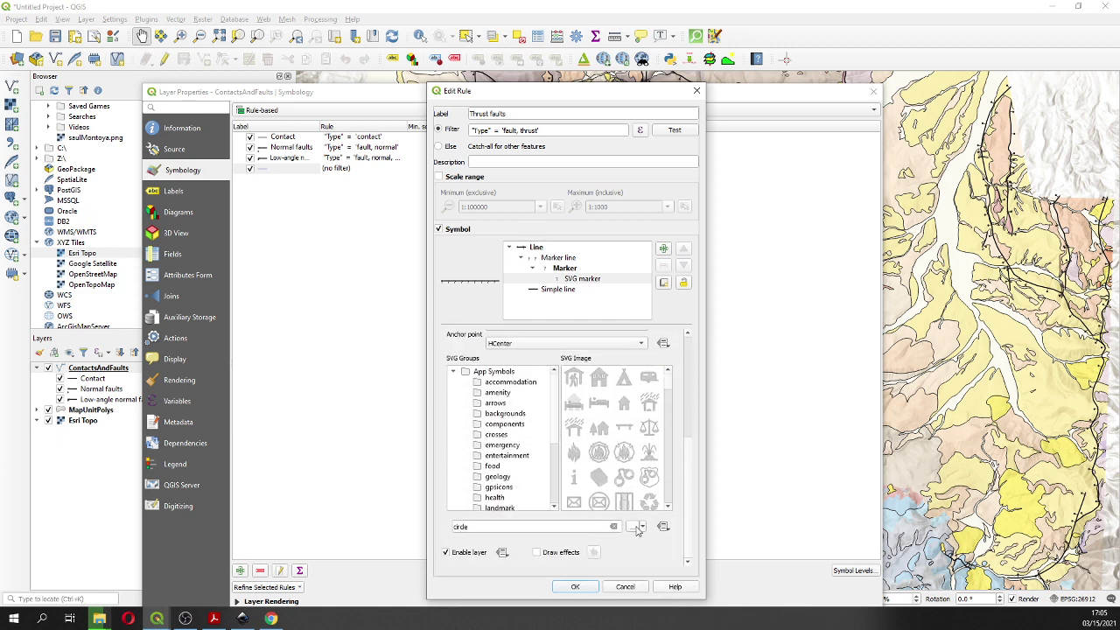
Use Line_thrust_fault.svg as the marker image and set marker size to 4
{"action": "left_click", "coordinate": [632, 527]}
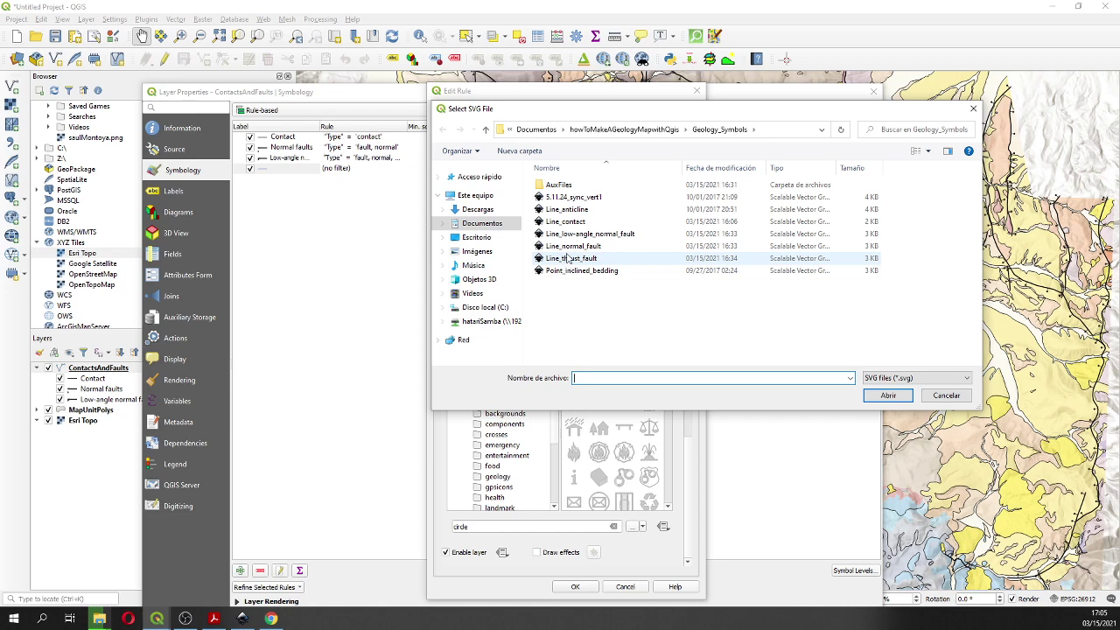
{"action": "double_click", "coordinate": [563, 259]}
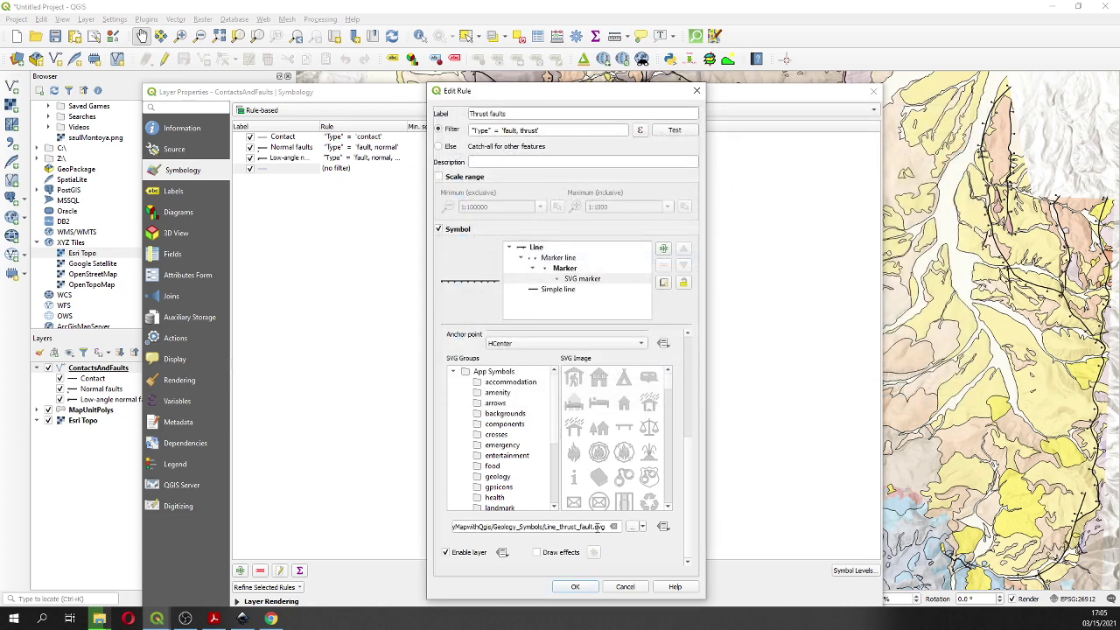
{"action": "left_click", "coordinate": [574, 270]}
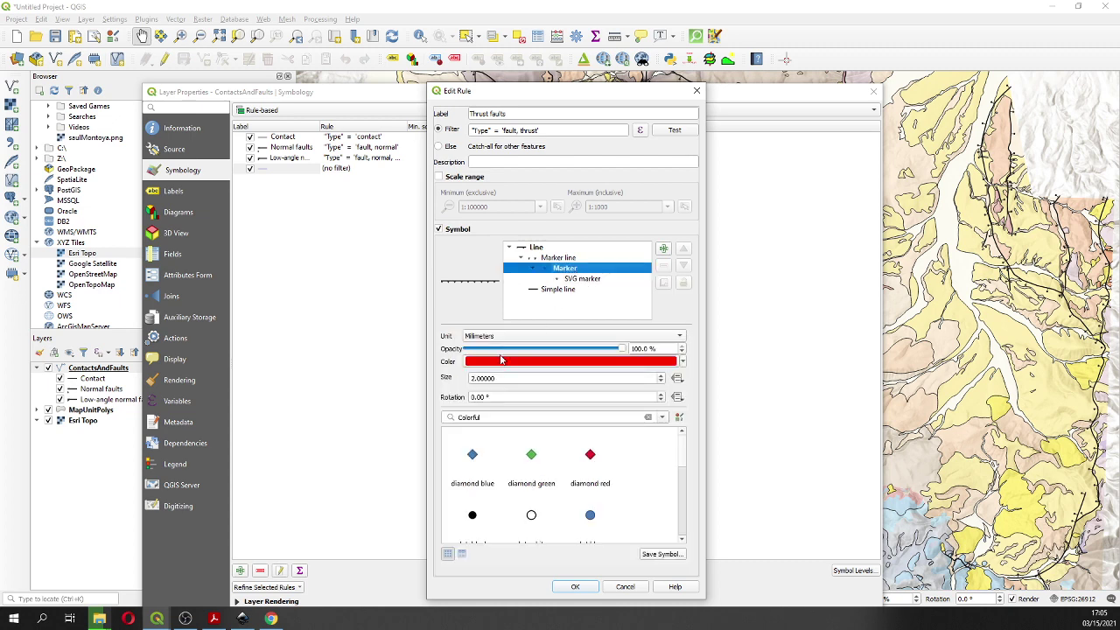
{"action": "left_click", "coordinate": [473, 378]}
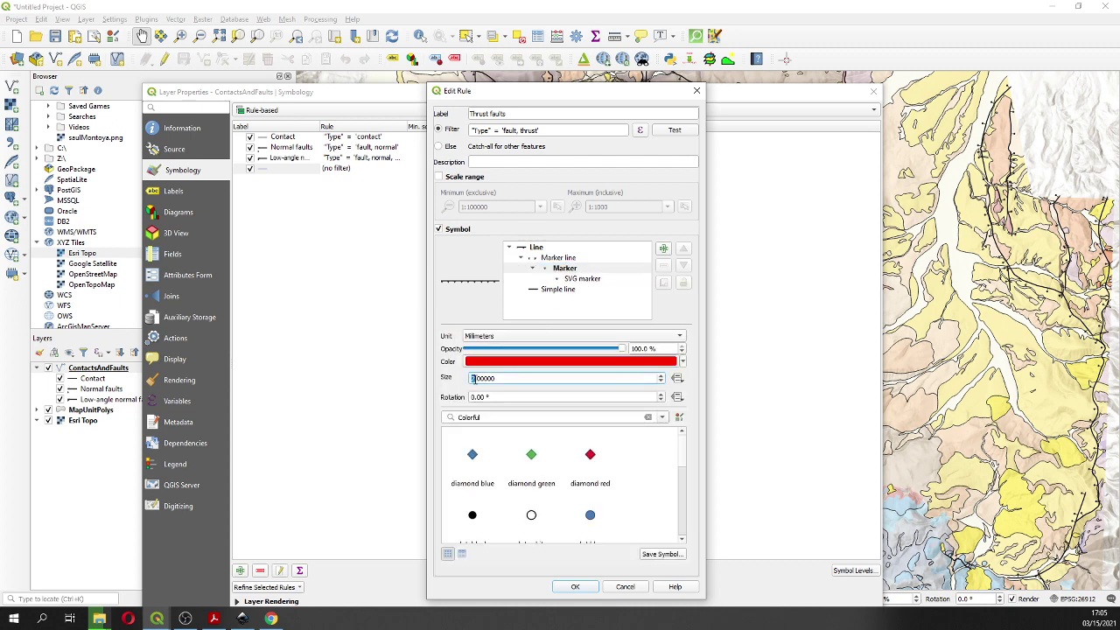
Set the marker line interval to 10 and save the Thrust faults rule
{"action": "left_click", "coordinate": [549, 257]}
{"action": "left_click", "coordinate": [503, 376]}
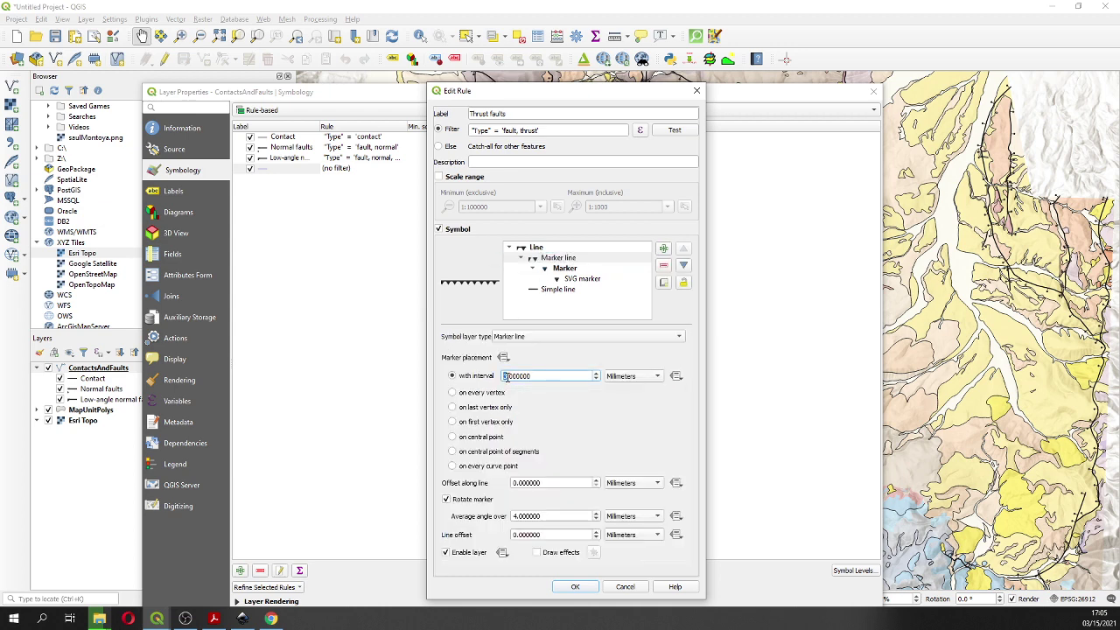
{"action": "key", "text": "Delete"}
{"action": "type", "text": "10"}
{"action": "left_click", "coordinate": [577, 586]}
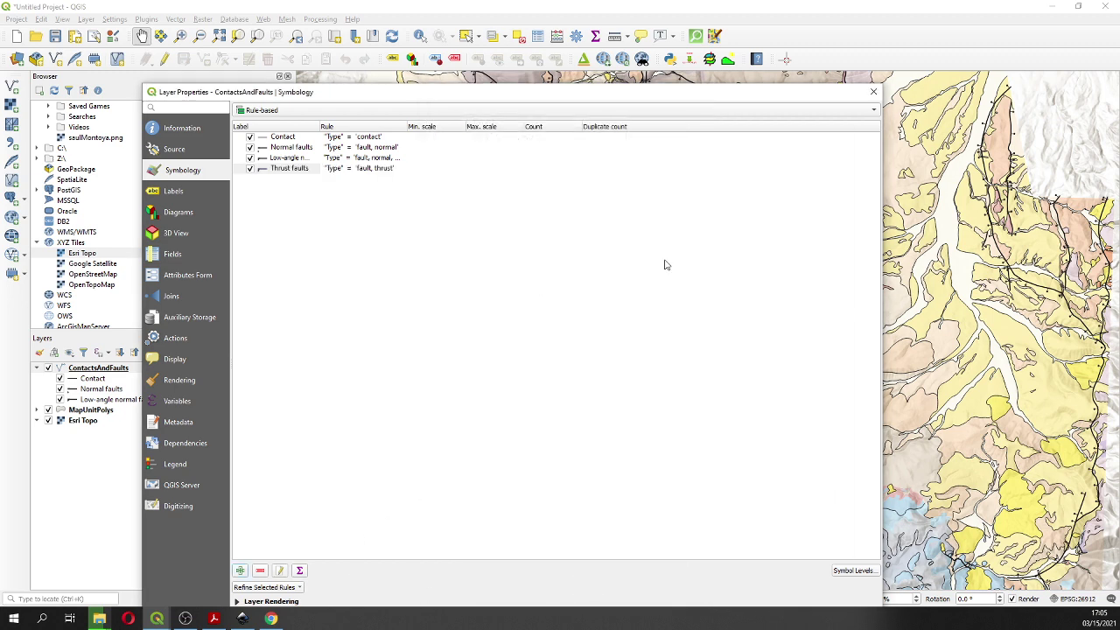
Apply the thrust fault rule, close Layer Properties, zoom the map in and raise sim3413_sheet.pdf
{"action": "left_click_drag", "start_coordinate": [671, 91], "coordinate": [650, 35]}
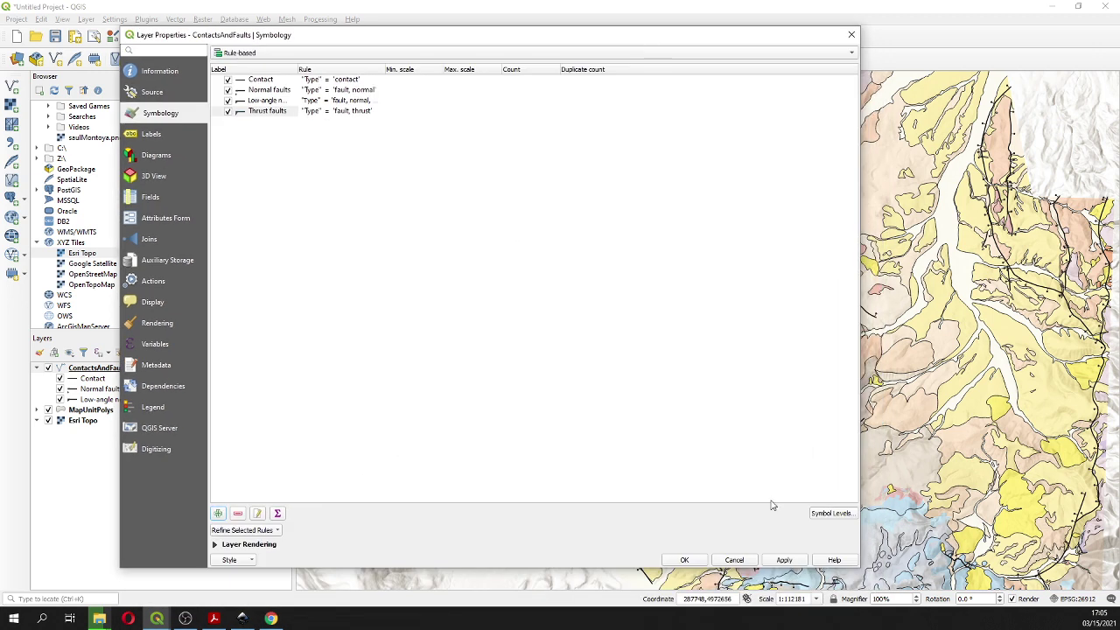
{"action": "left_click", "coordinate": [785, 560]}
{"action": "left_click", "coordinate": [685, 560]}
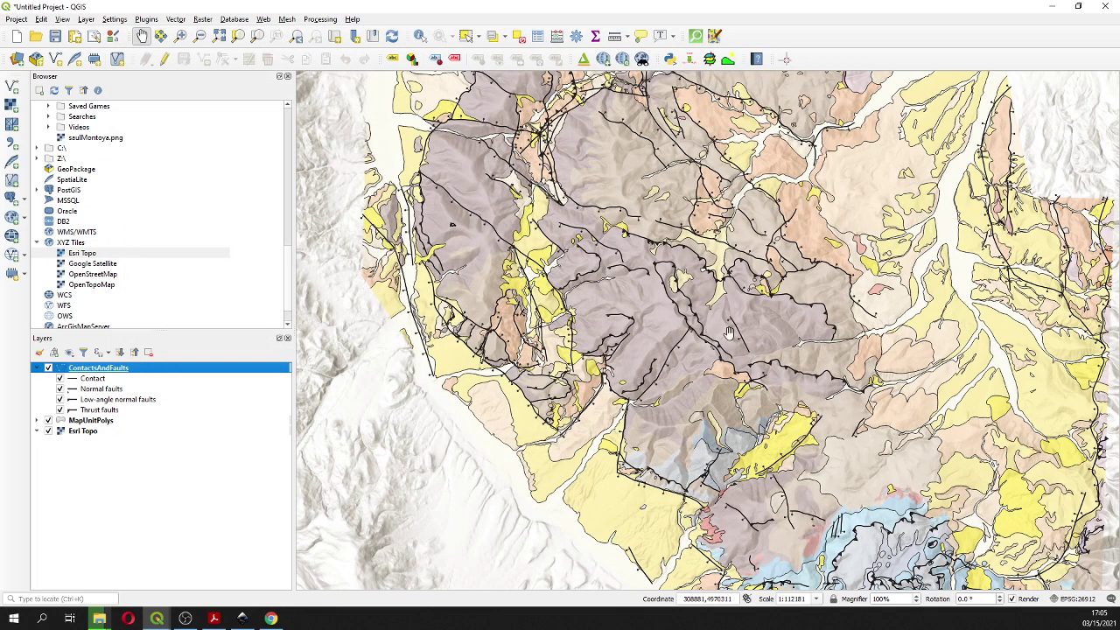
{"action": "scroll", "coordinate": [729, 333], "scroll_direction": "up", "scroll_amount": 1}
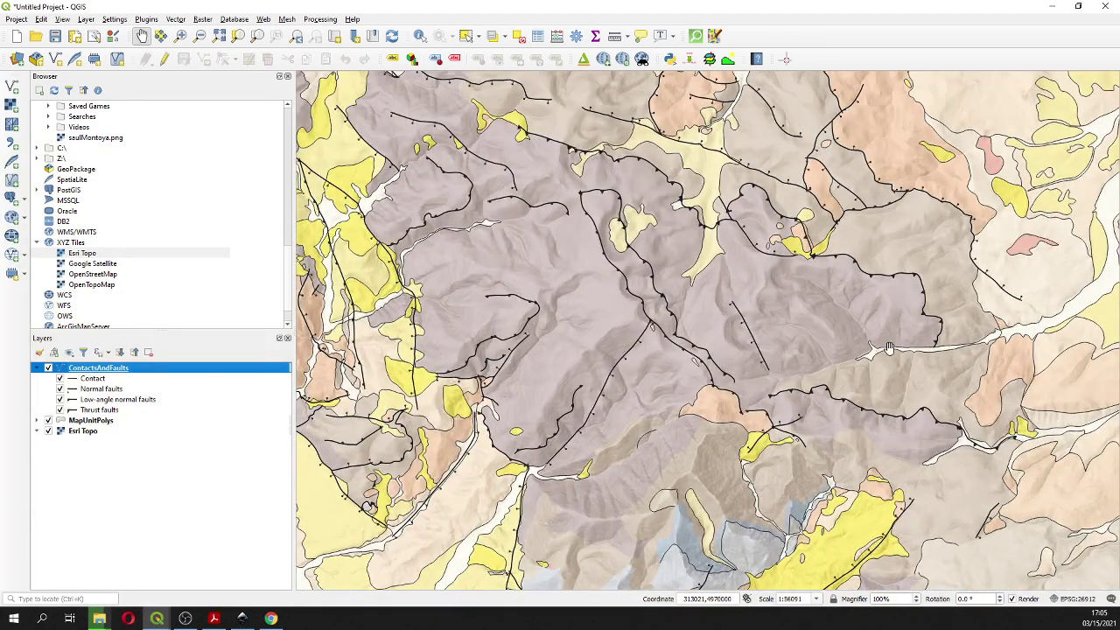
{"action": "left_click", "coordinate": [214, 619]}
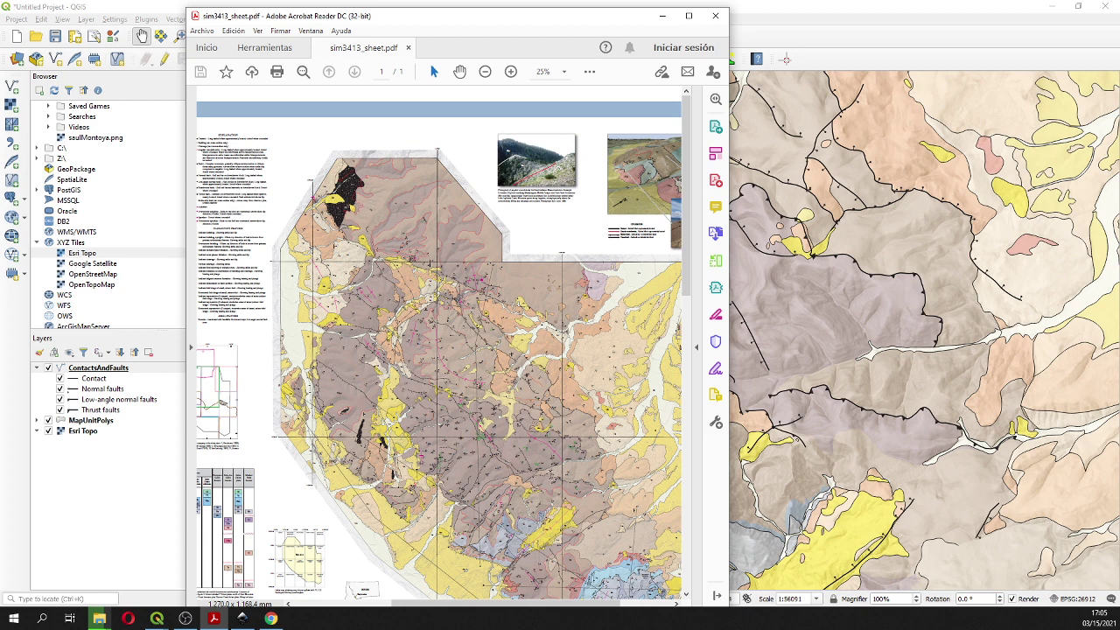
Zoom sim3413_sheet.pdf step by step to 66.7%, pan to the mapped area, then minimize Acrobat
{"action": "left_click", "coordinate": [511, 70]}
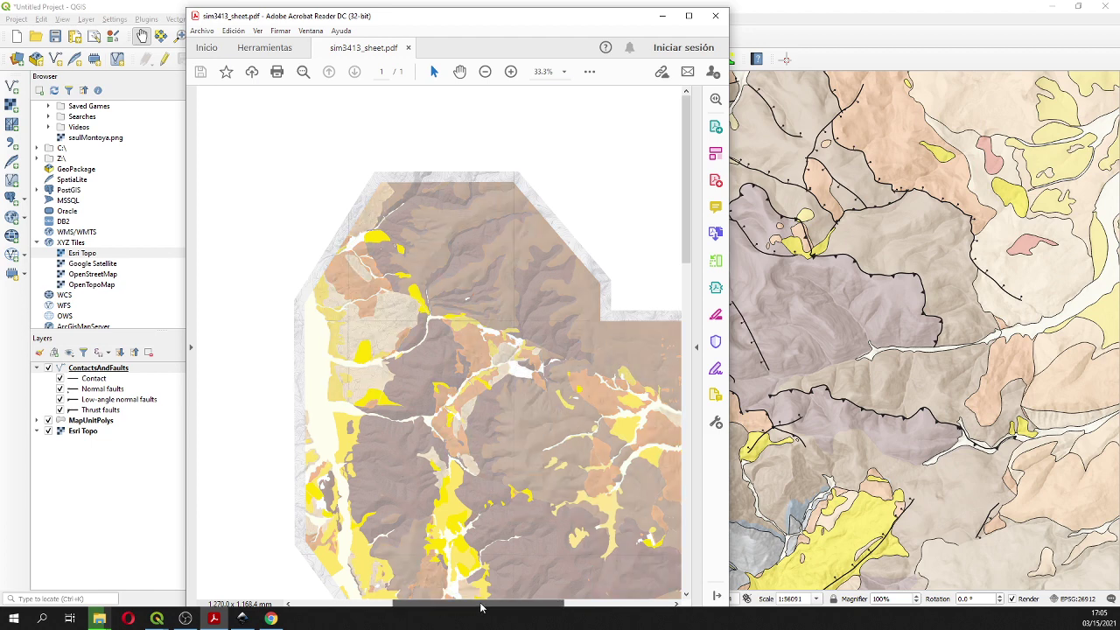
{"action": "left_click_drag", "start_coordinate": [442, 606], "coordinate": [587, 604]}
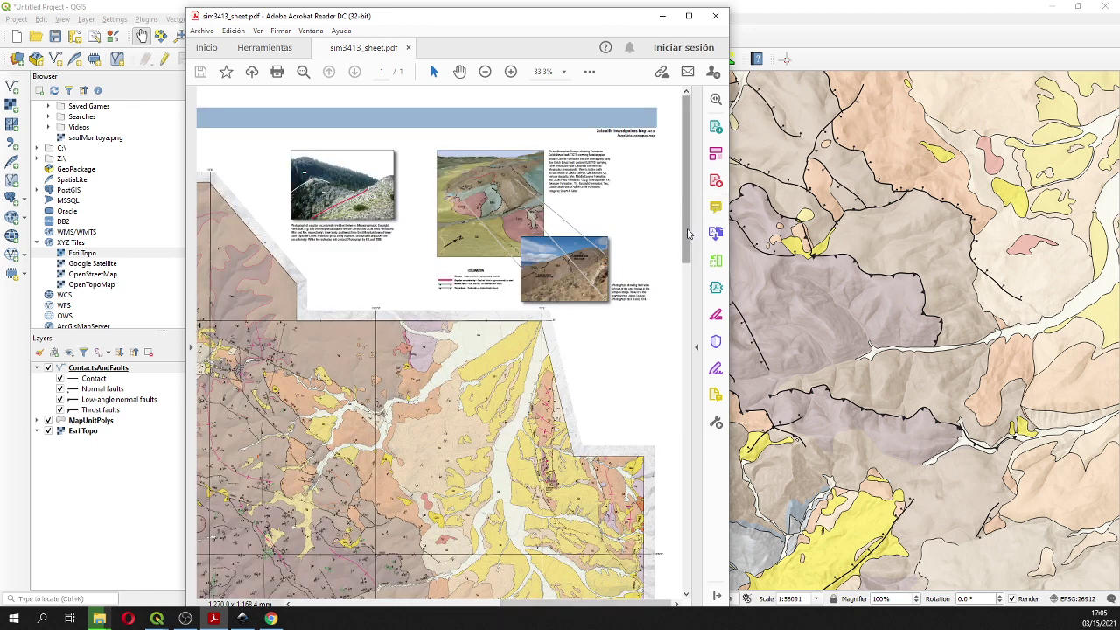
{"action": "left_click_drag", "start_coordinate": [687, 253], "coordinate": [687, 306]}
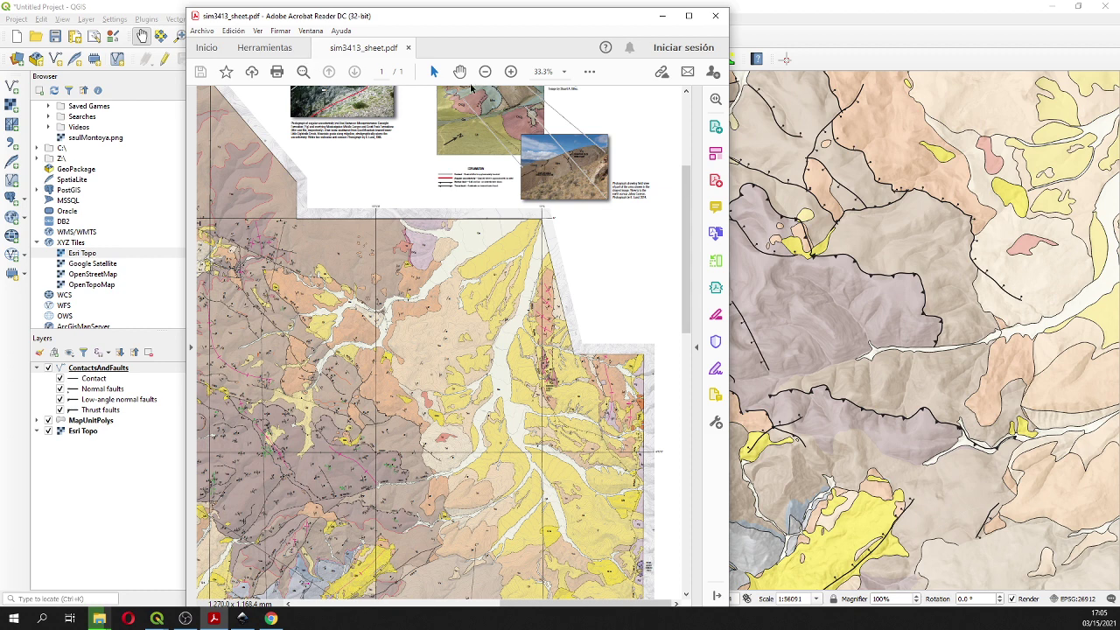
{"action": "left_click", "coordinate": [511, 71]}
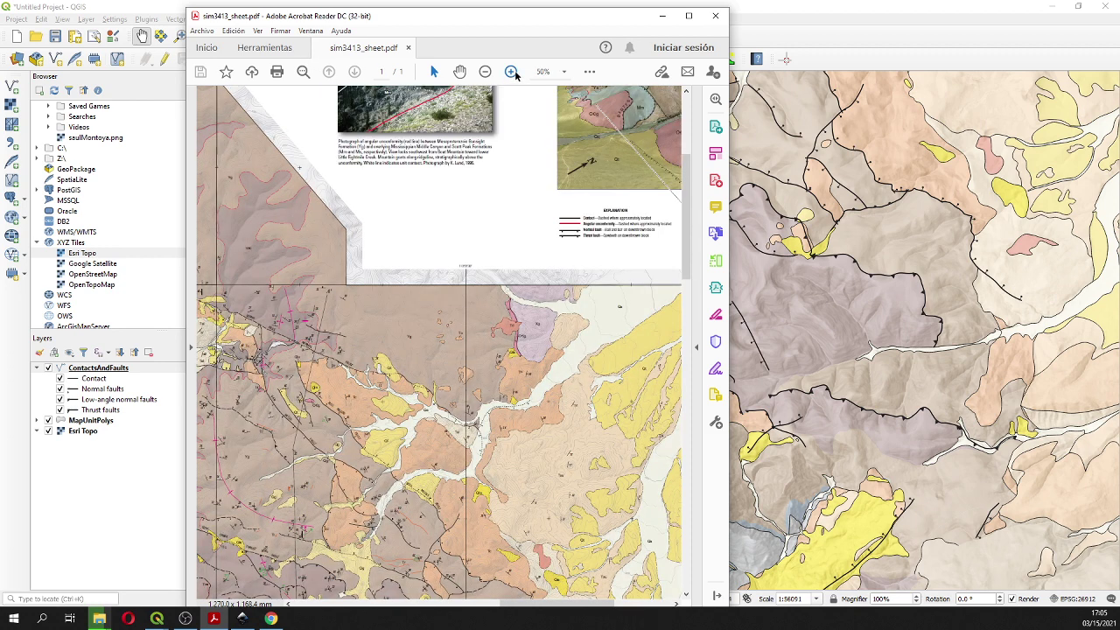
{"action": "left_click_drag", "start_coordinate": [691, 210], "coordinate": [691, 290]}
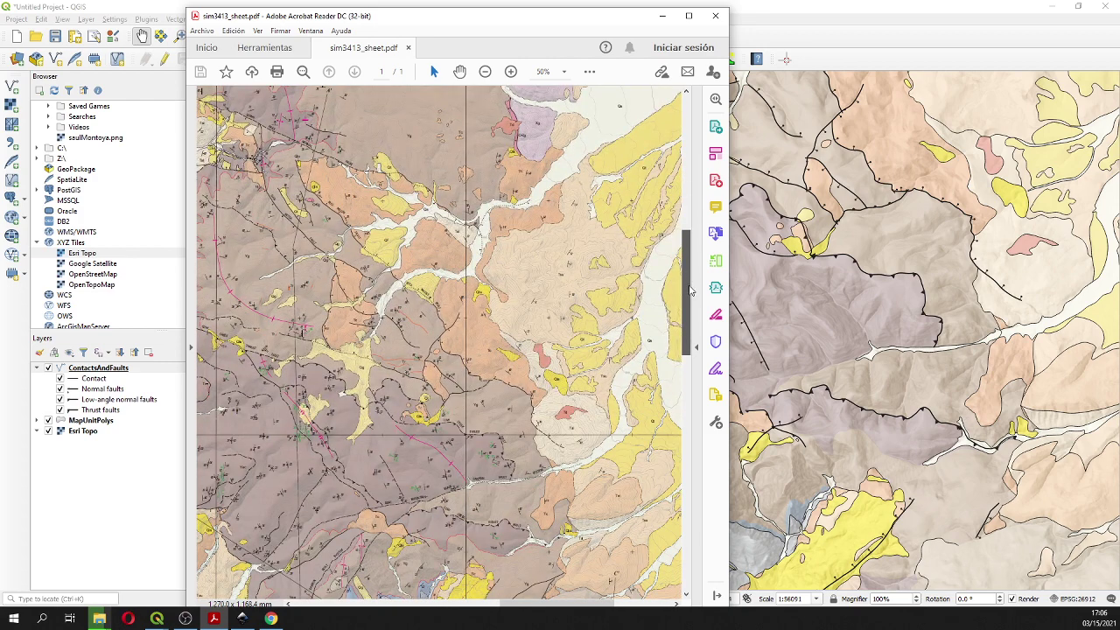
{"action": "scroll", "coordinate": [690, 291], "scroll_direction": "down", "scroll_amount": 2}
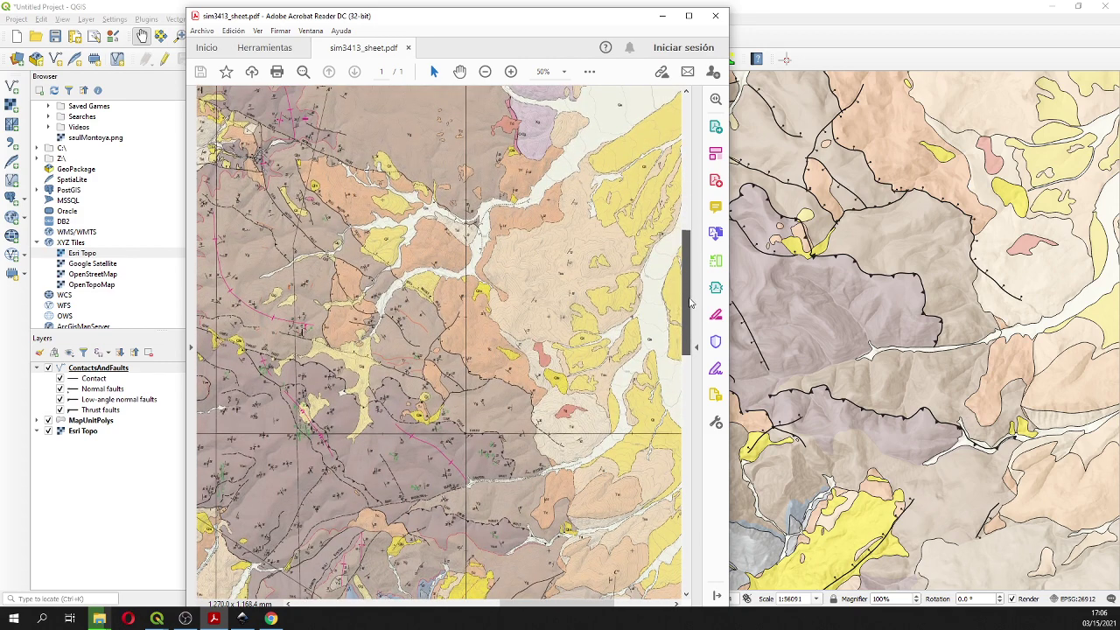
{"action": "left_click", "coordinate": [511, 72]}
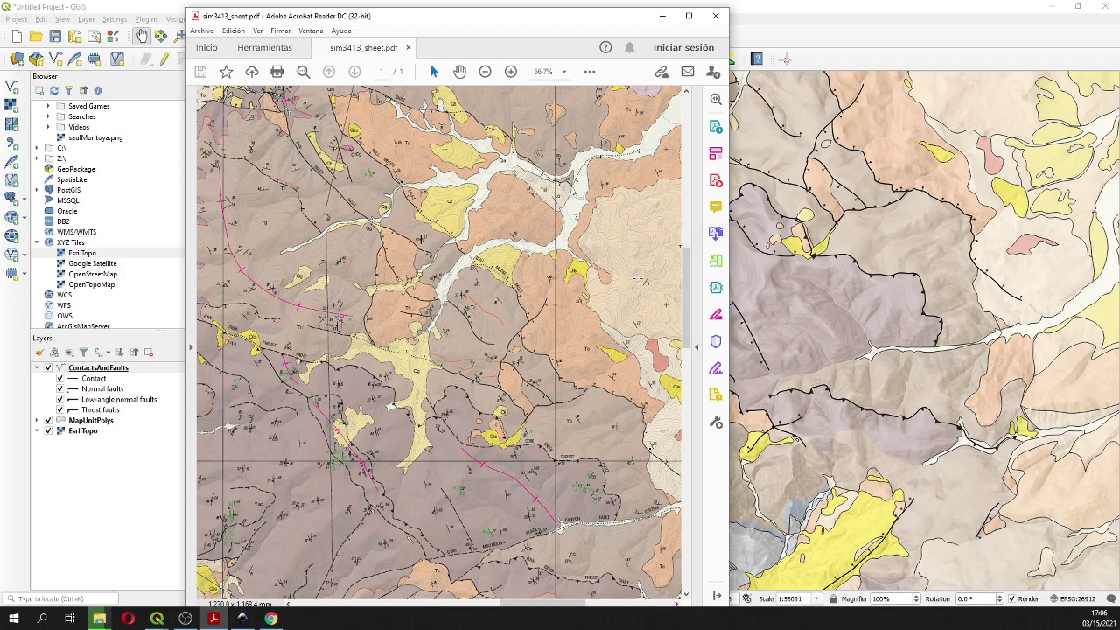
{"action": "left_click_drag", "start_coordinate": [687, 294], "coordinate": [687, 334]}
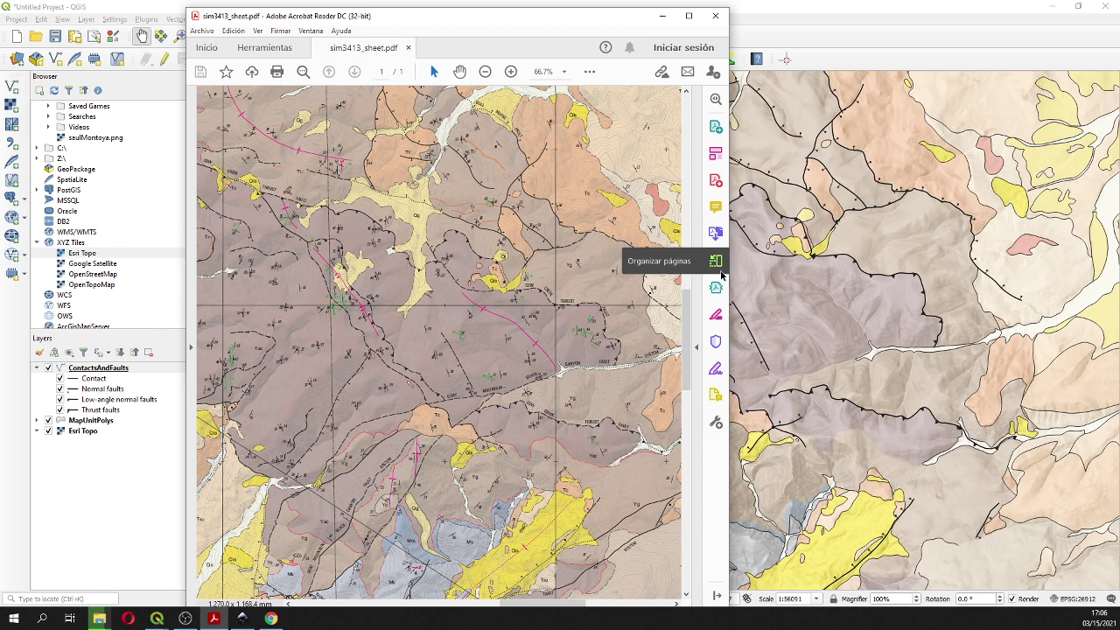
{"action": "left_click", "coordinate": [663, 16]}
Rename the ContactsAndFaults line layer in the Layers panel to 'Contacts and Faults'
{"action": "right_click", "coordinate": [125, 369]}
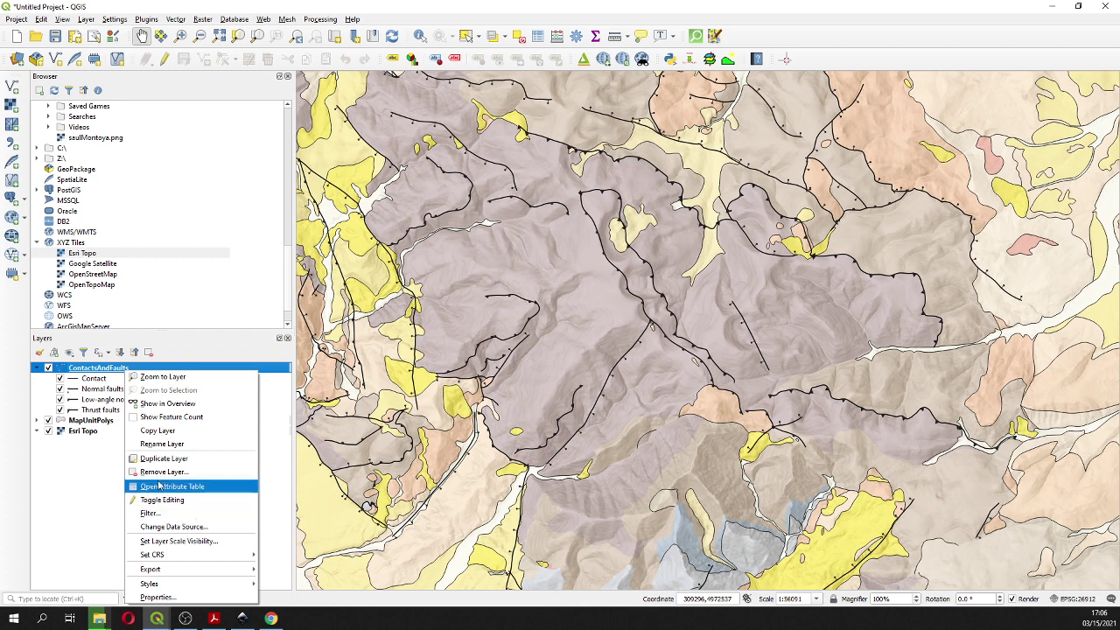
{"action": "left_click", "coordinate": [159, 445]}
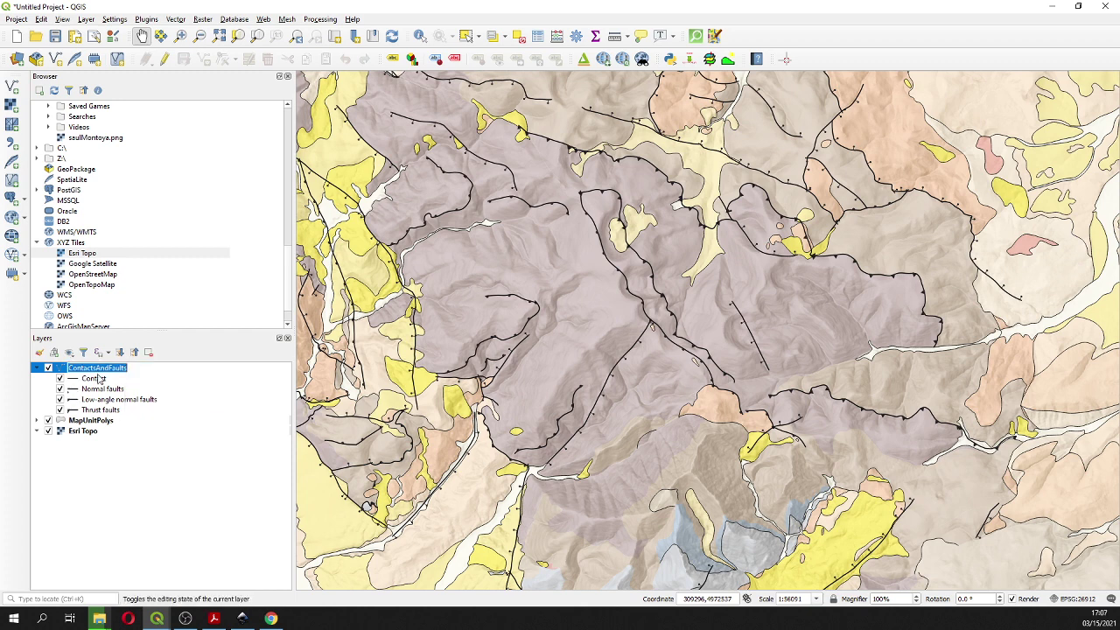
{"action": "left_click", "coordinate": [96, 367]}
{"action": "key", "text": "Delete"}
{"action": "type", "text": "and"}
{"action": "left_click", "coordinate": [129, 468]}
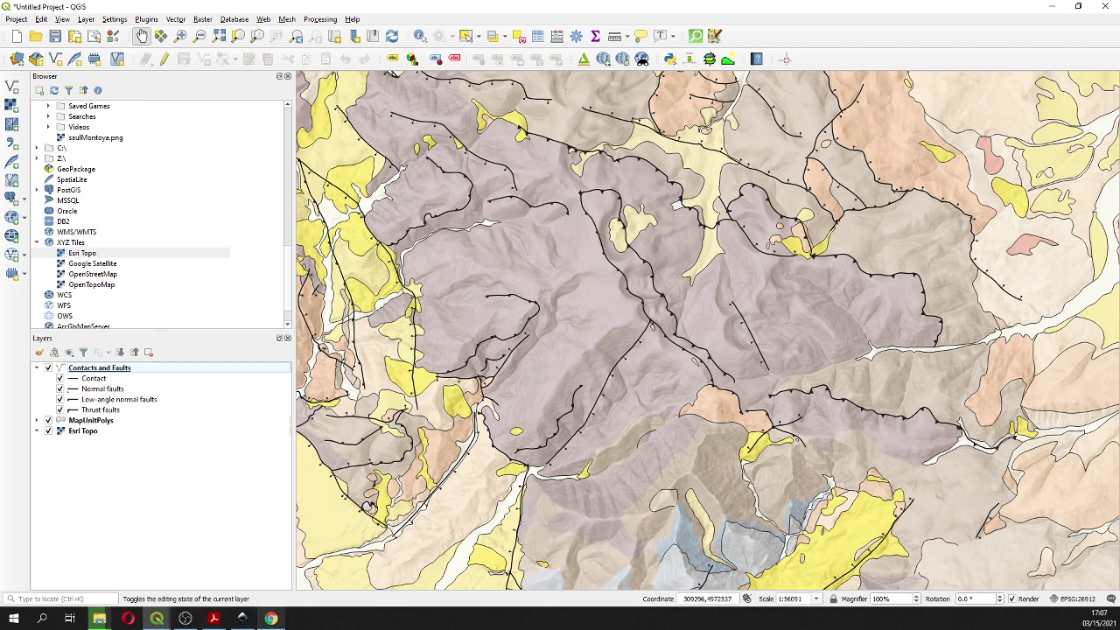
Open Line_normal_fault.svg from the Geology_Symbols folder window in Inkscape
{"action": "mouse_move", "coordinate": [99, 618]}
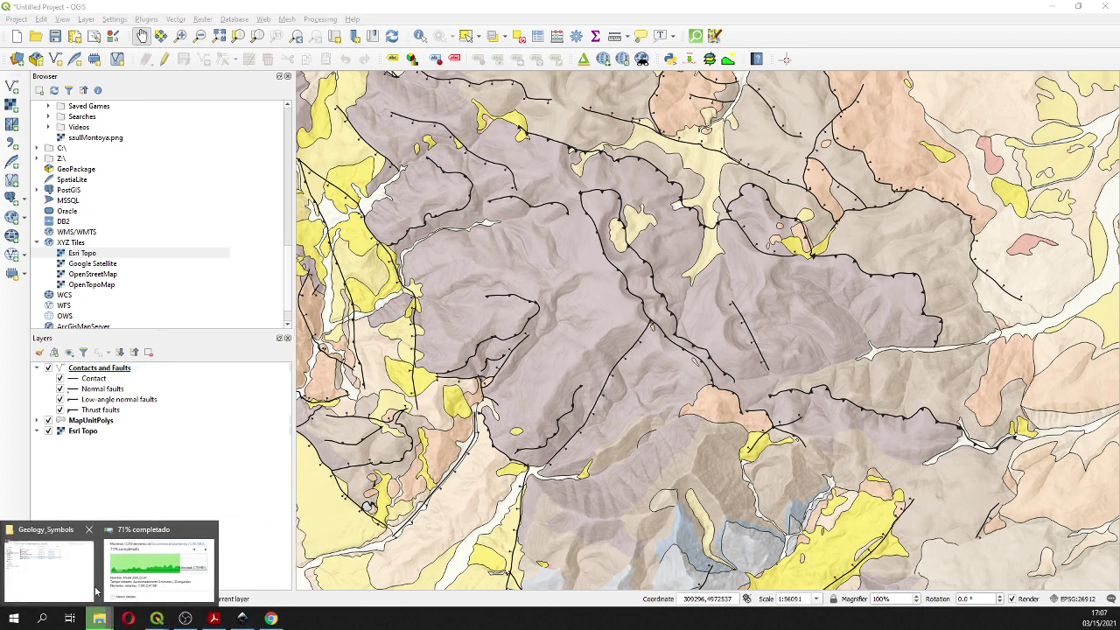
{"action": "left_click", "coordinate": [96, 594]}
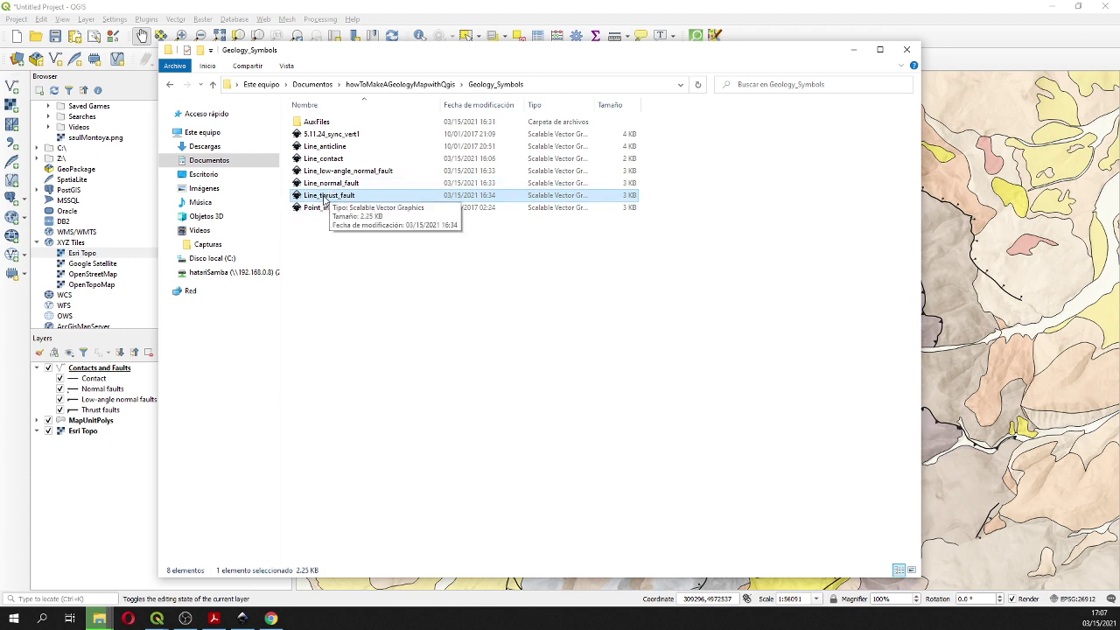
{"action": "left_click", "coordinate": [331, 183]}
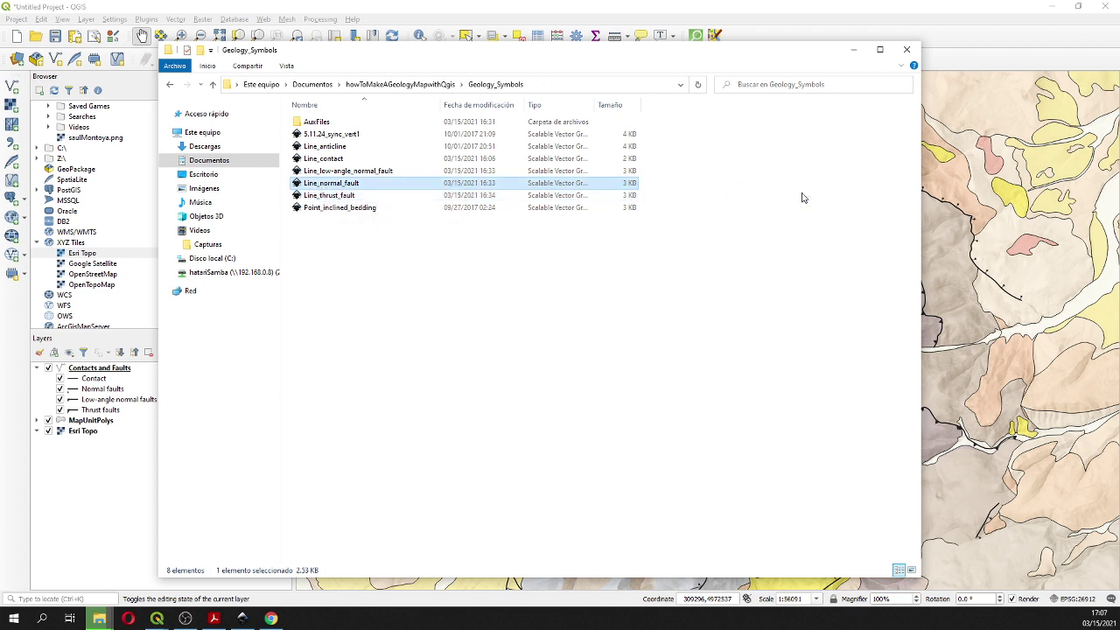
{"action": "key", "text": "Return"}
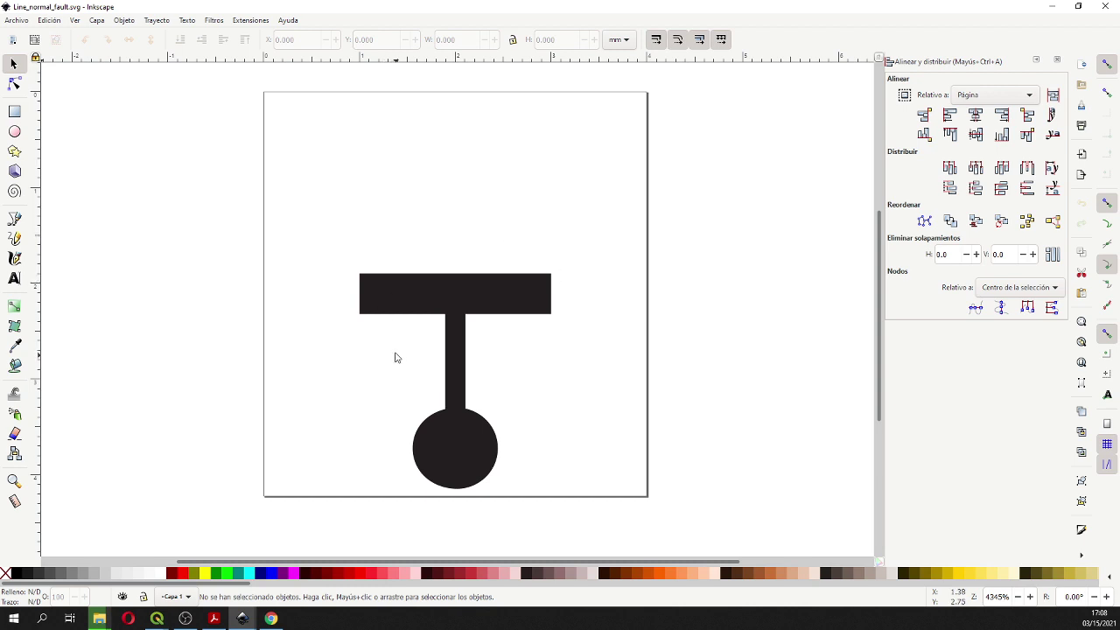
Confirm Inkscape is version 1.0.1 under Ayuda, then minimize Inkscape and the symbols folder
{"action": "left_click", "coordinate": [287, 20]}
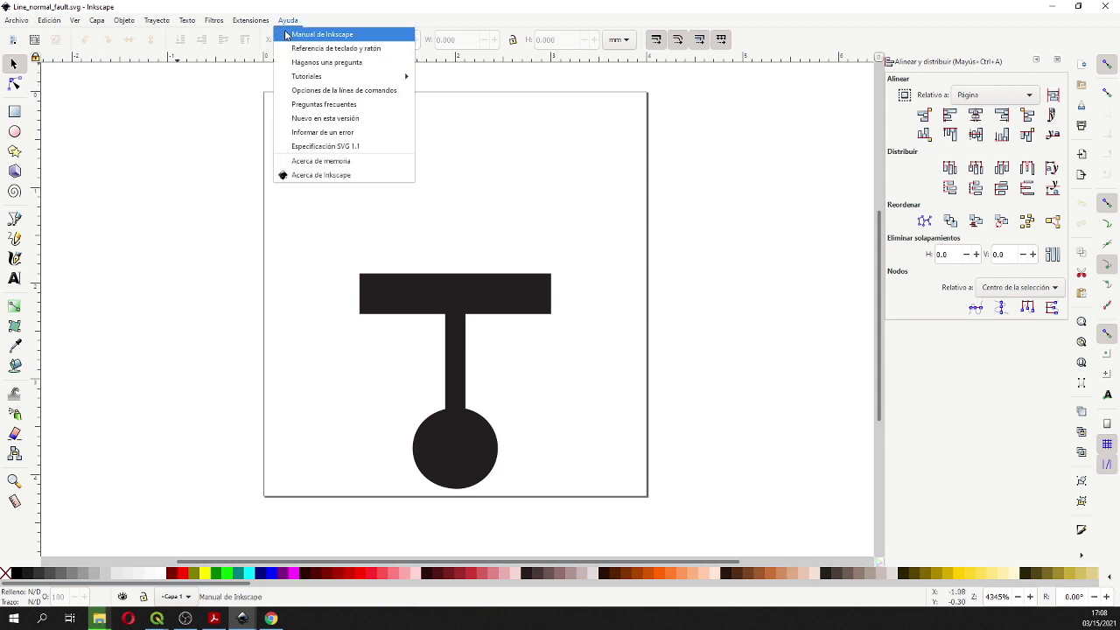
{"action": "left_click", "coordinate": [303, 177]}
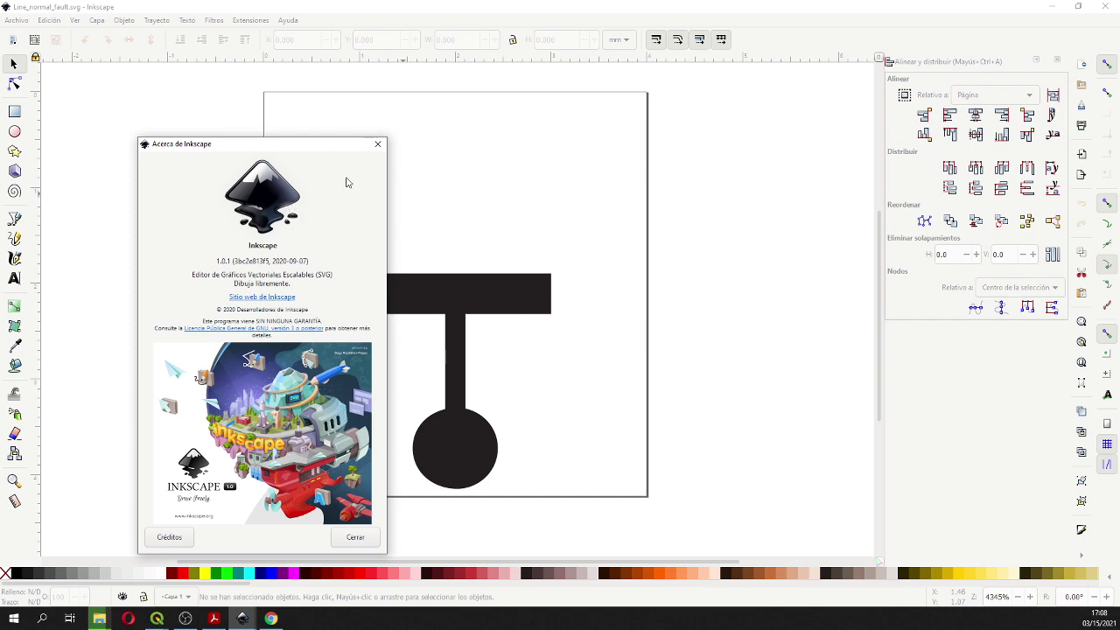
{"action": "left_click", "coordinate": [378, 143]}
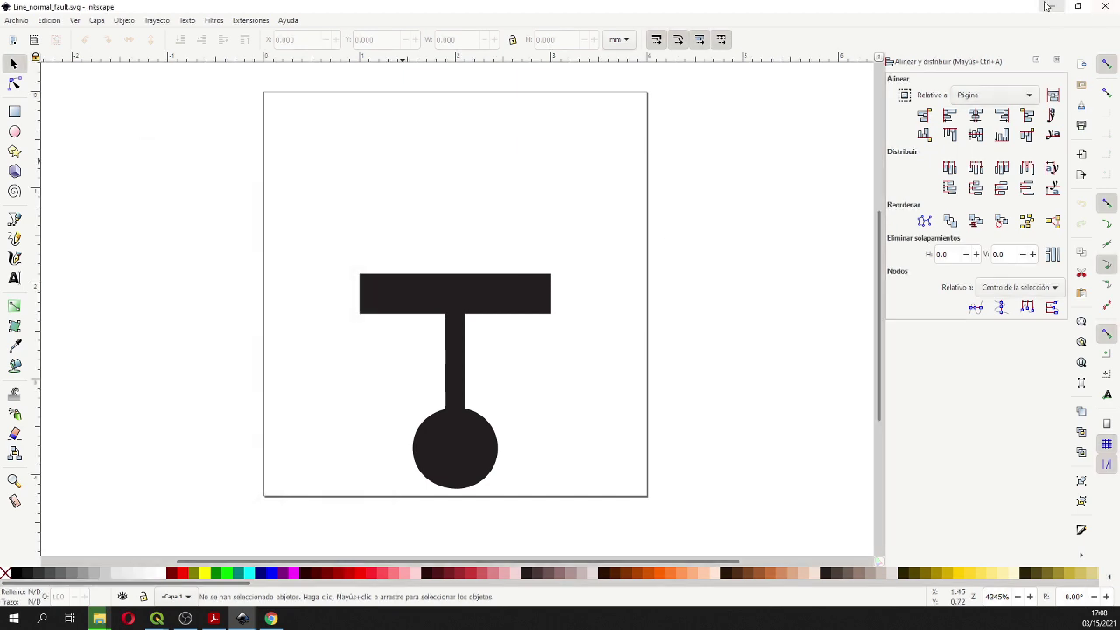
{"action": "left_click", "coordinate": [1051, 6]}
{"action": "left_click", "coordinate": [854, 50]}
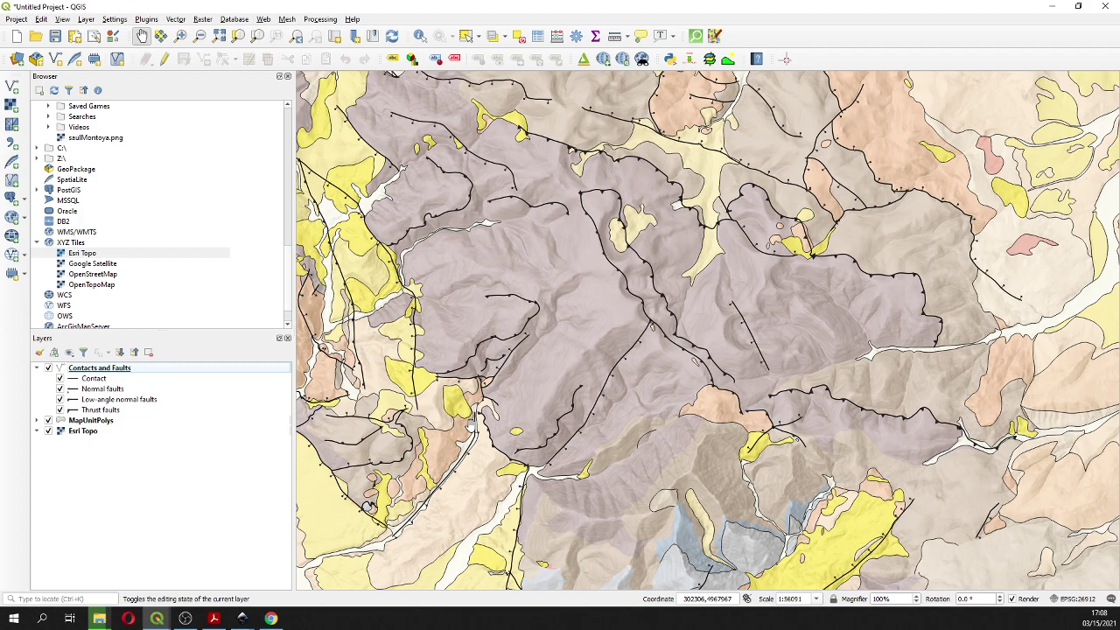
Bring back sim3413_sheet.pdf in Acrobat, view its fault-symbol legend, then minimize it
{"action": "left_click", "coordinate": [214, 618]}
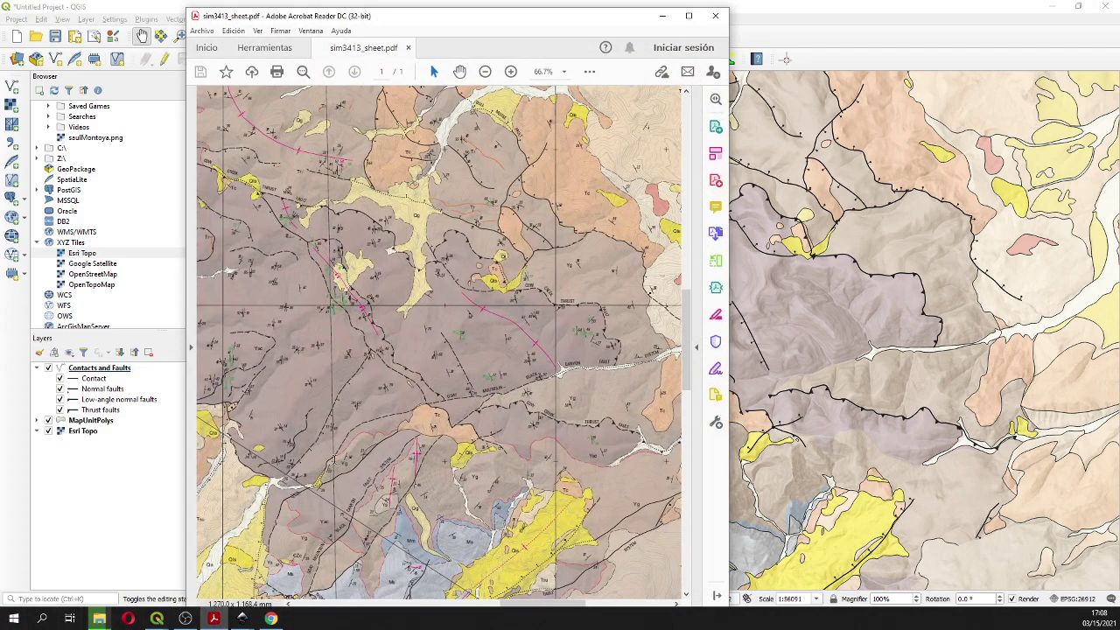
{"action": "left_click_drag", "start_coordinate": [464, 28], "coordinate": [468, 19]}
{"action": "left_click_drag", "start_coordinate": [555, 598], "coordinate": [416, 603]}
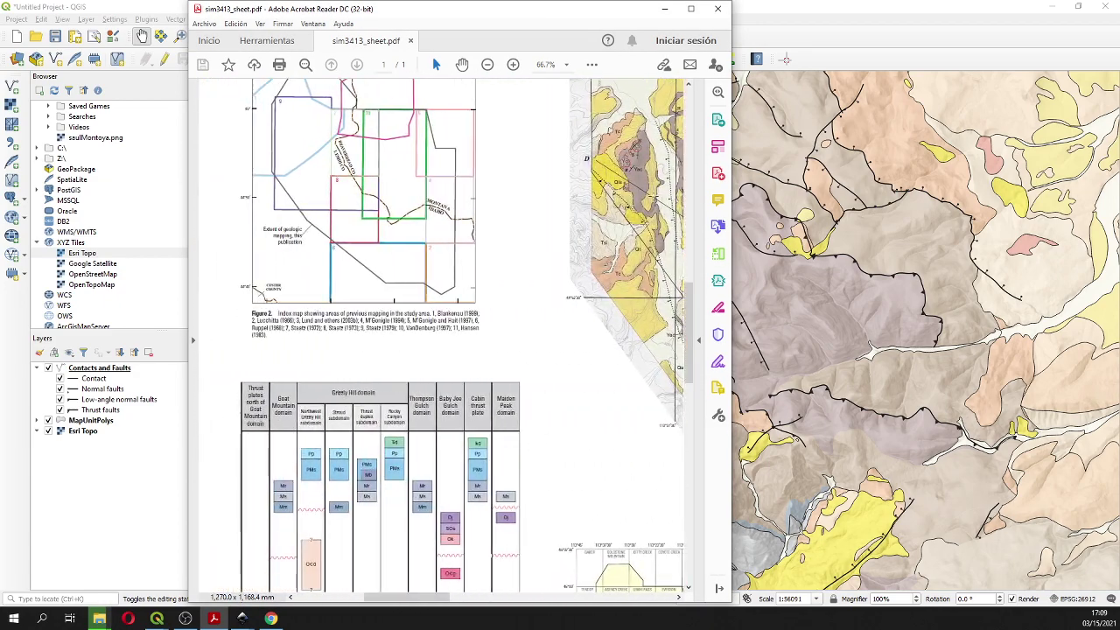
{"action": "left_click_drag", "start_coordinate": [690, 319], "coordinate": [689, 179]}
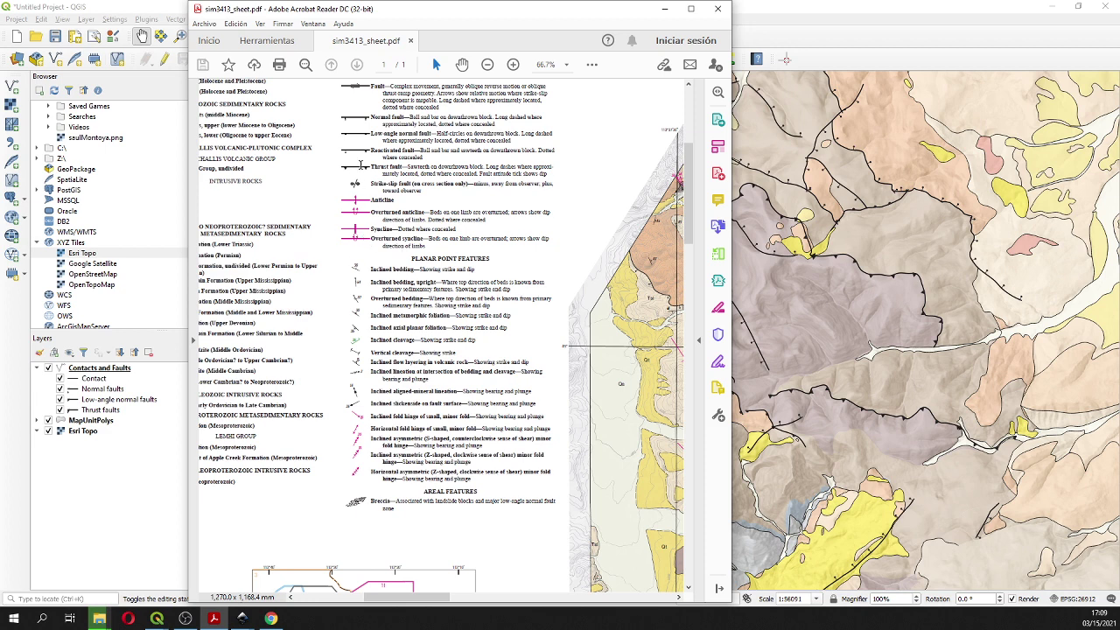
{"action": "left_click", "coordinate": [664, 14]}
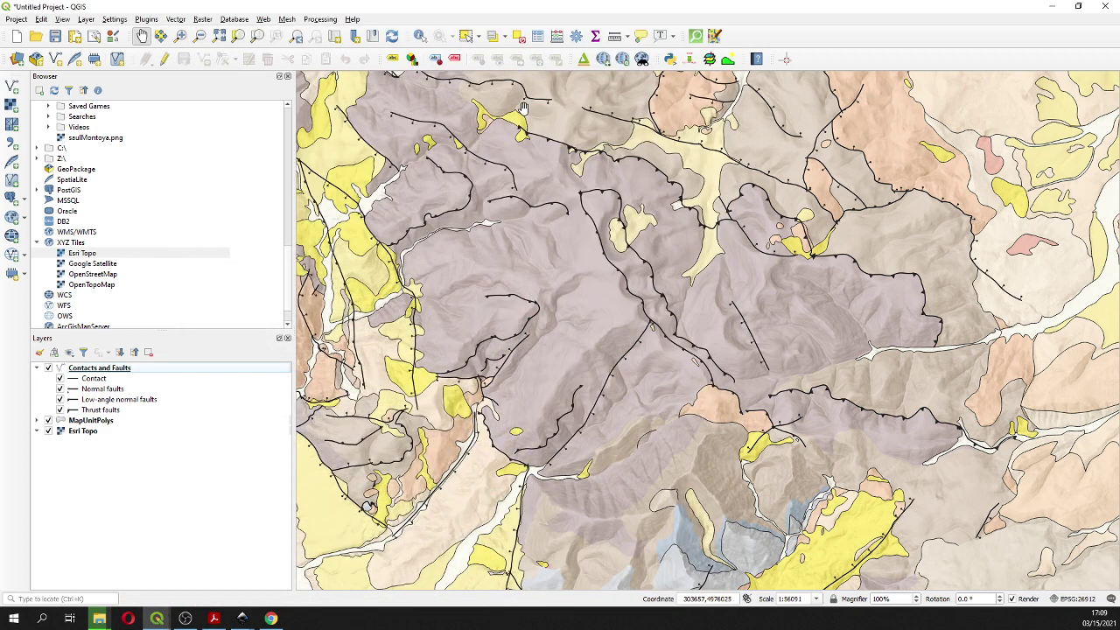